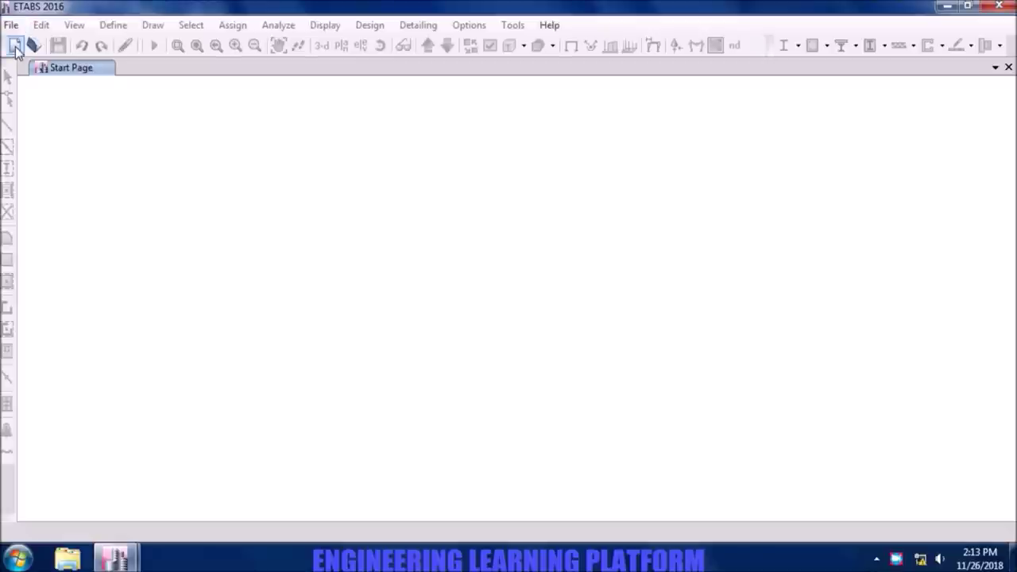
# Start a new model from built-in settings with AISC LRFD 93 as the steel design code
pyautogui.click(15, 45)
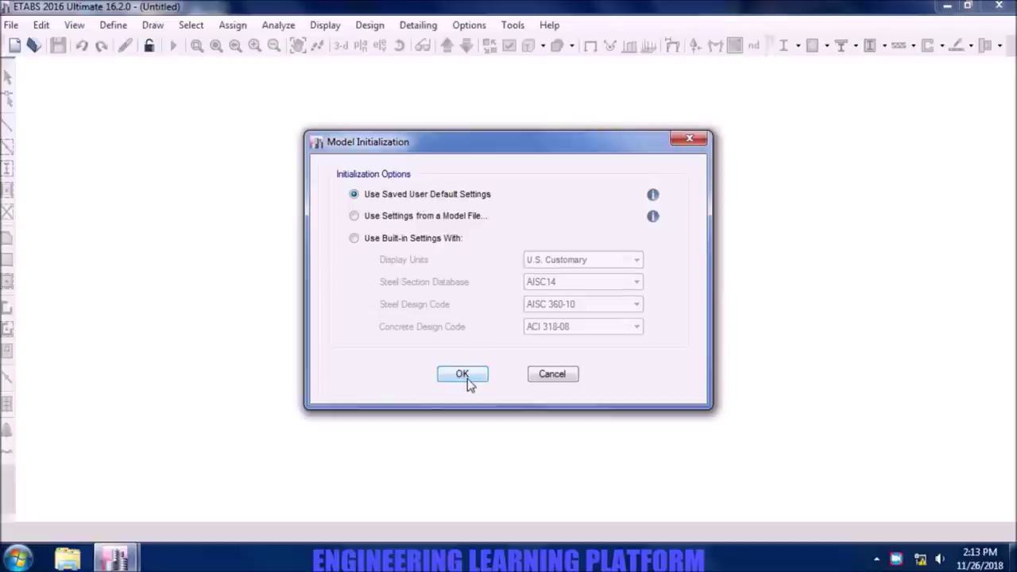
pyautogui.click(422, 238)
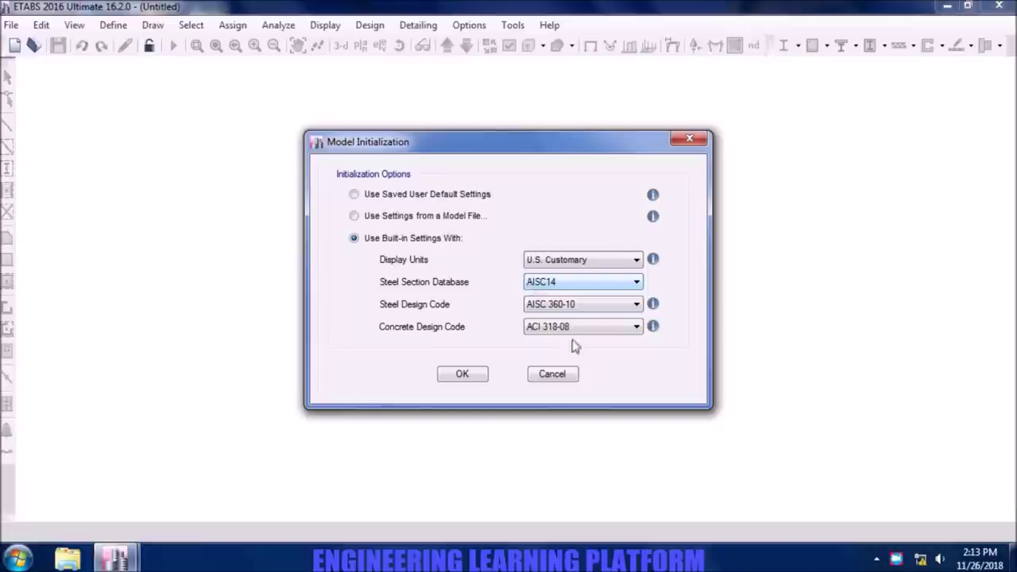
pyautogui.click(563, 306)
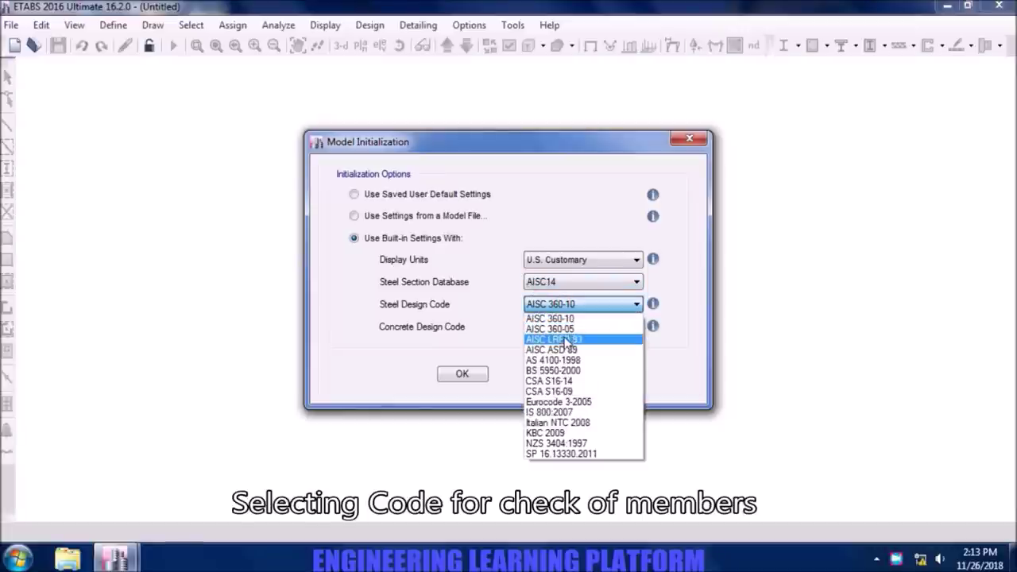
pyautogui.click(565, 341)
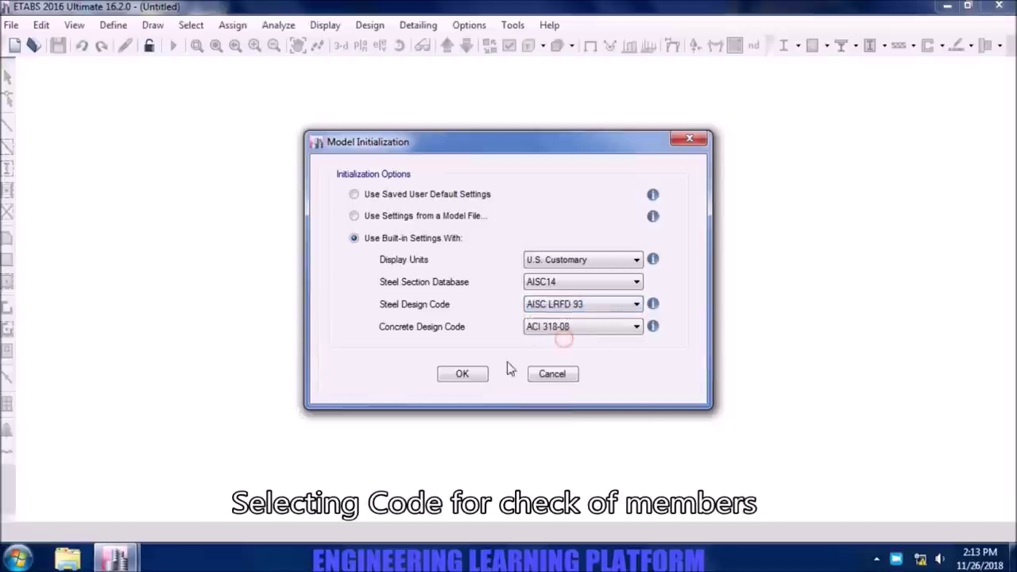
pyautogui.click(464, 375)
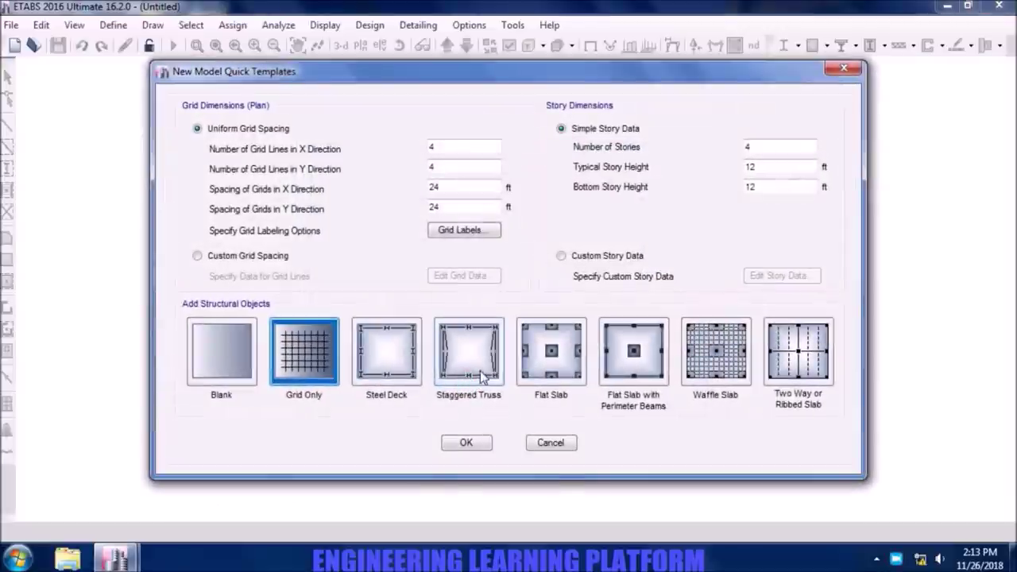
# Set 9 X and 2 Y grid lines, both spaced 10 ft apart
pyautogui.doubleClick(454, 147)
pyautogui.write('9')
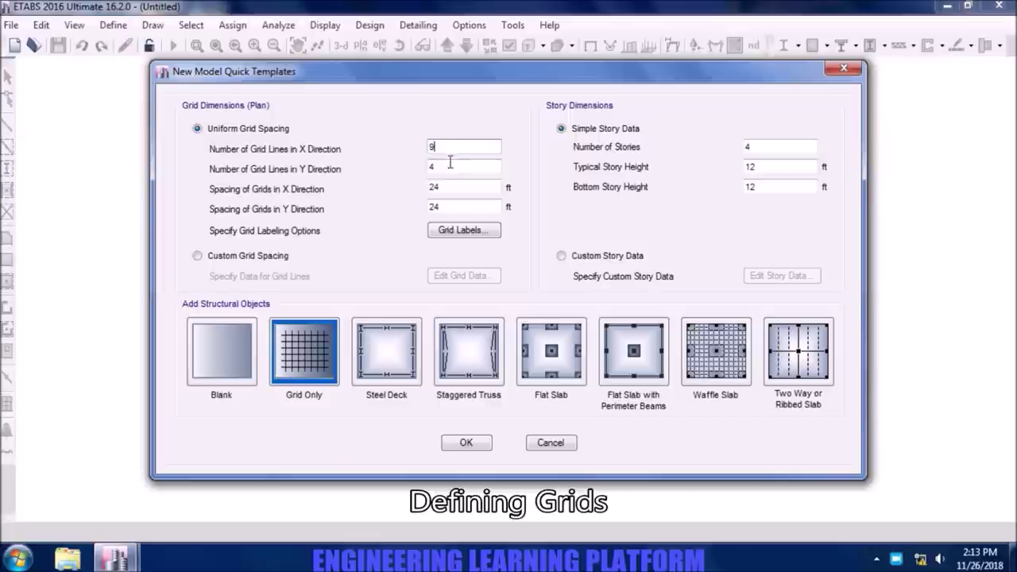
pyautogui.doubleClick(443, 167)
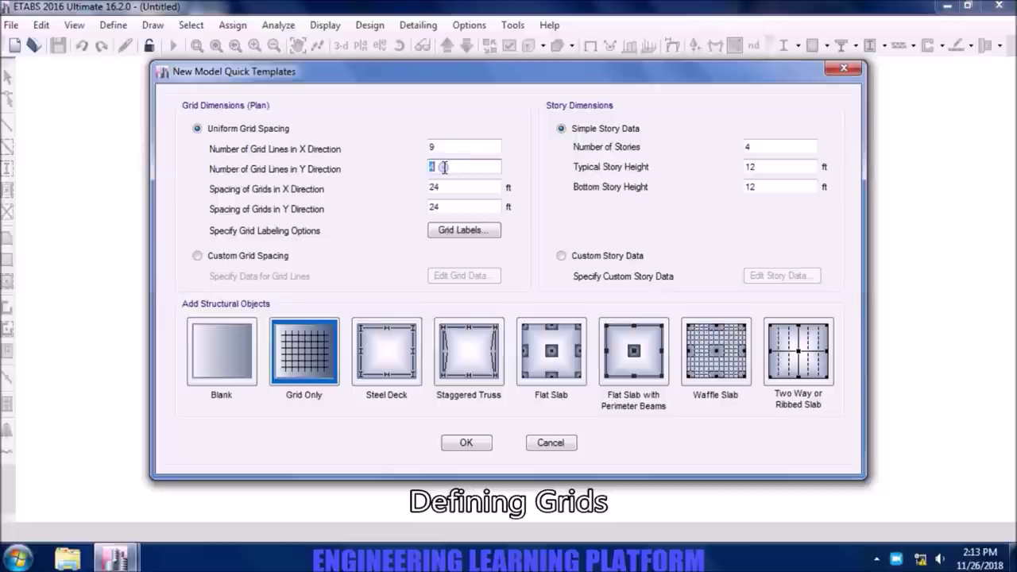
pyautogui.doubleClick(443, 167)
pyautogui.write('2')
pyautogui.doubleClick(441, 187)
pyautogui.write('10')
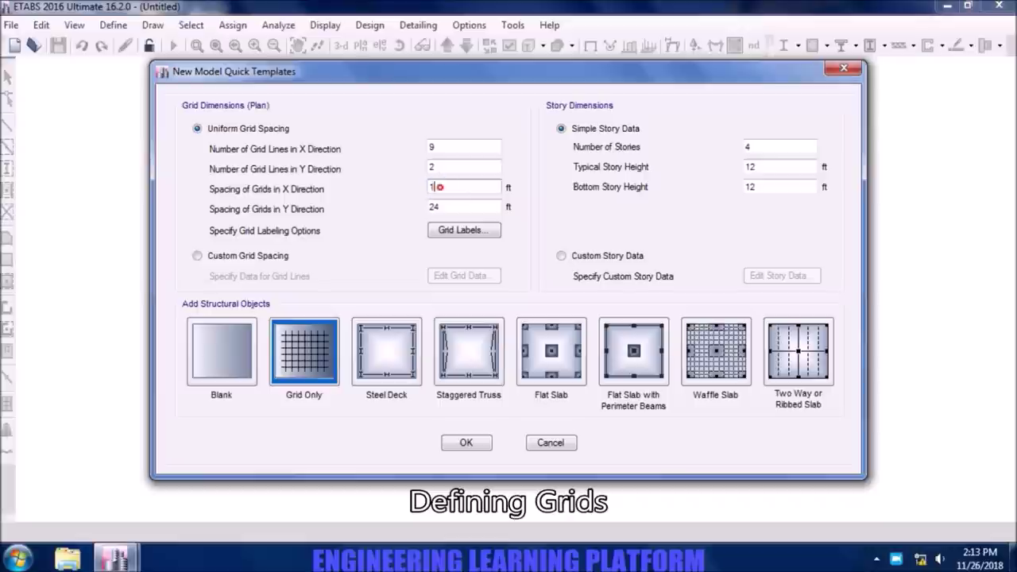
pyautogui.doubleClick(442, 207)
pyautogui.write('10')
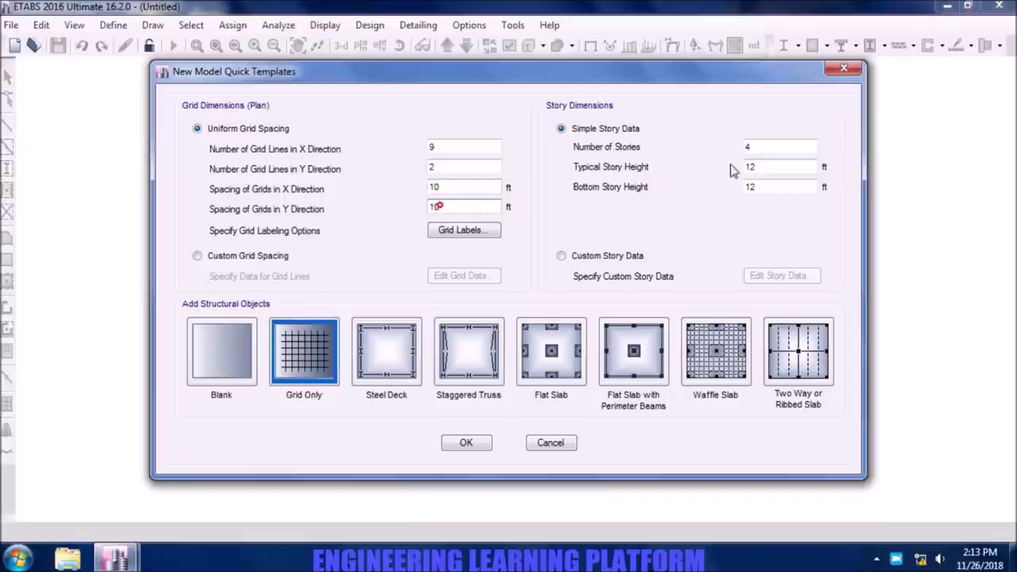
# Set one storey with 1 ft typical and 4 ft bottom height, and create the grid-only model
pyautogui.doubleClick(759, 167)
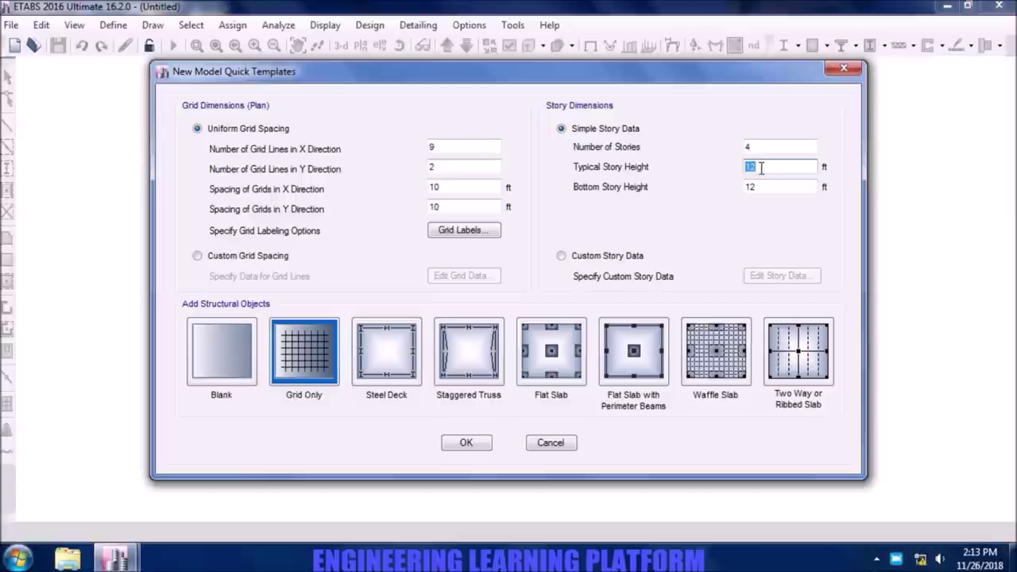
pyautogui.write('1')
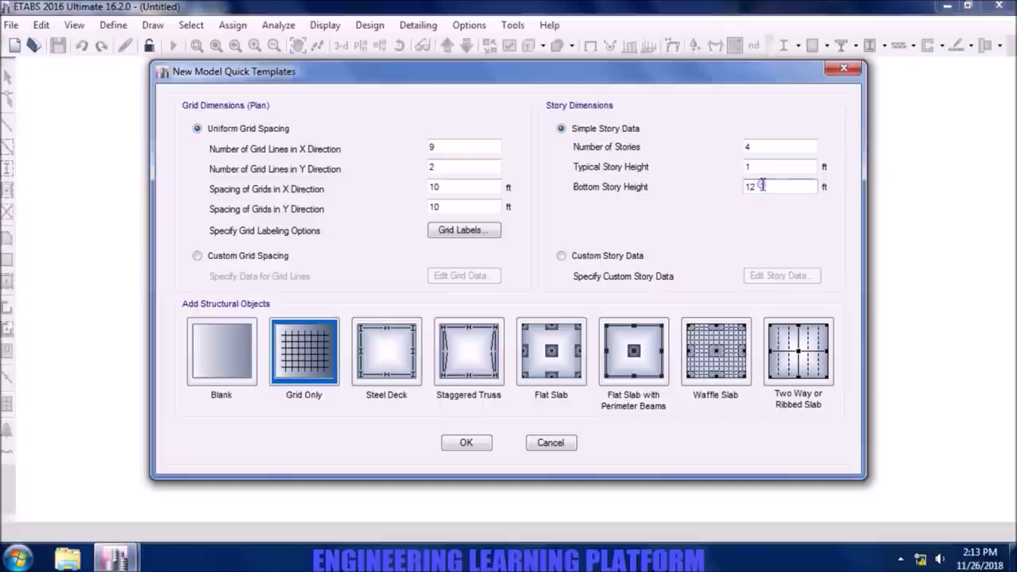
pyautogui.doubleClick(762, 185)
pyautogui.write('4')
pyautogui.doubleClick(768, 146)
pyautogui.write('1')
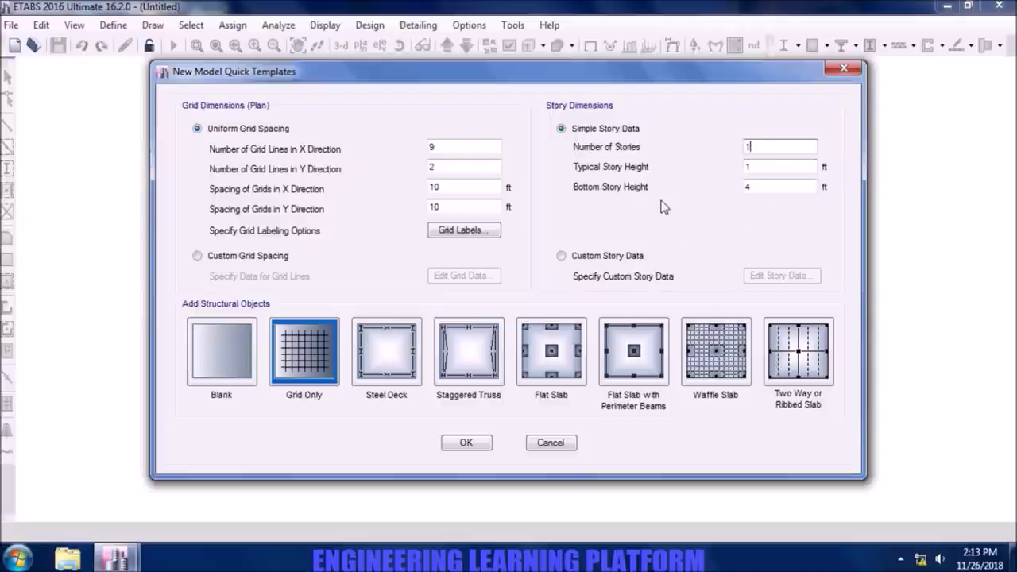
pyautogui.click(466, 443)
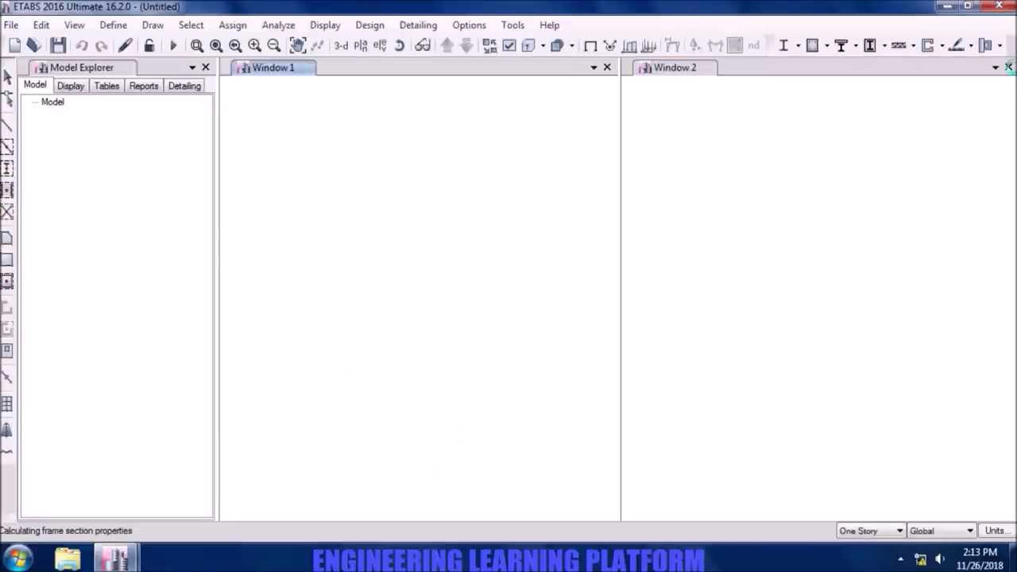
# Close the 3-D view and display the elevation along grid line 1, panned to fit
pyautogui.click(1009, 68)
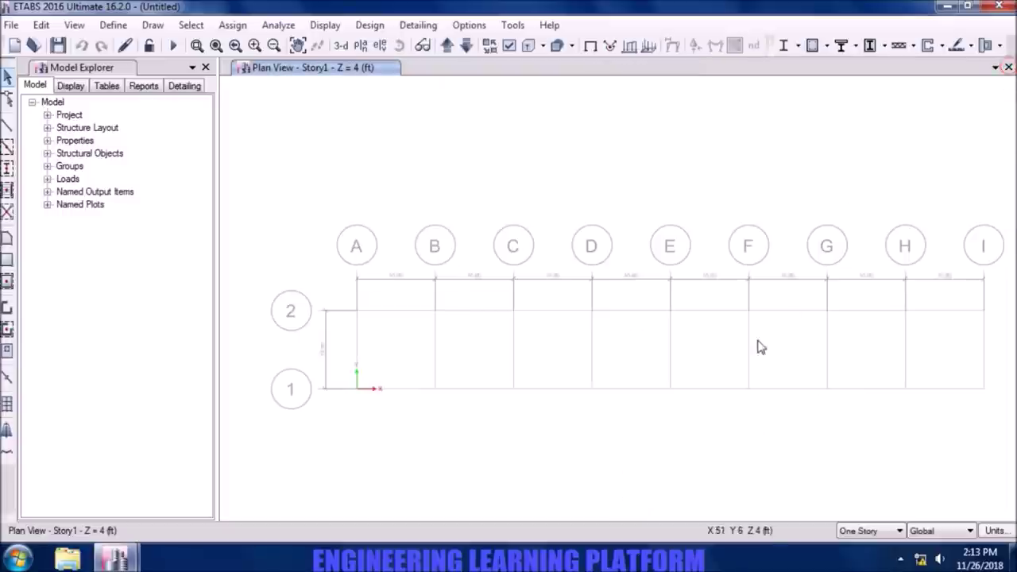
pyautogui.moveTo(758, 329); pyautogui.dragTo(719, 338, button='middle')
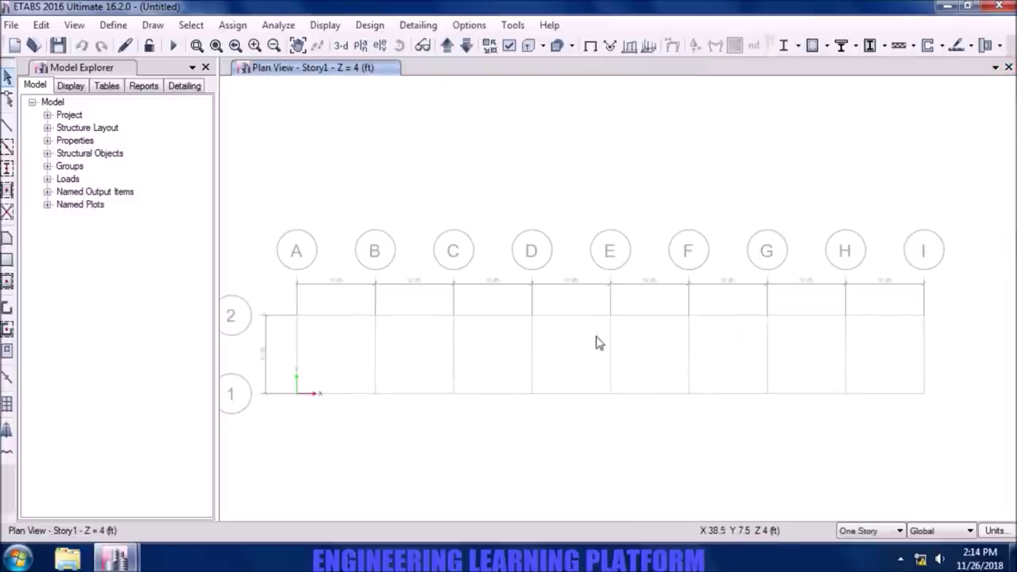
pyautogui.click(380, 46)
pyautogui.click(367, 286)
pyautogui.click(569, 465)
pyautogui.click(441, 465)
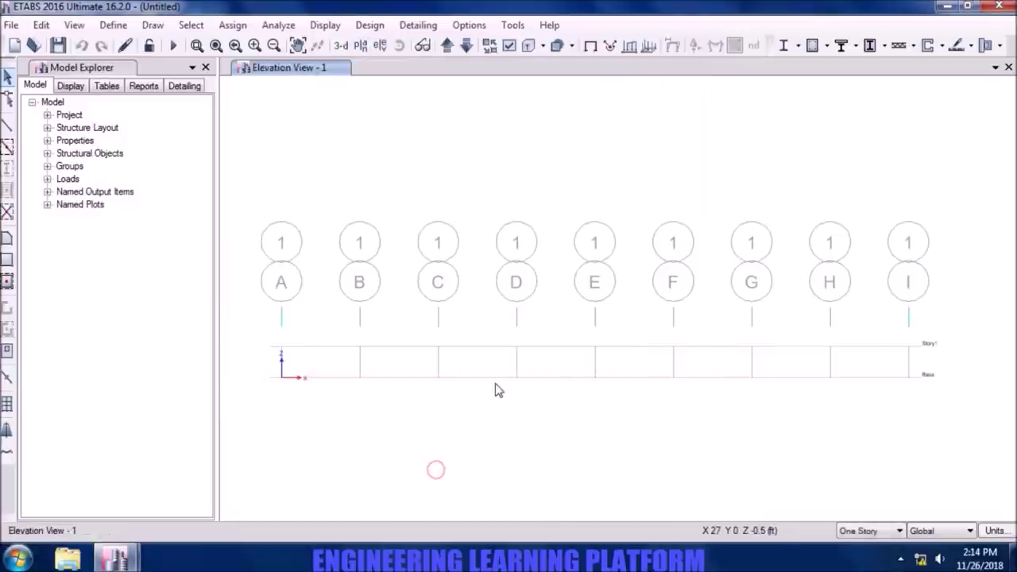
pyautogui.scroll(2, 496, 393)
pyautogui.scroll(-2, 496, 393)
pyautogui.moveTo(501, 395); pyautogui.dragTo(517, 416, button='middle')
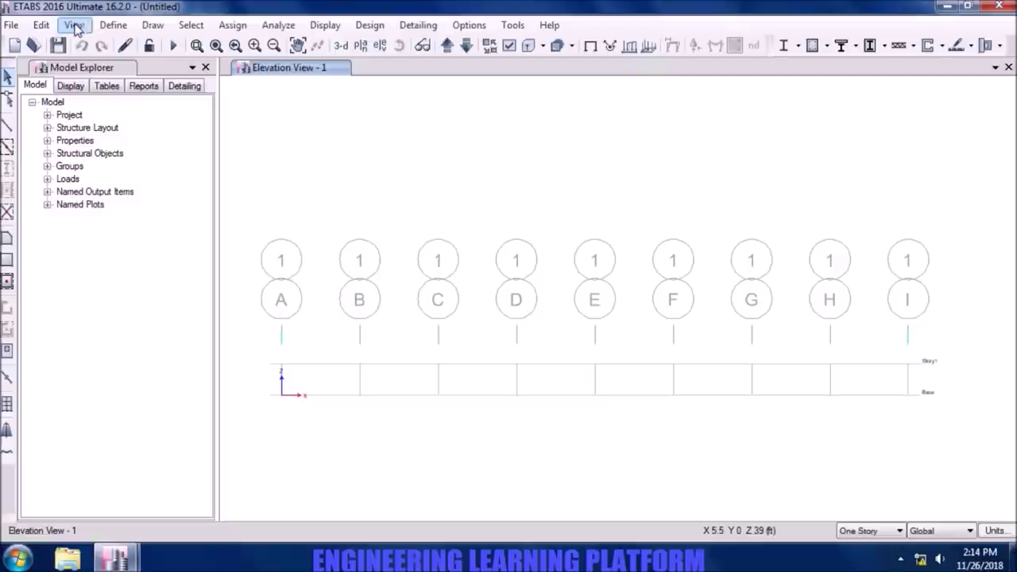
pyautogui.click(102, 26)
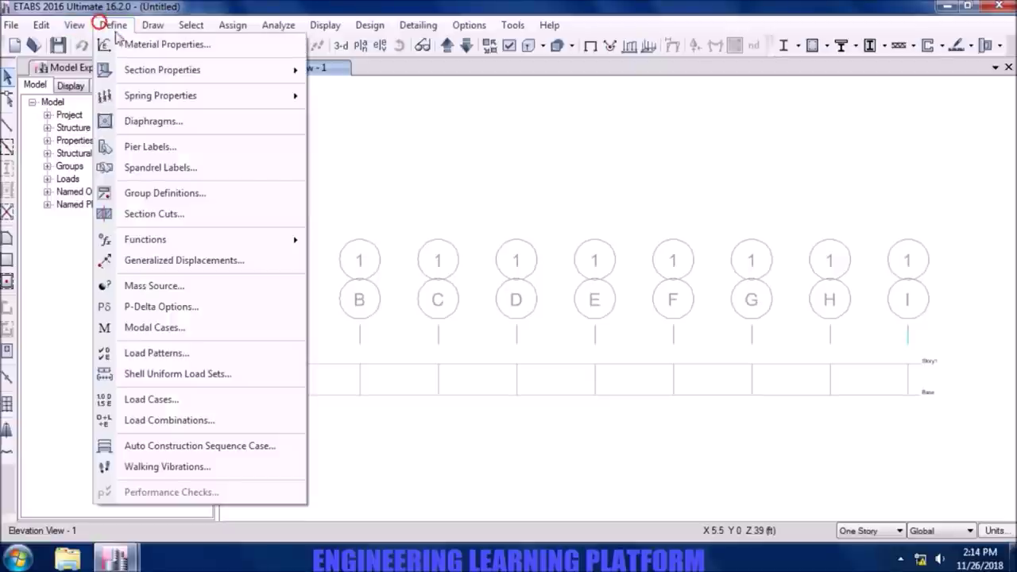
pyautogui.click(112, 43)
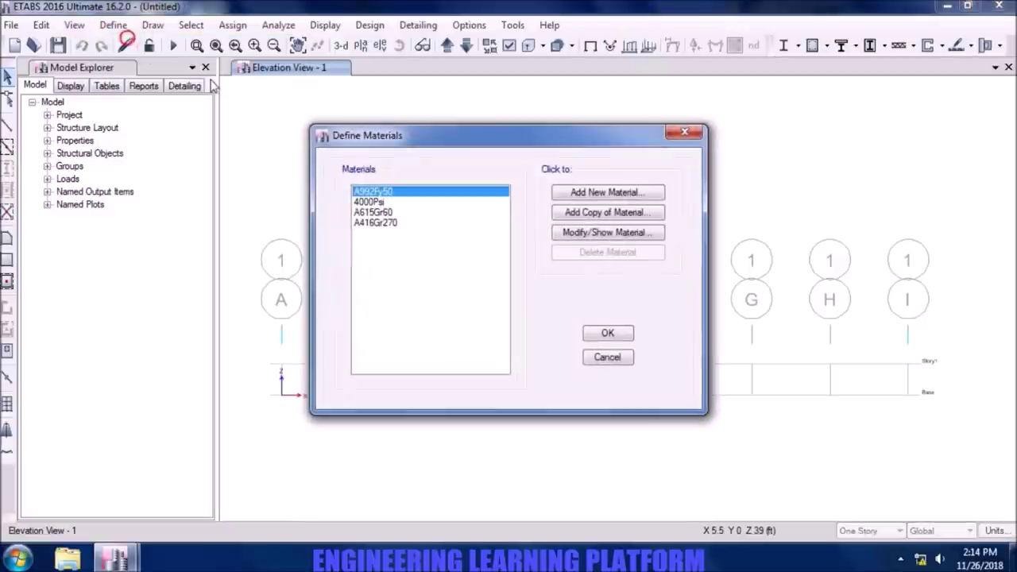
pyautogui.doubleClick(416, 195)
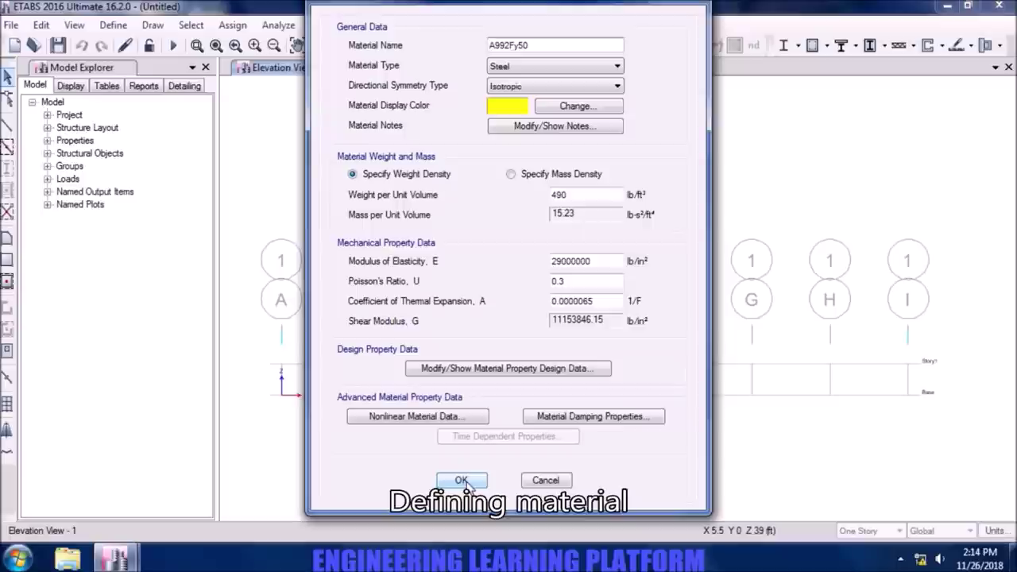
pyautogui.click(462, 481)
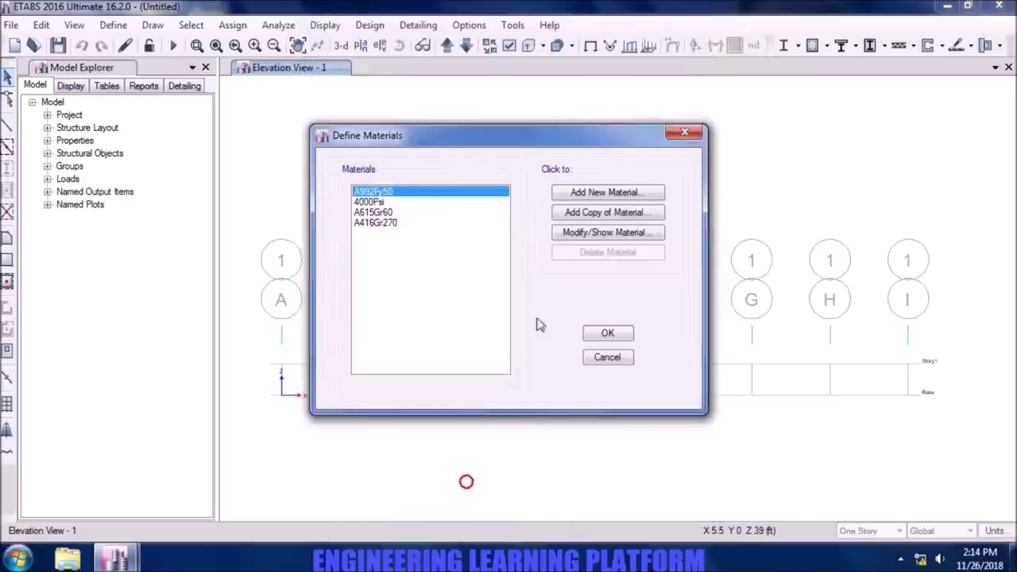
pyautogui.click(617, 335)
pyautogui.click(106, 27)
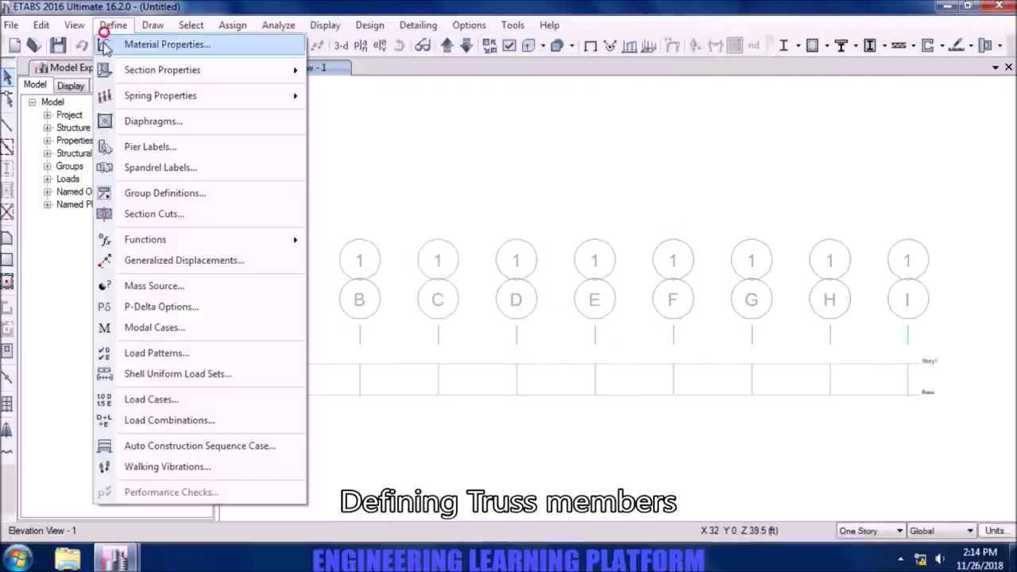
# Delete the default frame sections from SteelCol up to A-CompBm
pyautogui.moveTo(162, 70)
pyautogui.click(361, 73)
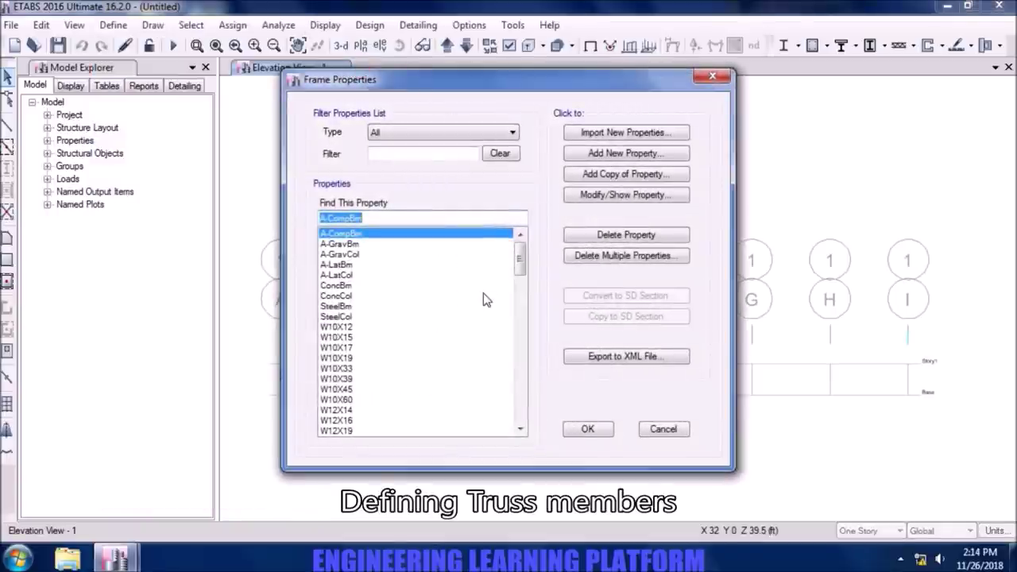
pyautogui.click(616, 255)
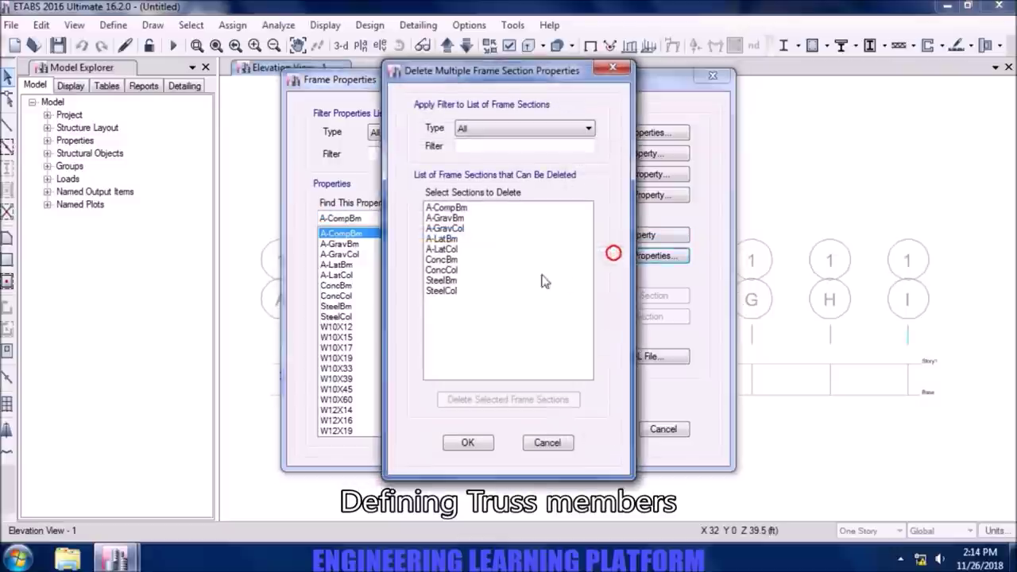
pyautogui.click(459, 292)
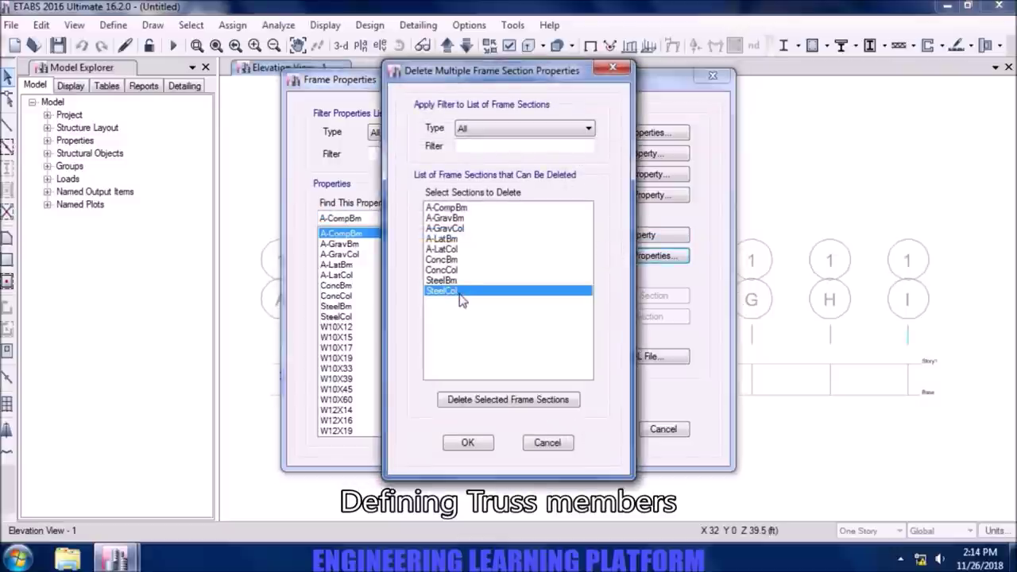
pyautogui.hotkey('shift', 'Up')
pyautogui.hotkey('shift', 'Up')
pyautogui.hotkey('shift', 'Up')
pyautogui.hotkey('shift', 'Up')
pyautogui.hotkey('shift', 'Up')
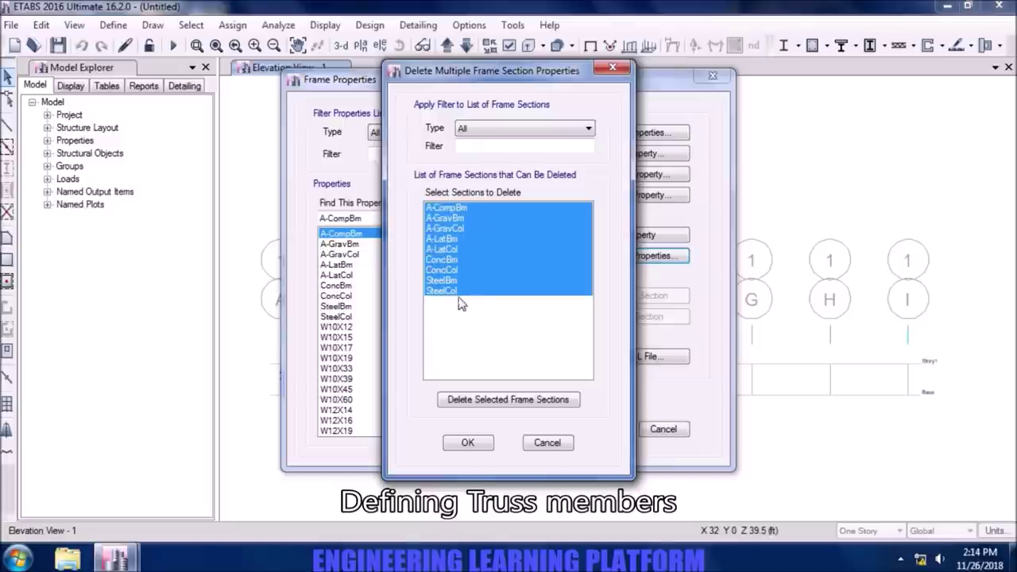
pyautogui.click(503, 399)
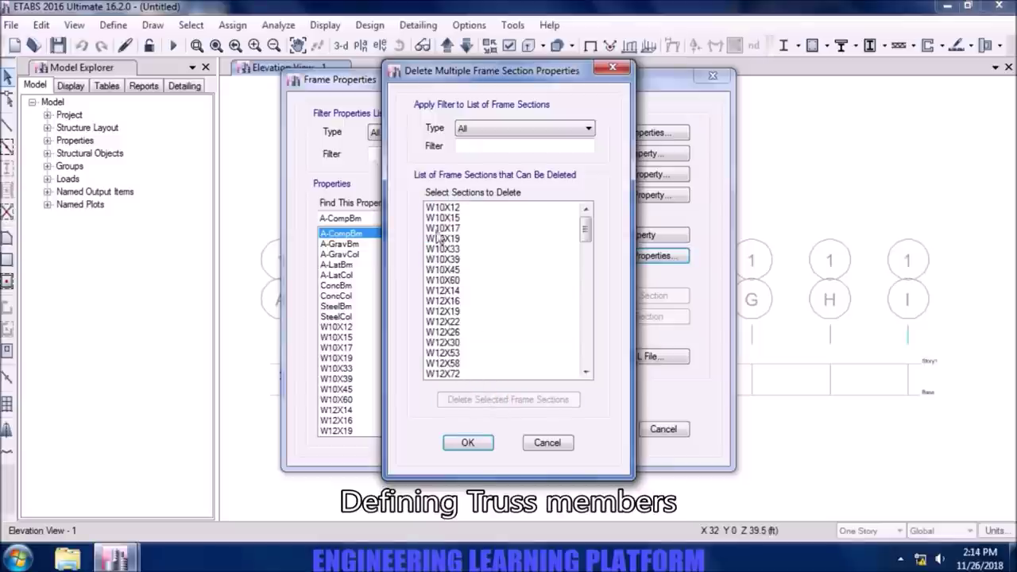
# Delete the remaining W sections from W10X12 onward, keeping only W36X182
pyautogui.click(448, 209)
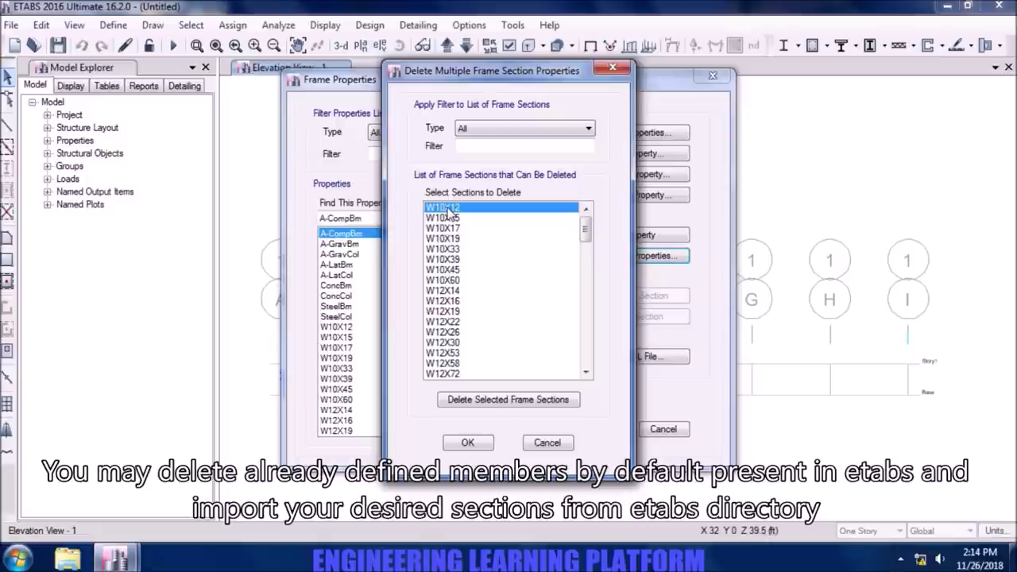
pyautogui.hotkey('shift', 'Down')
pyautogui.hotkey('shift', 'Down')
pyautogui.hotkey('shift', 'Down')
pyautogui.hotkey('shift', 'Down')
pyautogui.hotkey('shift', 'Down')
pyautogui.hotkey('shift', 'Down')
pyautogui.hotkey('shift', 'Down')
pyautogui.hotkey('shift', 'Down')
pyautogui.hotkey('shift', 'Down')
pyautogui.hotkey('shift', 'Down')
pyautogui.hotkey('shift', 'Down')
pyautogui.hotkey('shift', 'Down')
pyautogui.hotkey('shift', 'Down')
pyautogui.hotkey('shift', 'Down')
pyautogui.hotkey('shift', 'Down')
pyautogui.hotkey('shift', 'Down')
pyautogui.hotkey('shift', 'Down')
pyautogui.hotkey('shift', 'Down')
pyautogui.hotkey('shift', 'Down')
pyautogui.hotkey('shift', 'Down')
pyautogui.hotkey('shift', 'Down')
pyautogui.hotkey('shift', 'Down')
pyautogui.hotkey('shift', 'Down')
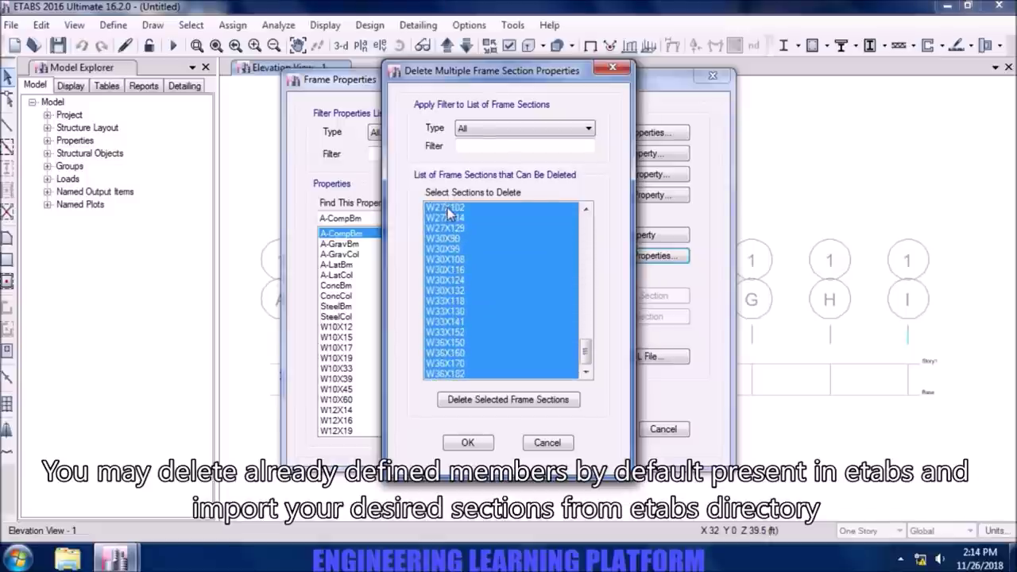
pyautogui.hotkey('shift', 'Down')
pyautogui.hotkey('shift', 'Down')
pyautogui.hotkey('shift', 'Down')
pyautogui.hotkey('shift', 'Down')
pyautogui.hotkey('shift', 'Down')
pyautogui.hotkey('shift', 'Down')
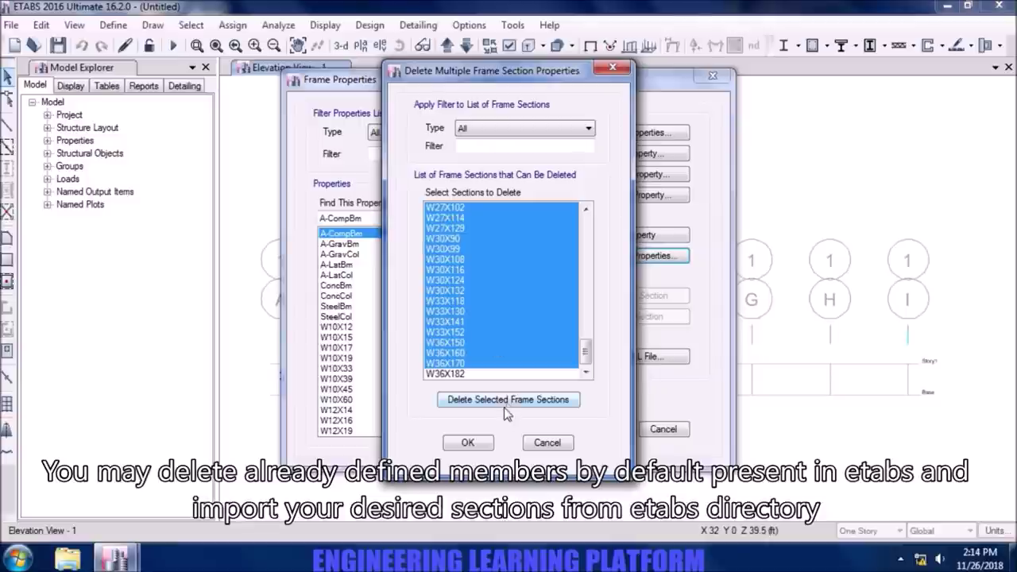
pyautogui.click(505, 400)
pyautogui.click(477, 442)
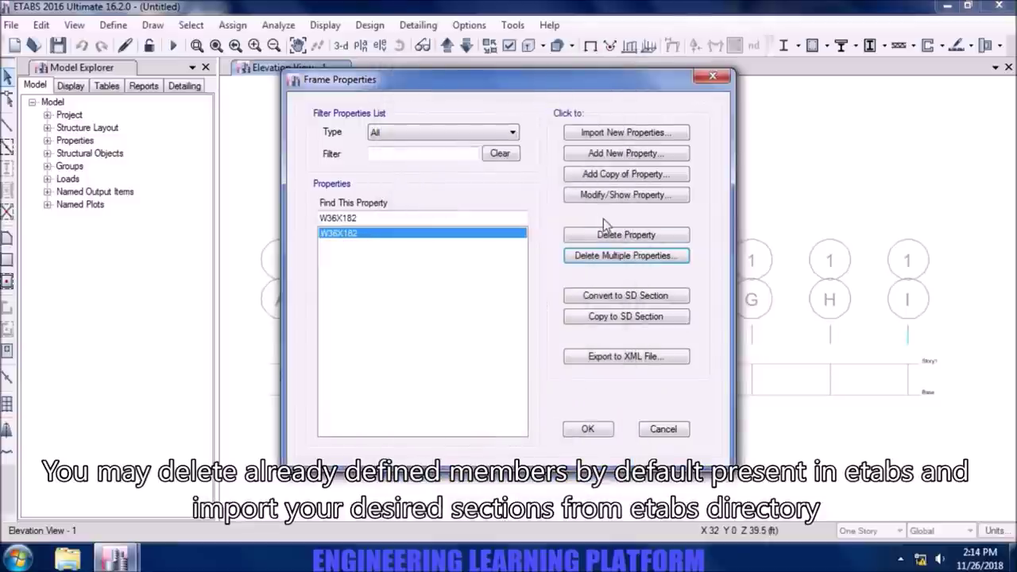
pyautogui.click(616, 133)
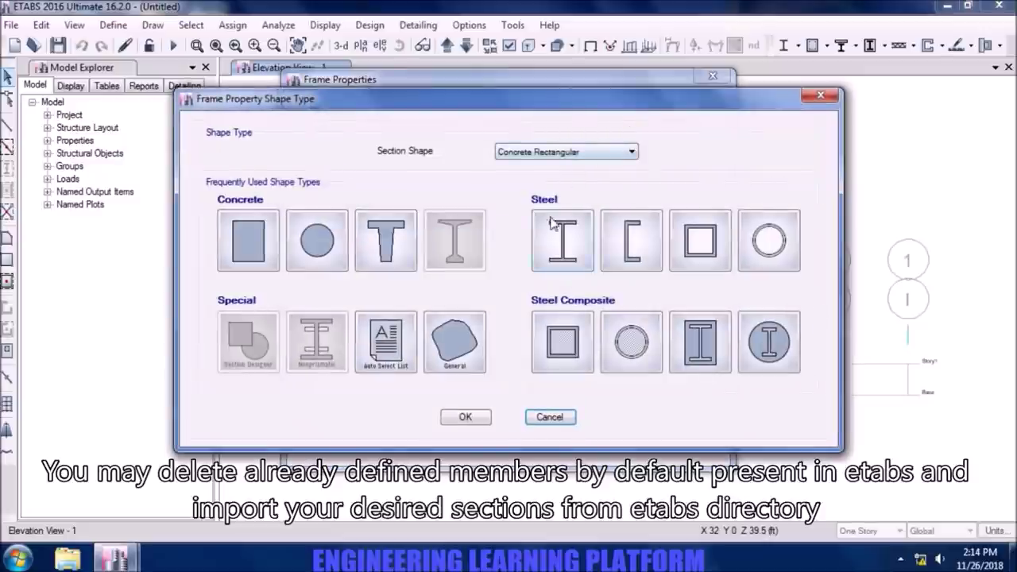
# Import the HSS8X steel tube sections, HSS8X2X1/4 through the HSS8X8 sizes
pyautogui.click(706, 253)
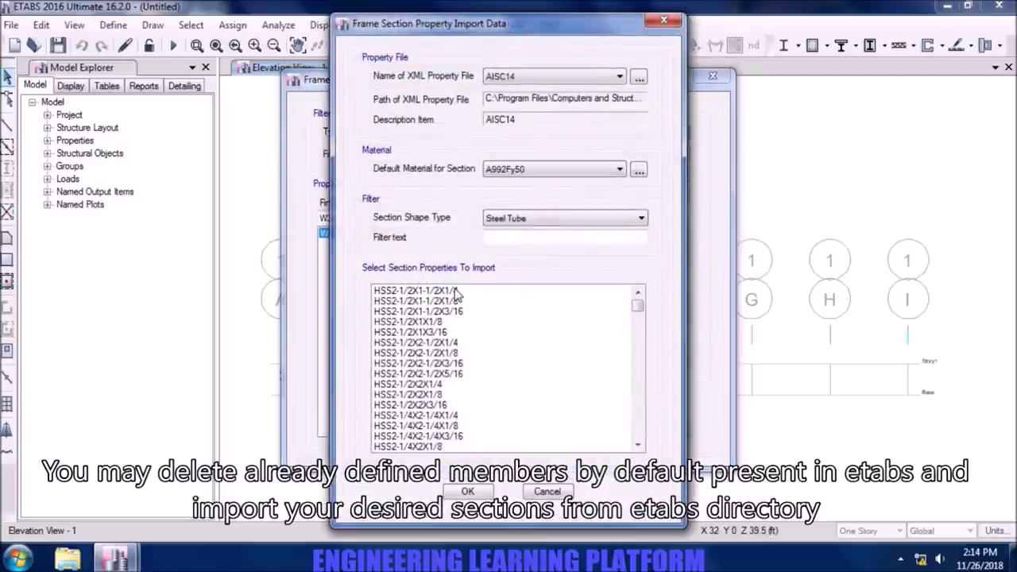
pyautogui.click(455, 291)
pyautogui.scroll(-5, 469, 386)
pyautogui.scroll(-5, 469, 386)
pyautogui.scroll(-5, 468, 386)
pyautogui.scroll(-5, 469, 386)
pyautogui.scroll(-5, 469, 386)
pyautogui.scroll(-5, 469, 386)
pyautogui.scroll(-4, 467, 386)
pyautogui.scroll(-5, 461, 390)
pyautogui.scroll(-5, 452, 411)
pyautogui.scroll(4, 448, 397)
pyautogui.scroll(4, 448, 397)
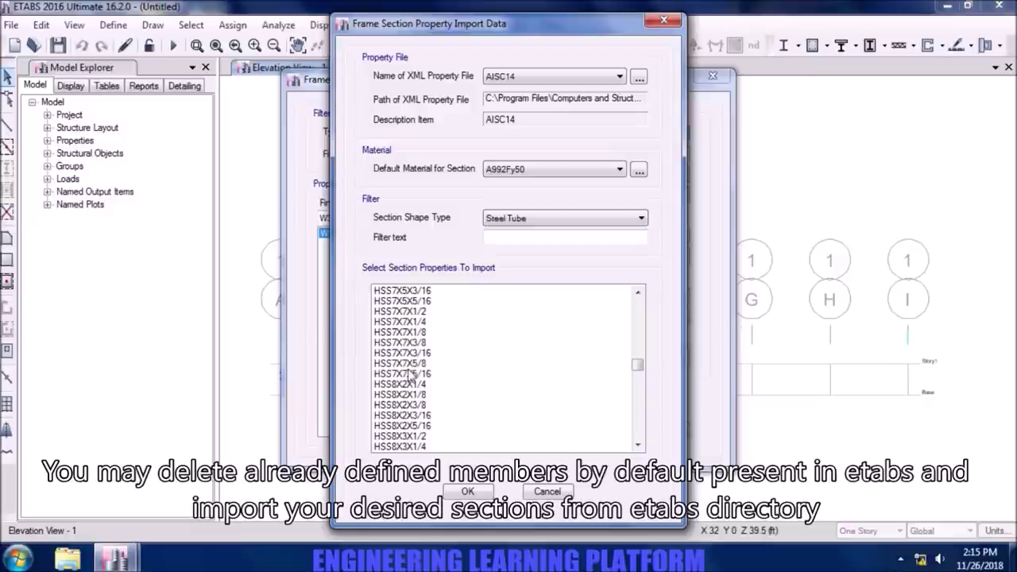
pyautogui.click(403, 385)
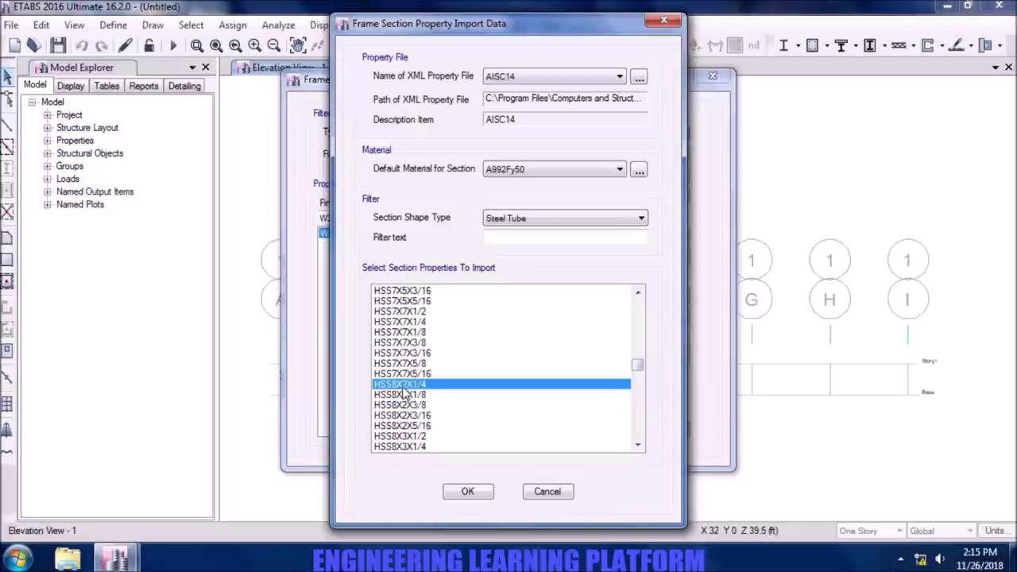
pyautogui.keyDown('ctrl'); pyautogui.click(405, 394); pyautogui.keyUp('ctrl')
pyautogui.hotkey('shift', 'Down')
pyautogui.hotkey('shift', 'Down')
pyautogui.hotkey('shift', 'Down')
pyautogui.hotkey('shift', 'Down')
pyautogui.hotkey('shift', 'Down')
pyautogui.hotkey('shift', 'Down')
pyautogui.hotkey('shift', 'Down')
pyautogui.hotkey('shift', 'Down')
pyautogui.hotkey('shift', 'Down')
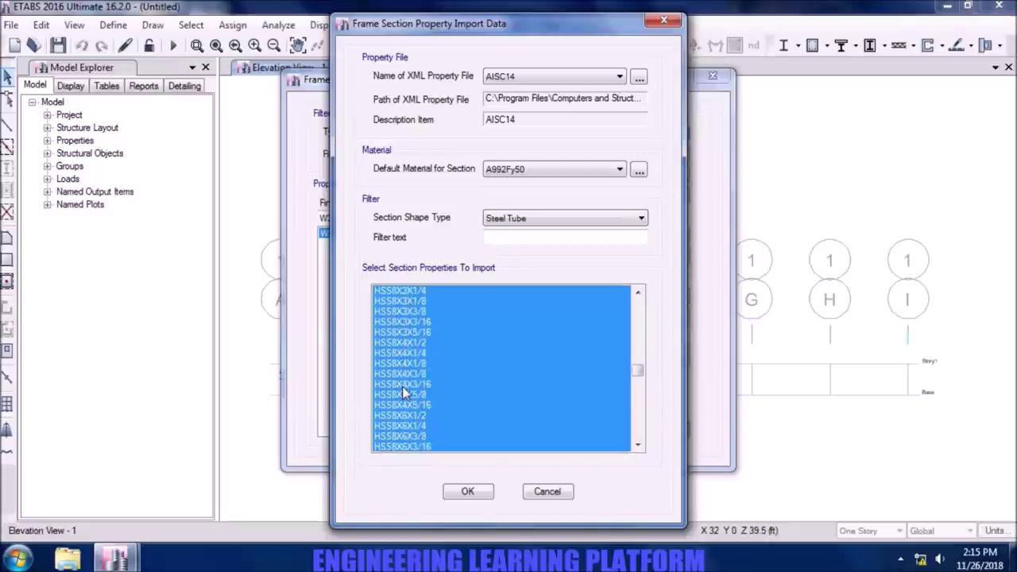
pyautogui.hotkey('shift', 'Down')
pyautogui.hotkey('shift', 'Down')
pyautogui.hotkey('shift', 'Down')
pyautogui.hotkey('shift', 'Down')
pyautogui.hotkey('shift', 'Down')
pyautogui.hotkey('shift', 'Down')
pyautogui.hotkey('shift', 'Down')
pyautogui.hotkey('shift', 'Down')
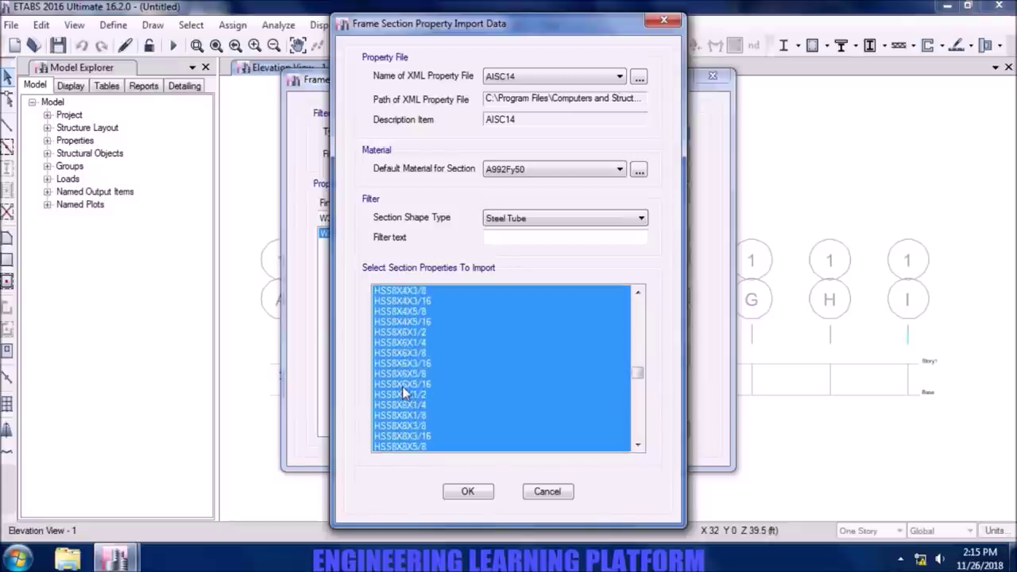
pyautogui.hotkey('shift', 'Down')
pyautogui.scroll(-1, 402, 386)
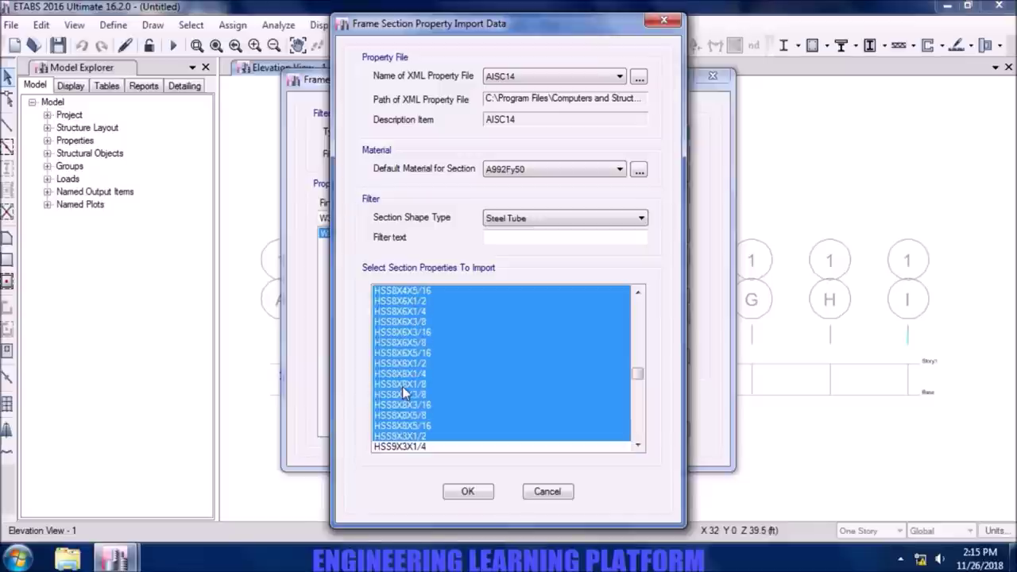
pyautogui.click(464, 488)
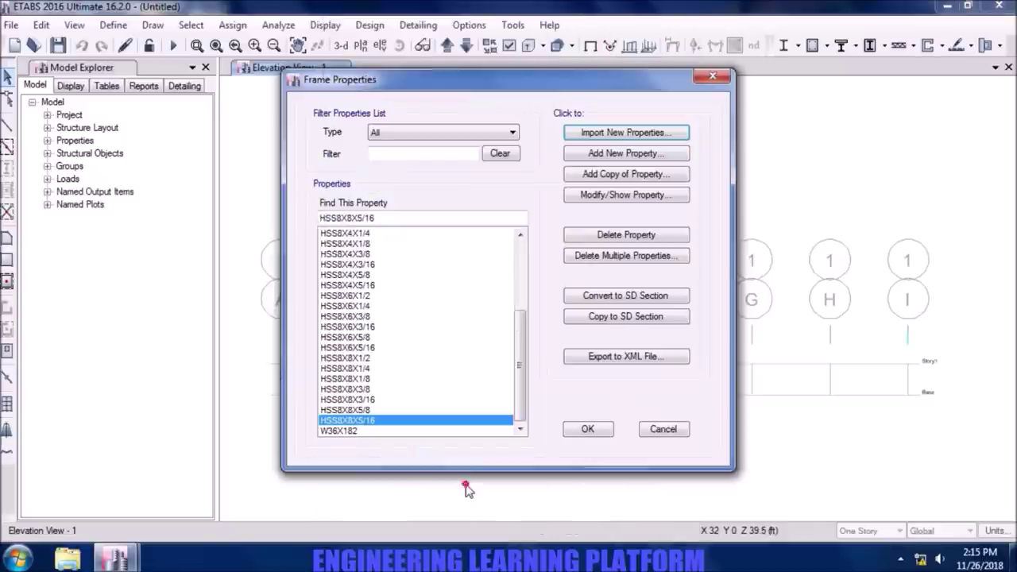
# Delete W36X182 from the frame properties and close the dialog
pyautogui.click(423, 431)
pyautogui.click(620, 235)
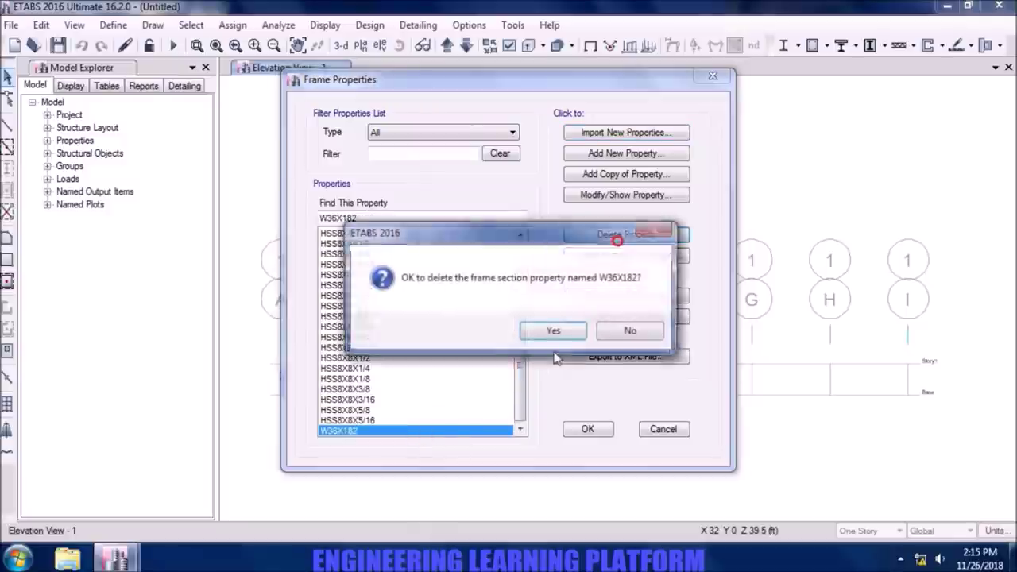
pyautogui.click(548, 334)
pyautogui.scroll(1, 518, 339)
pyautogui.scroll(3, 518, 339)
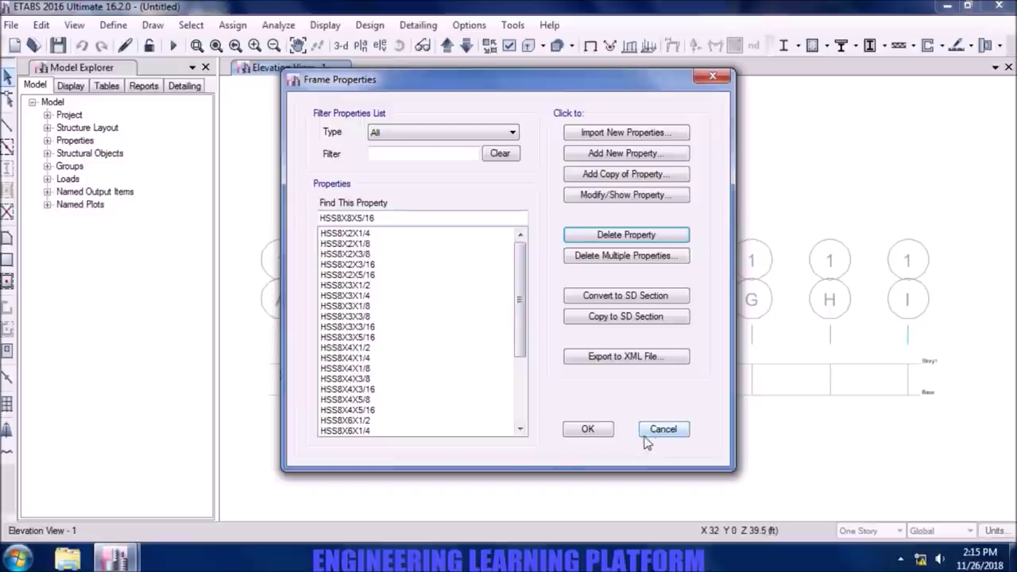
pyautogui.click(588, 427)
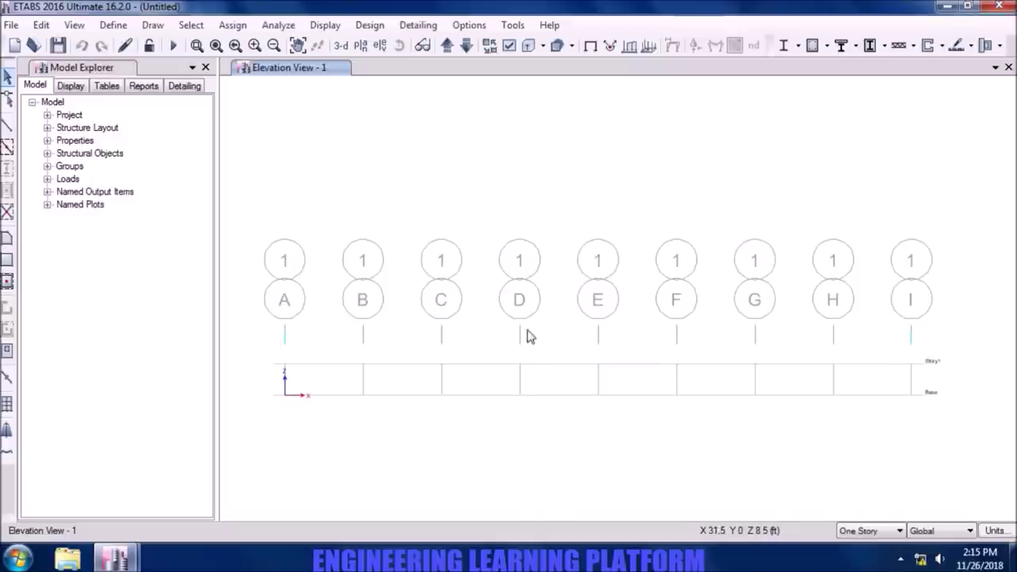
# Draw HSS8X6X5/8 frame members along Story1 through grids B, C, D, E, F, G to H
pyautogui.click(7, 125)
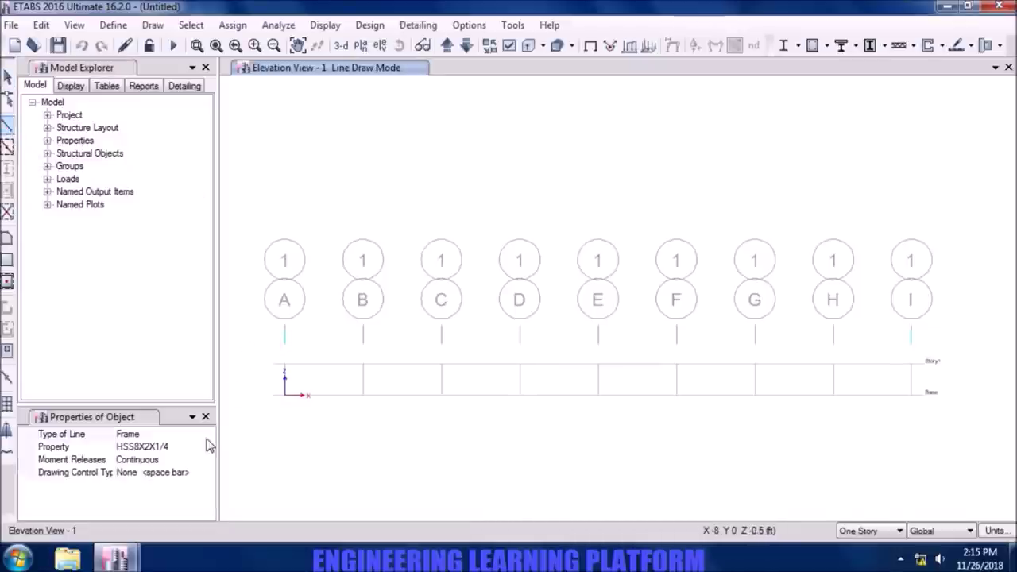
pyautogui.click(208, 448)
pyautogui.moveTo(208, 384); pyautogui.dragTo(207, 408)
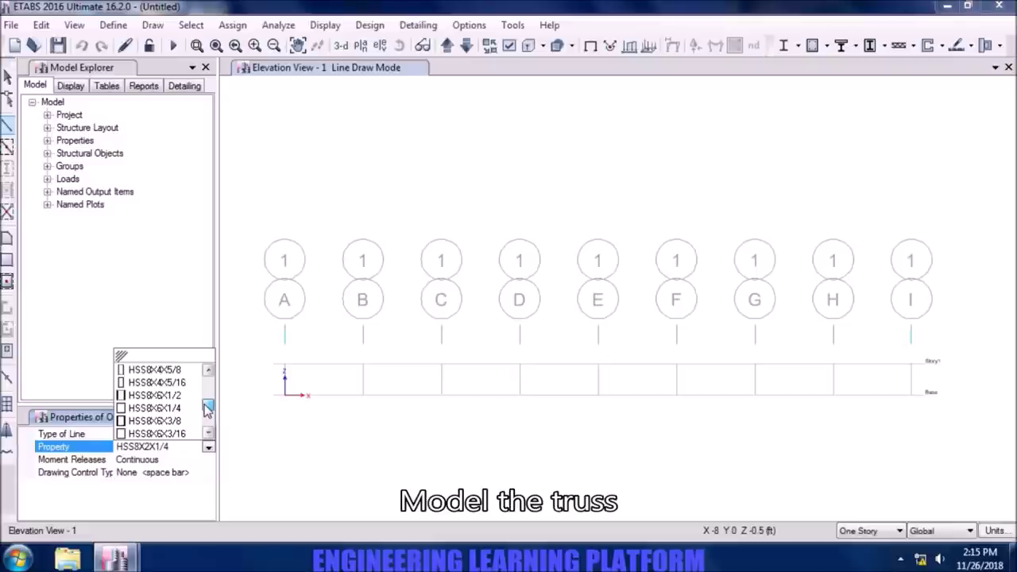
pyautogui.moveTo(206, 408); pyautogui.dragTo(207, 411)
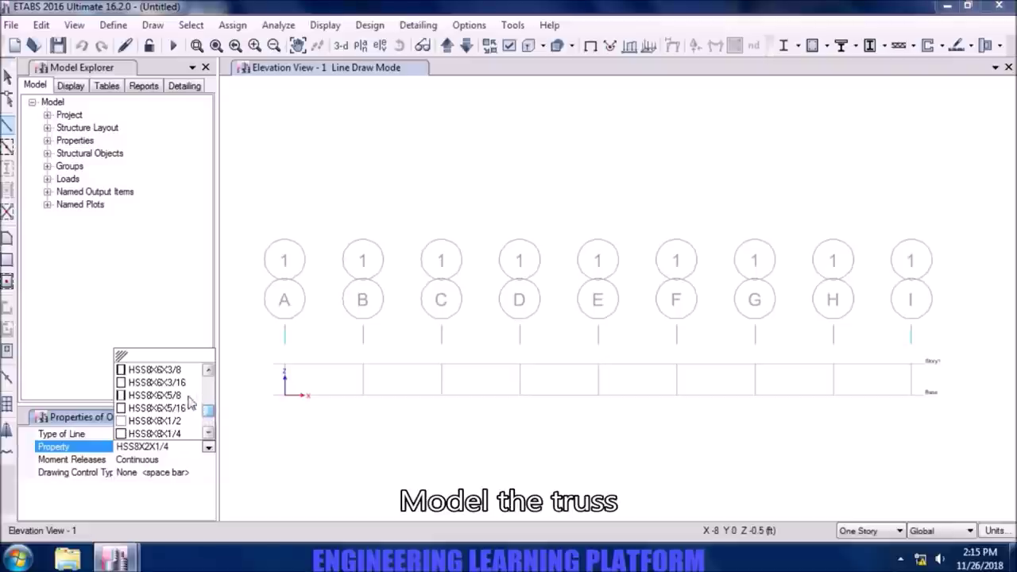
pyautogui.click(158, 395)
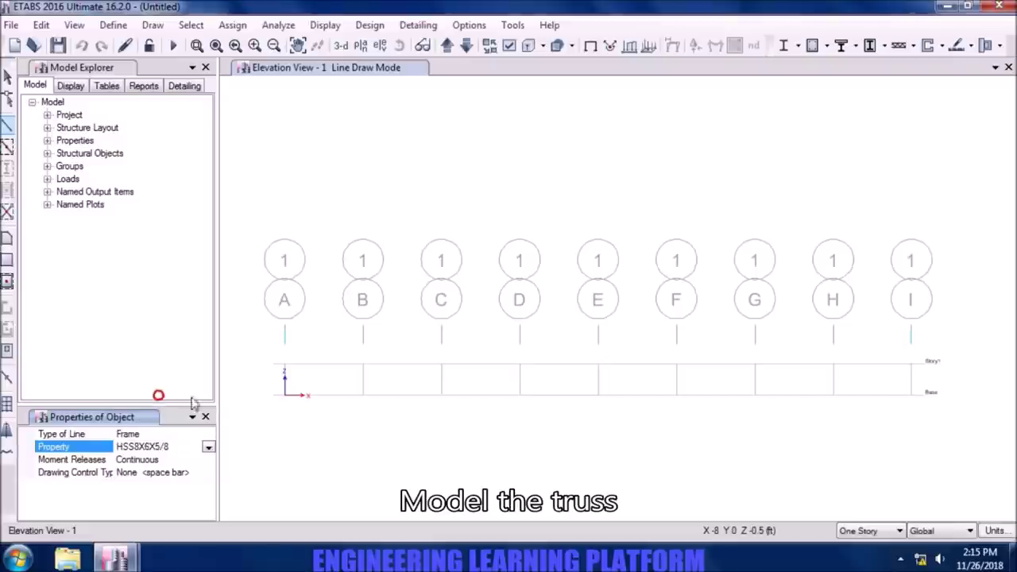
pyautogui.click(362, 364)
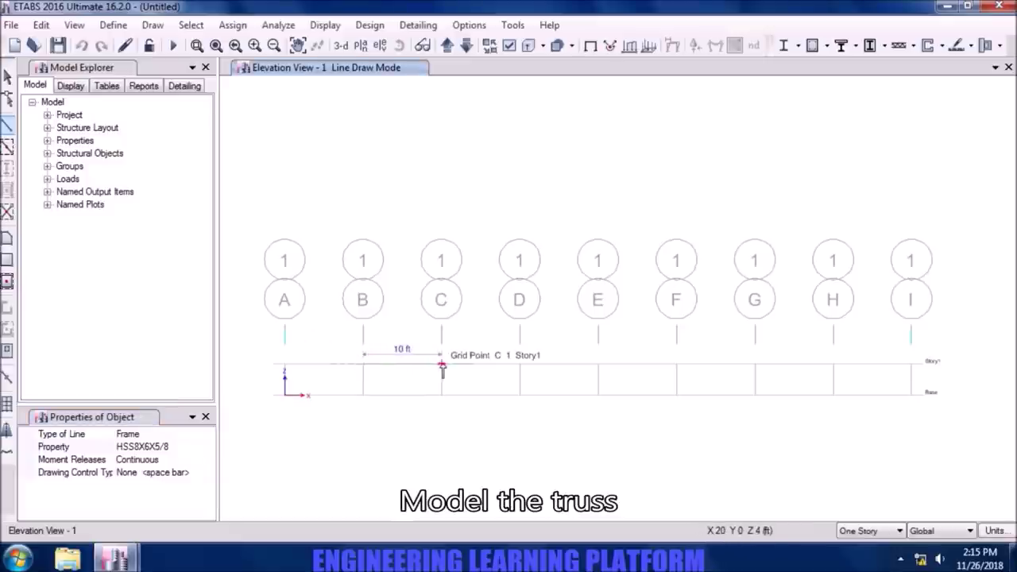
pyautogui.click(442, 365)
pyautogui.click(519, 365)
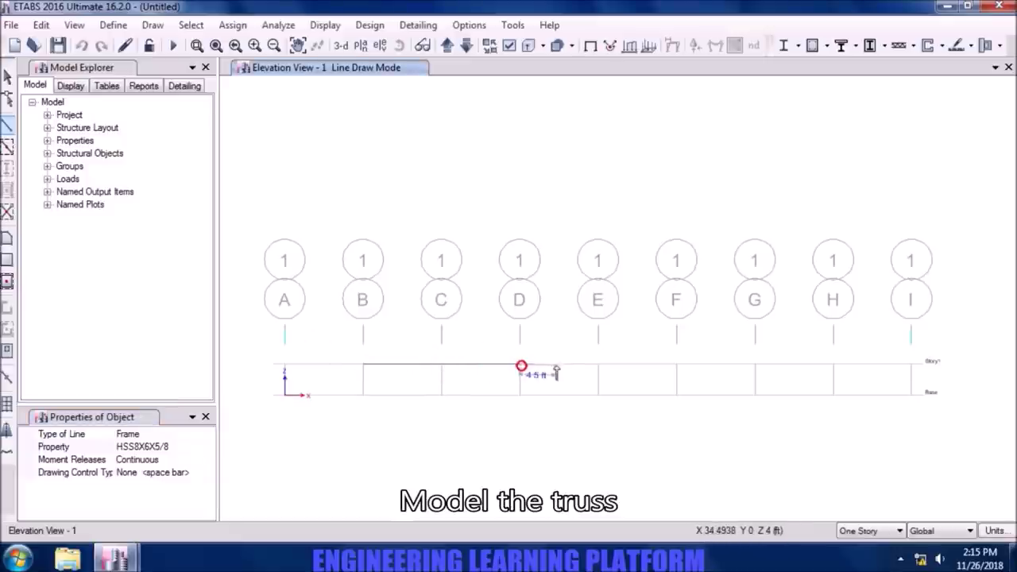
pyautogui.click(598, 364)
pyautogui.click(676, 365)
pyautogui.click(754, 364)
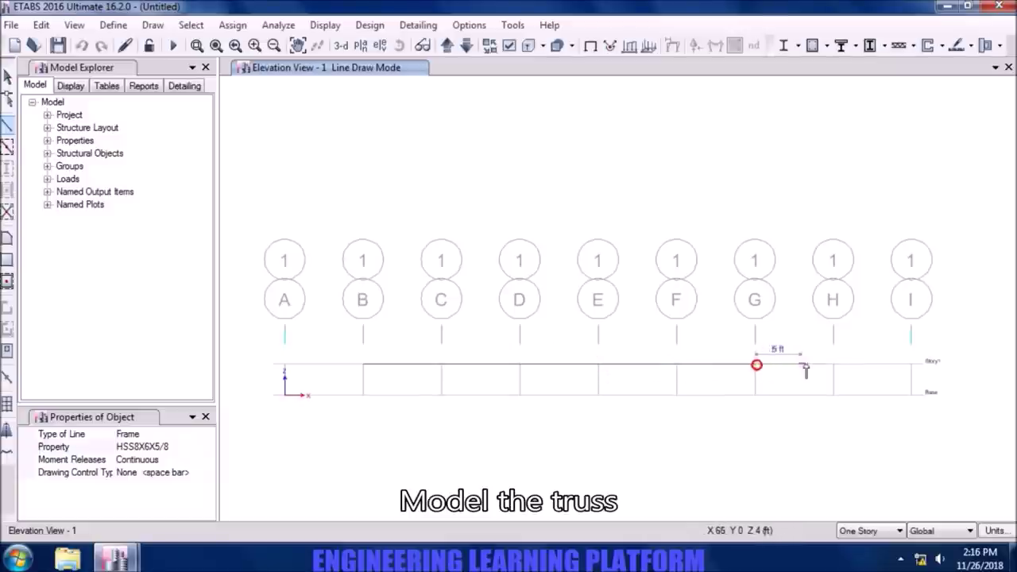
pyautogui.doubleClick(833, 395)
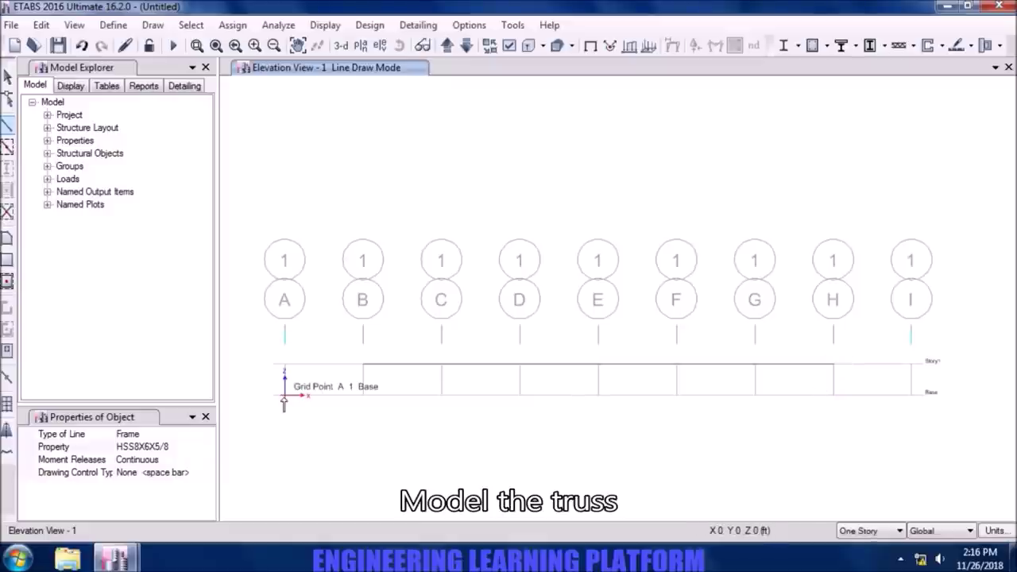
# Switch the section for new frames to HSS8X6X3/8
pyautogui.click(202, 446)
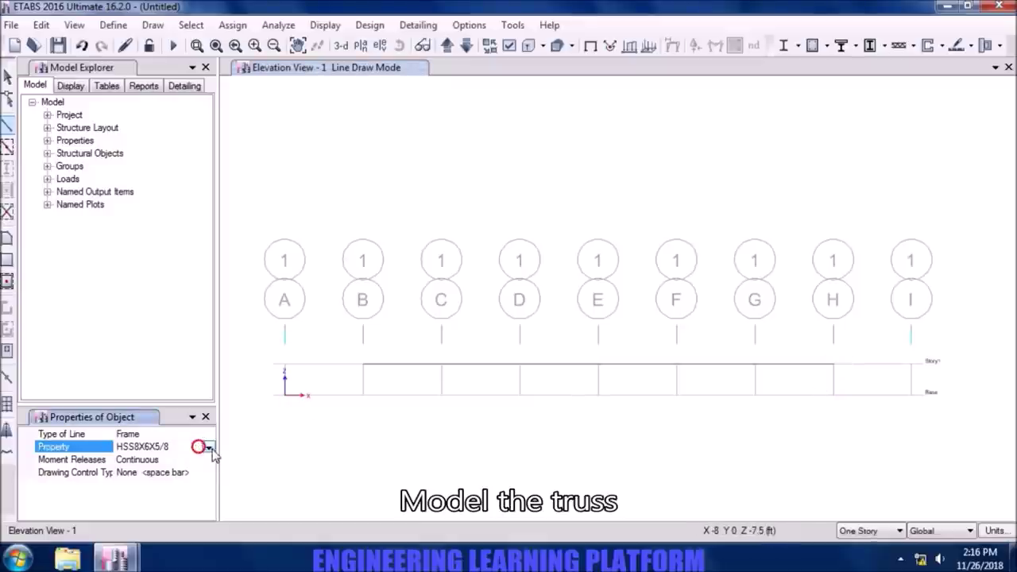
pyautogui.click(208, 448)
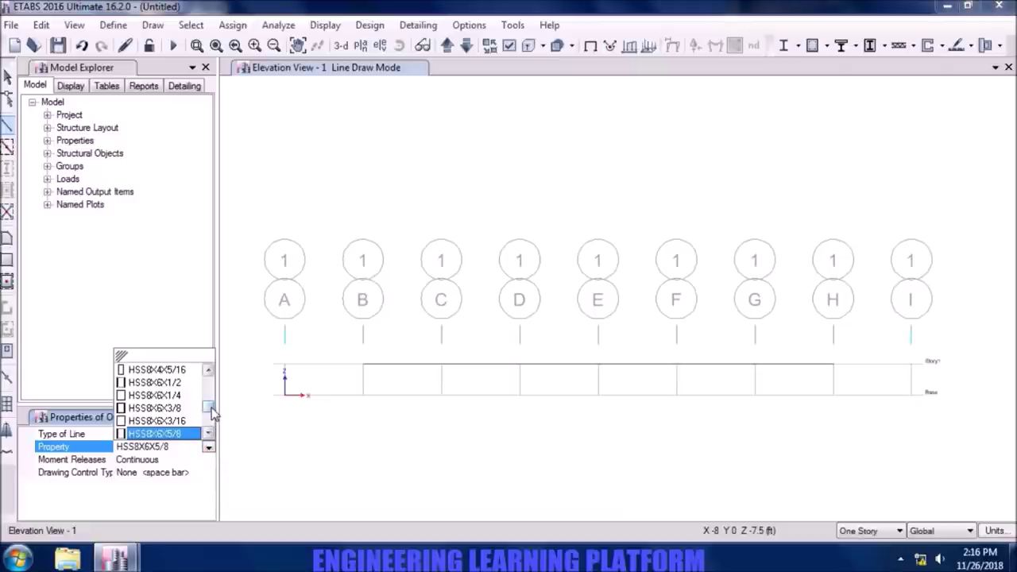
pyautogui.moveTo(212, 409); pyautogui.dragTo(209, 419)
pyautogui.scroll(1, 209, 419)
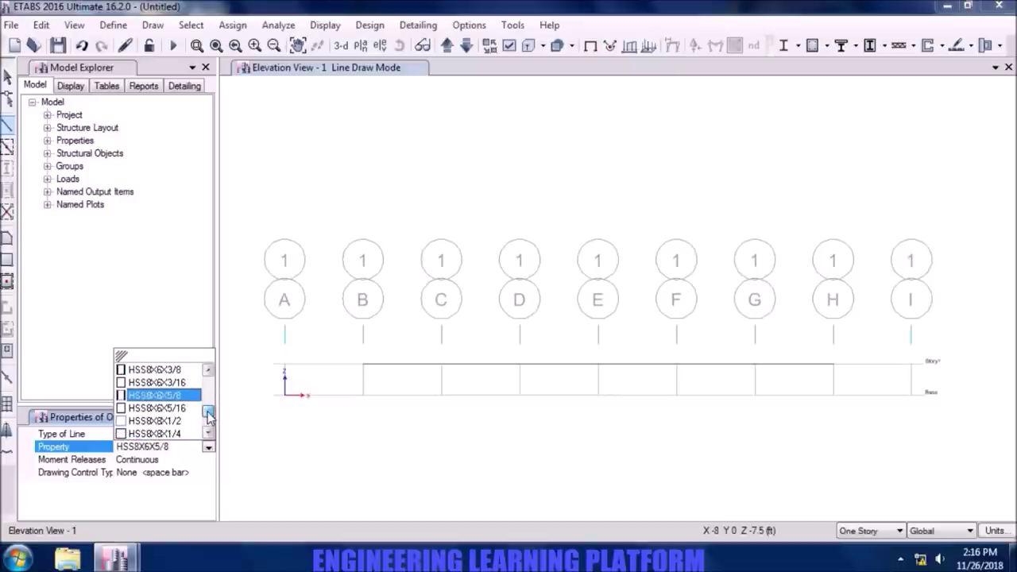
pyautogui.scroll(1, 209, 413)
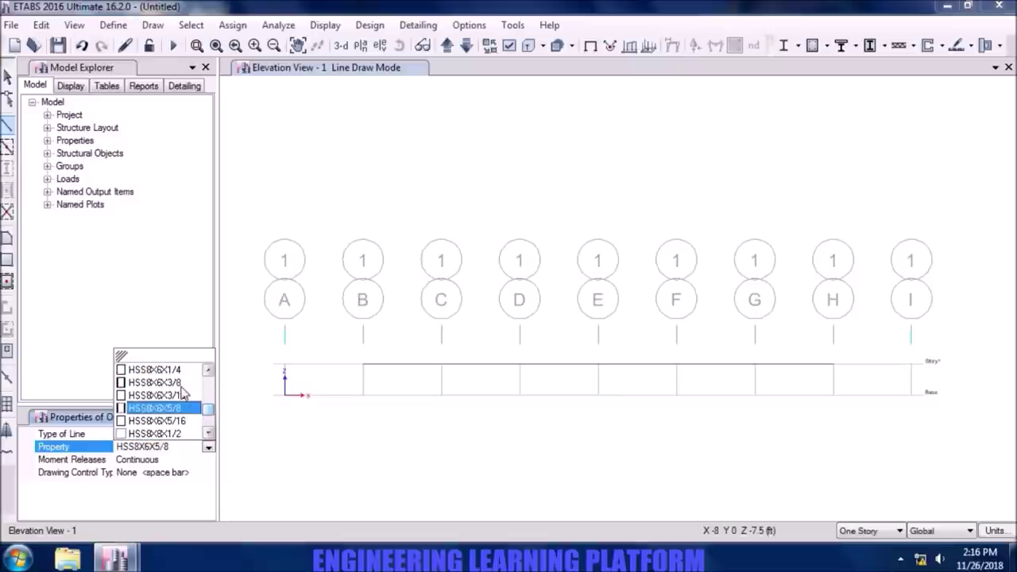
pyautogui.click(182, 382)
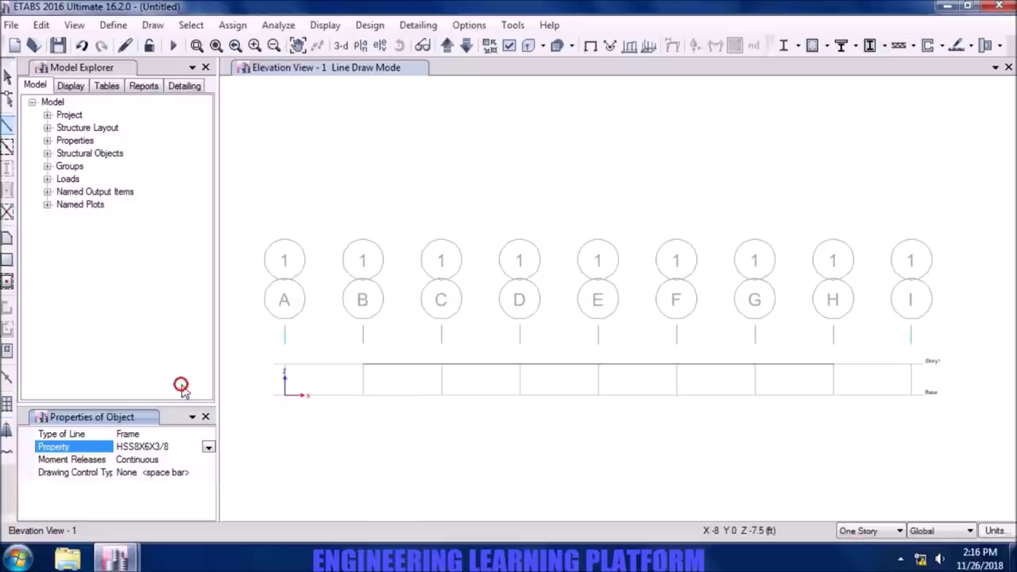
# Draw the bottom chord along Base from grid A to I, then the end diagonal up to H
pyautogui.click(284, 395)
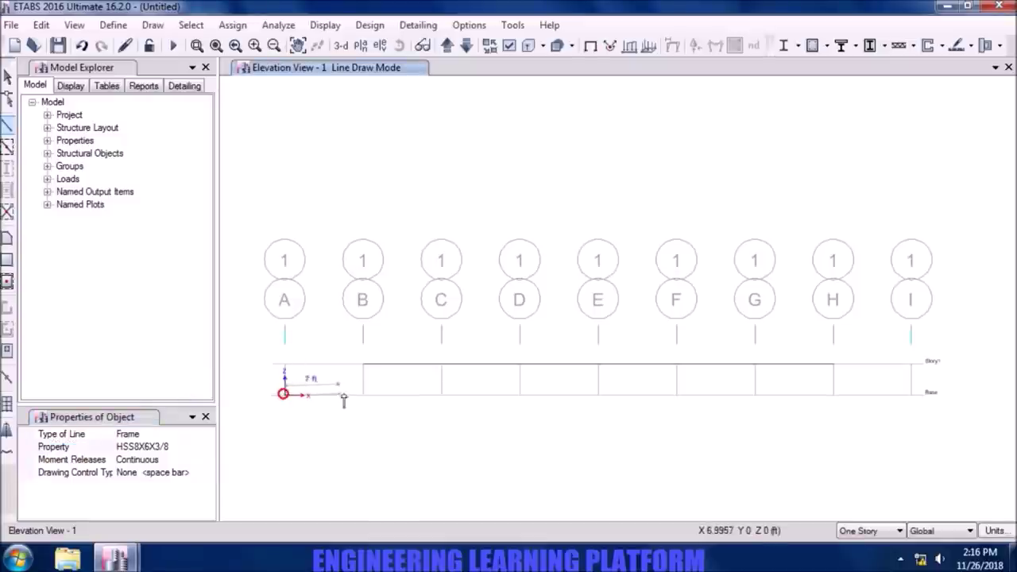
pyautogui.click(363, 395)
pyautogui.click(441, 395)
pyautogui.click(519, 395)
pyautogui.click(598, 395)
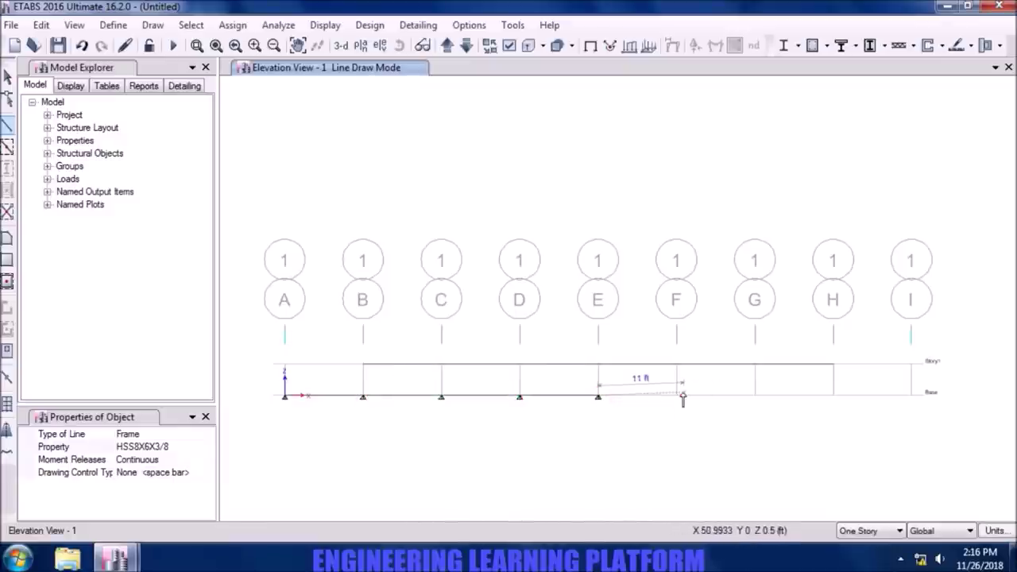
pyautogui.click(676, 394)
pyautogui.click(755, 395)
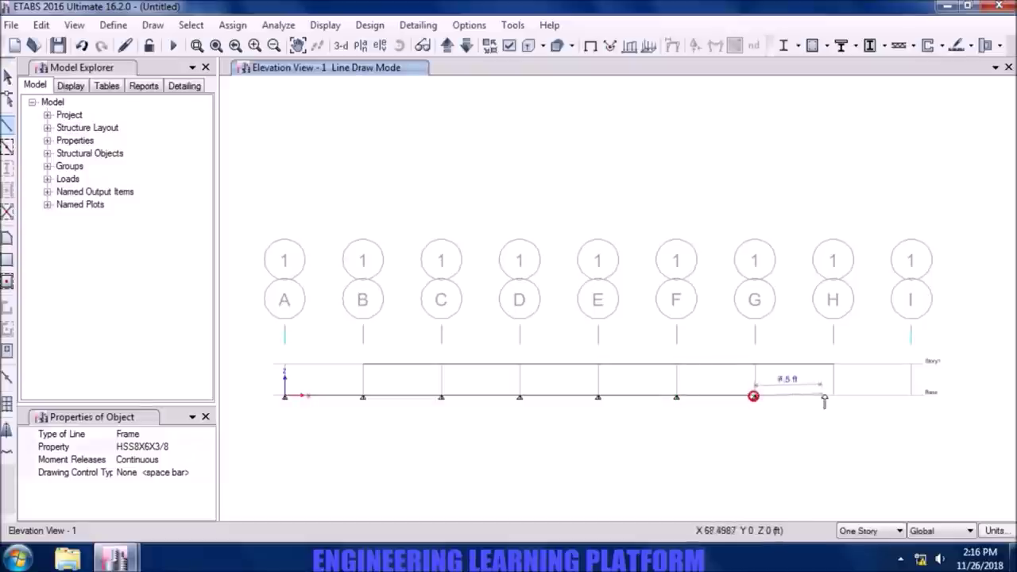
pyautogui.click(833, 394)
pyautogui.click(911, 395)
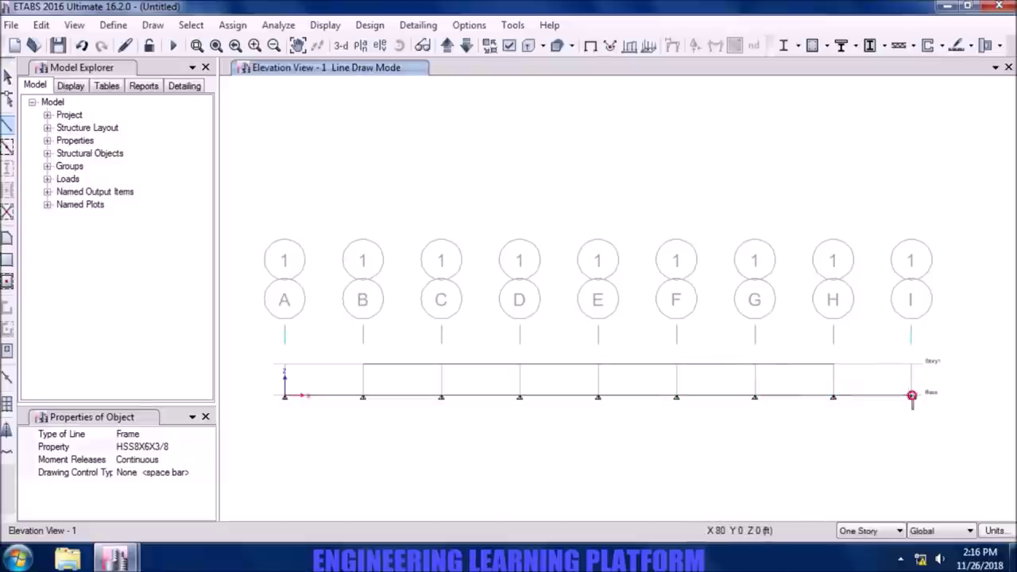
pyautogui.doubleClick(833, 366)
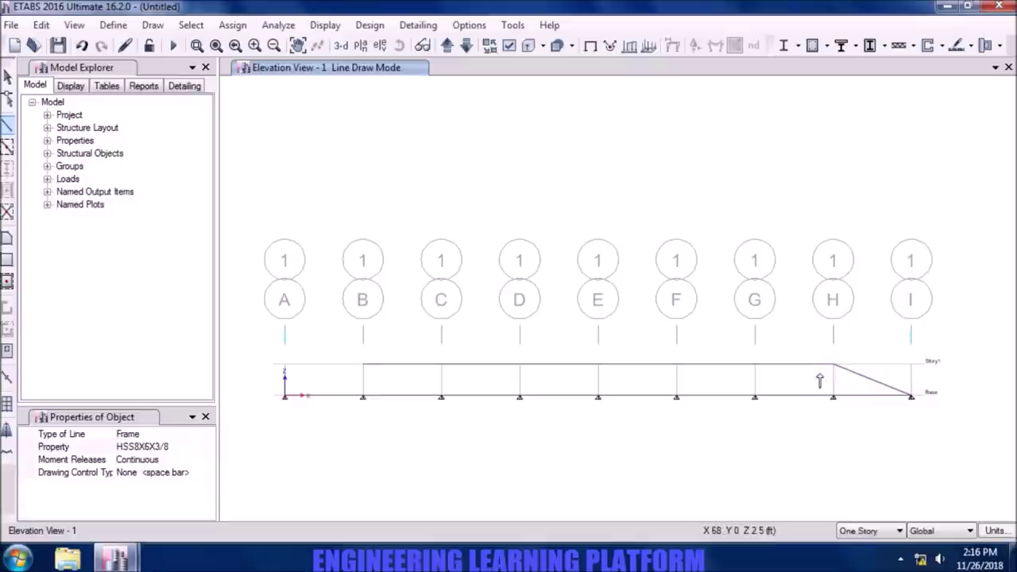
pyautogui.click(285, 395)
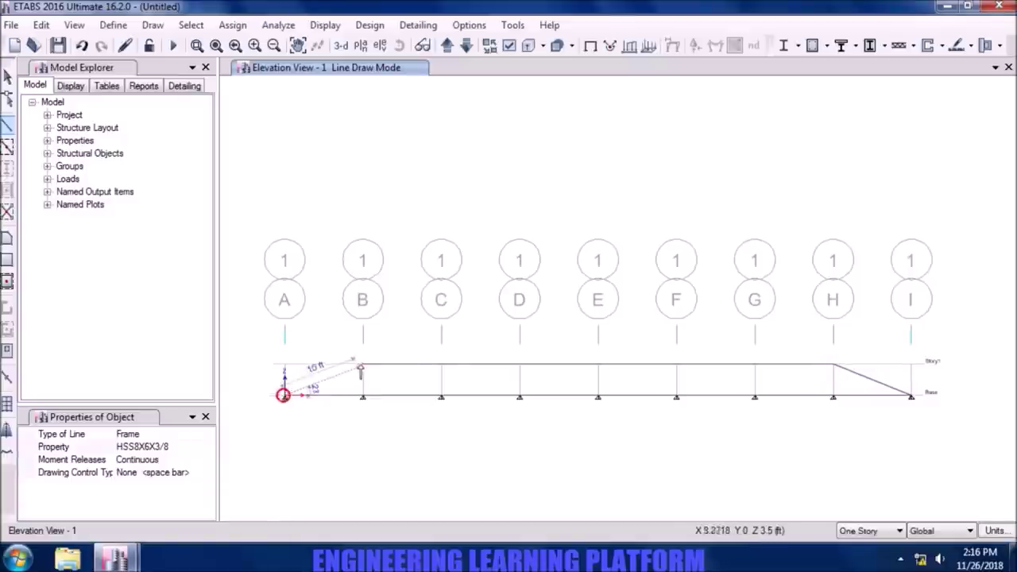
# Draw zigzag web diagonals and verticals between the chords from grid A to grid E
pyautogui.doubleClick(364, 366)
pyautogui.click(365, 365)
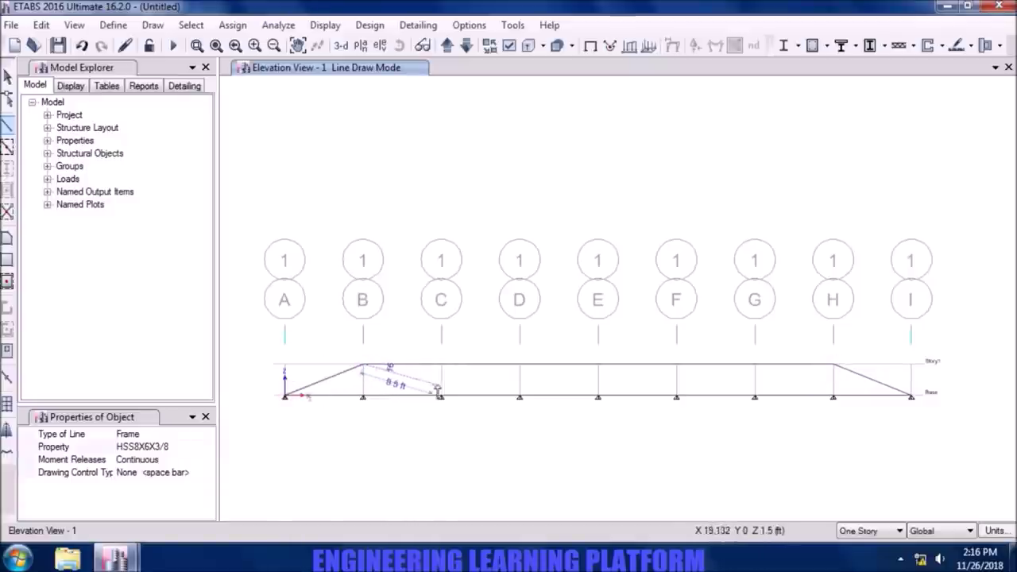
pyautogui.click(441, 396)
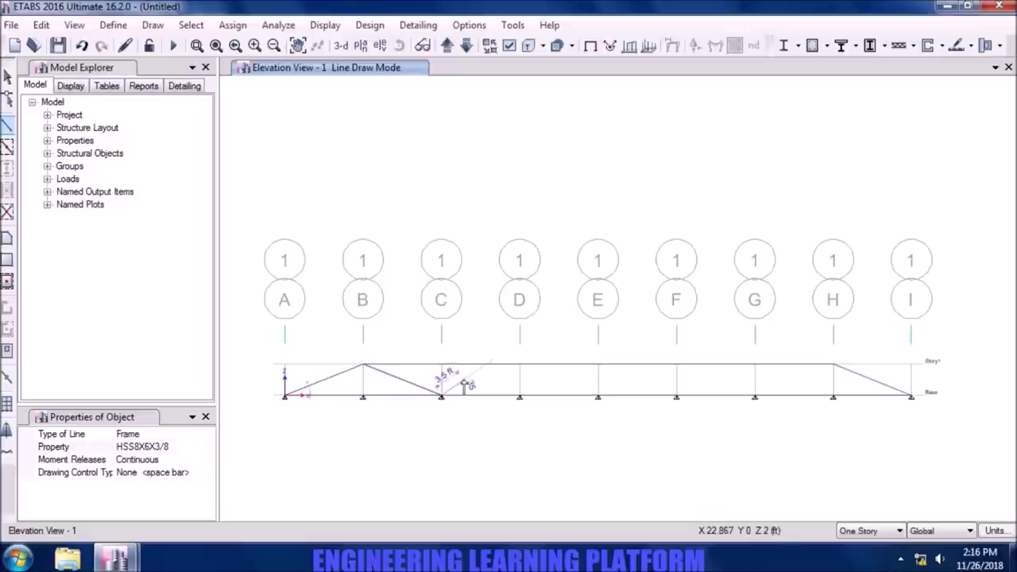
pyautogui.click(441, 366)
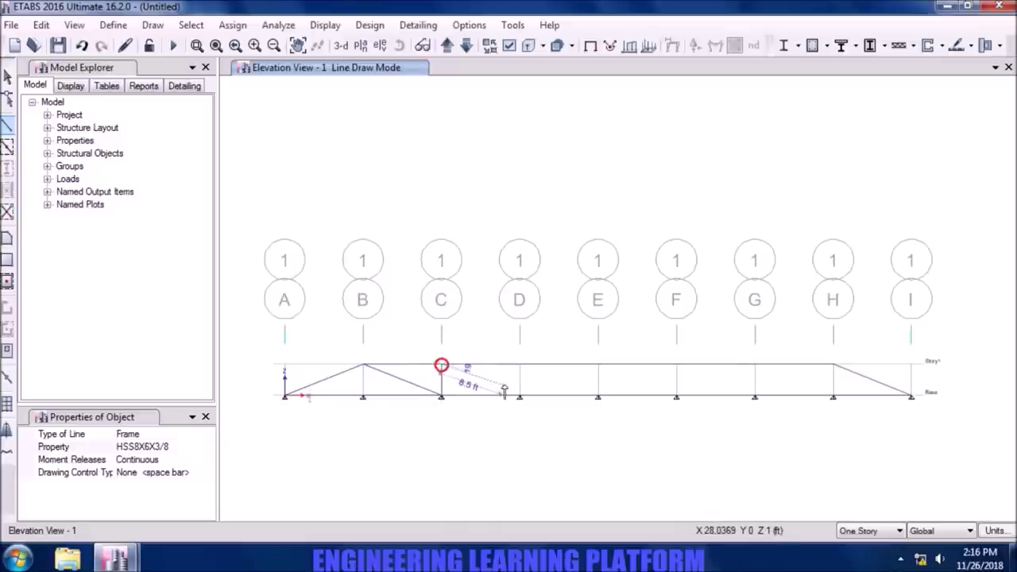
pyautogui.click(519, 396)
pyautogui.click(519, 365)
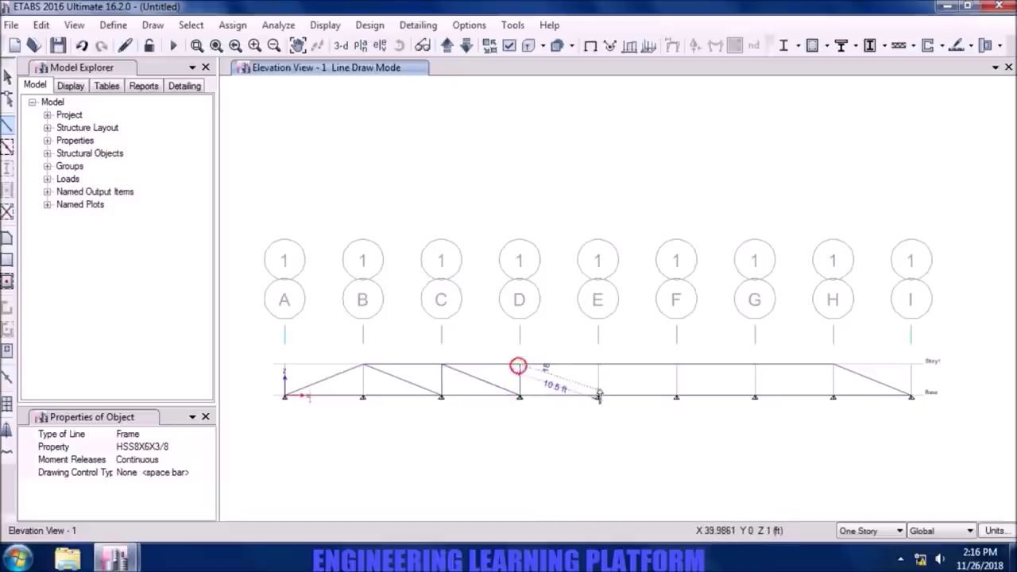
pyautogui.click(598, 397)
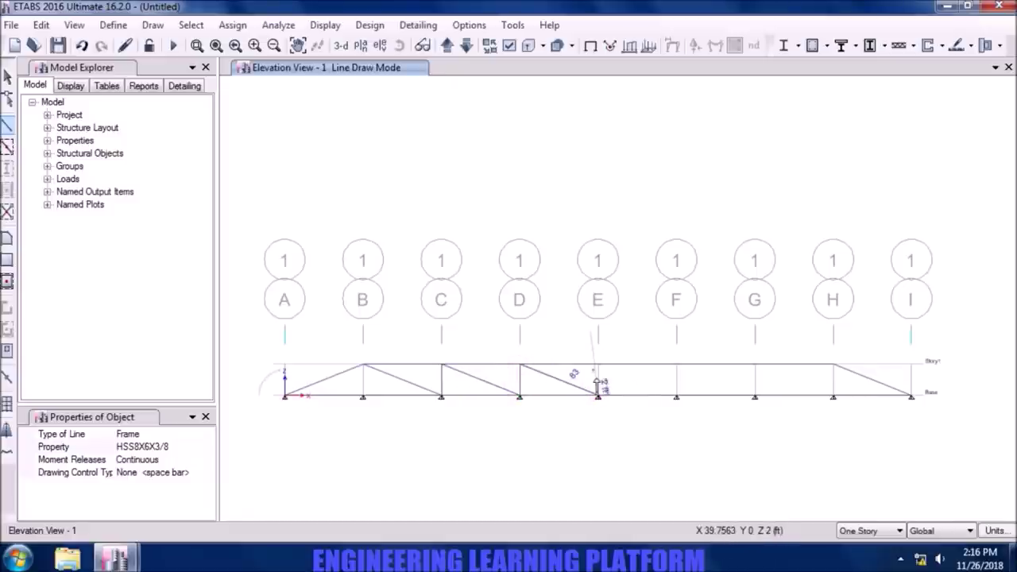
pyautogui.click(598, 366)
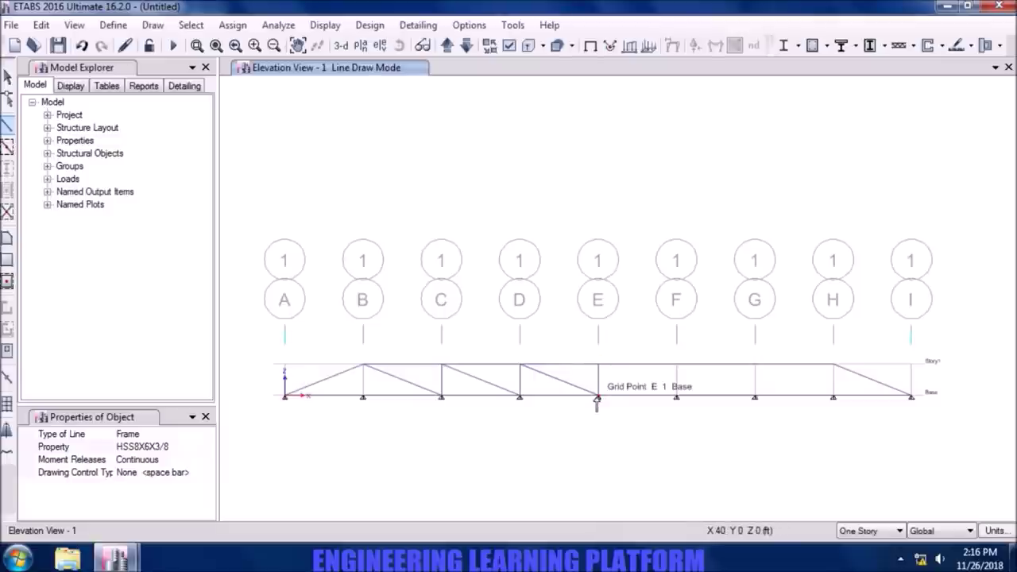
# Continue the web members from E through G up to H at Story1, then exit drawing
pyautogui.click(598, 397)
pyautogui.click(674, 366)
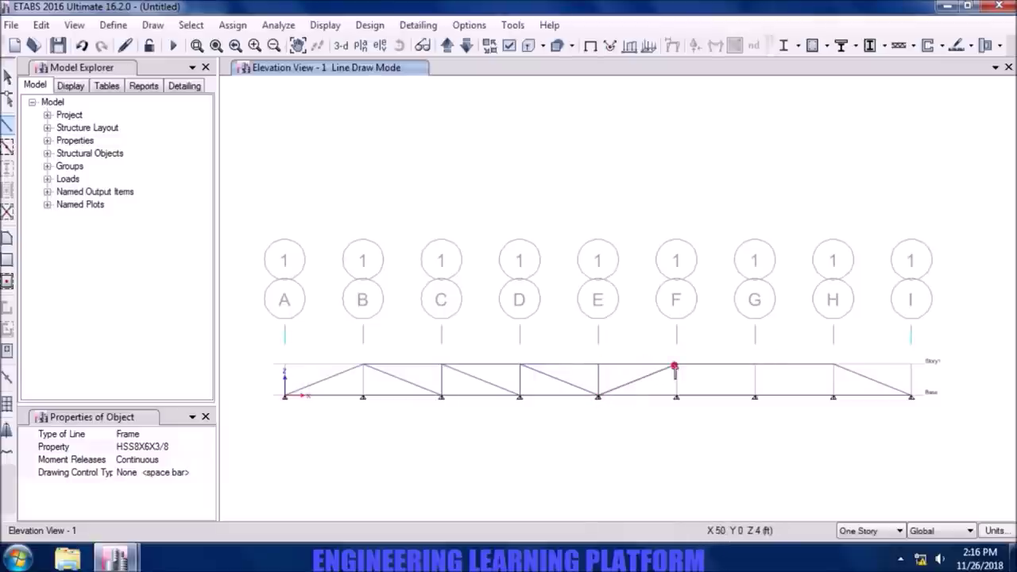
pyautogui.click(676, 396)
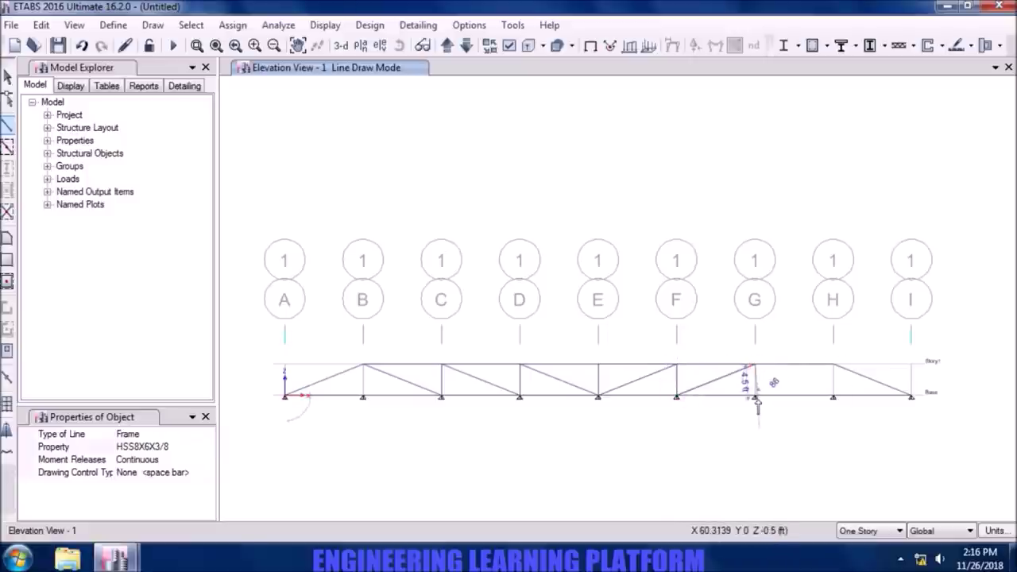
pyautogui.click(754, 396)
pyautogui.doubleClick(832, 366)
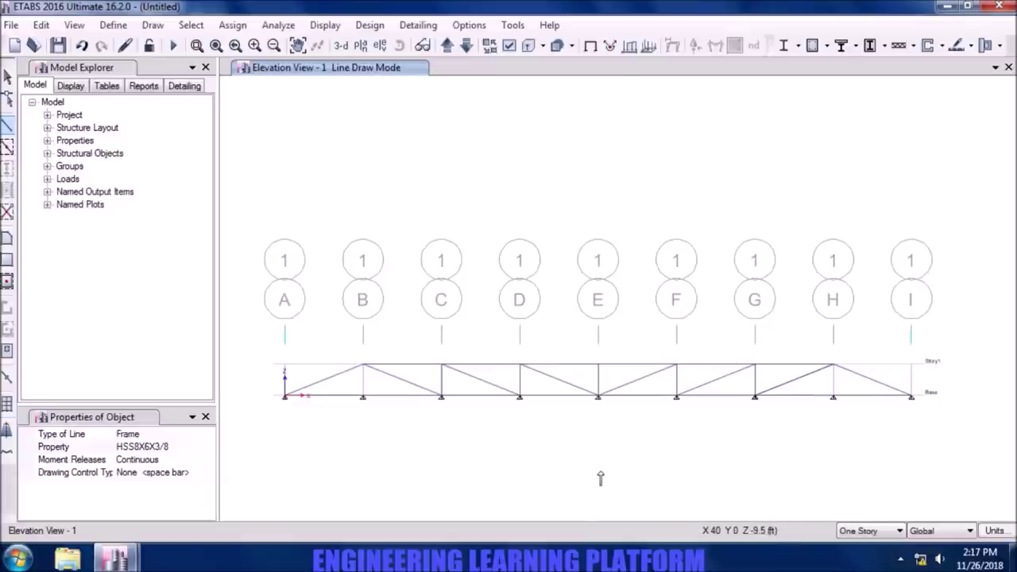
pyautogui.press('Escape')
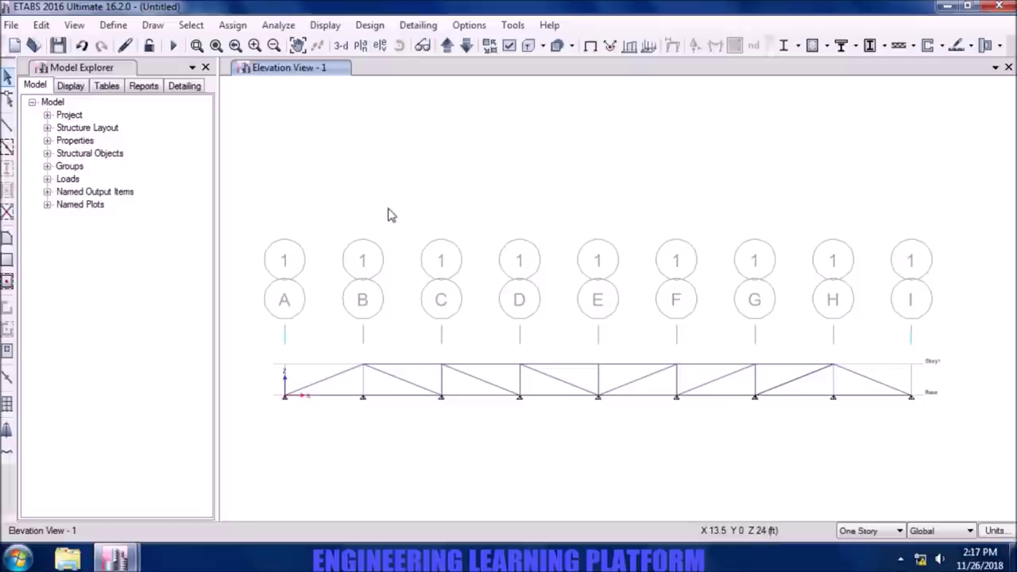
# Set the seven interior base joints to no restraint, leaving supports only at A and I
pyautogui.moveTo(863, 415); pyautogui.dragTo(352, 397)
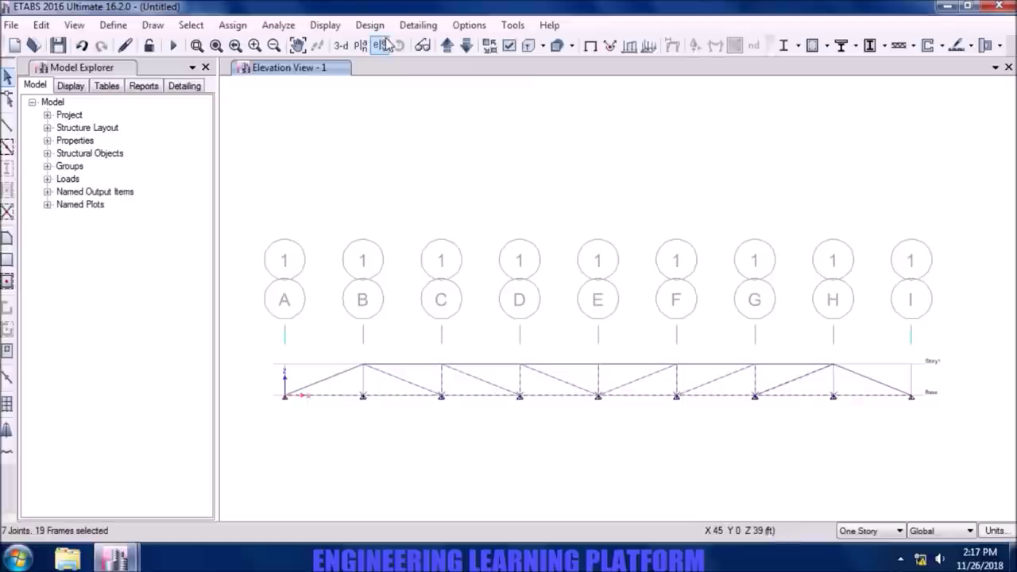
pyautogui.click(234, 26)
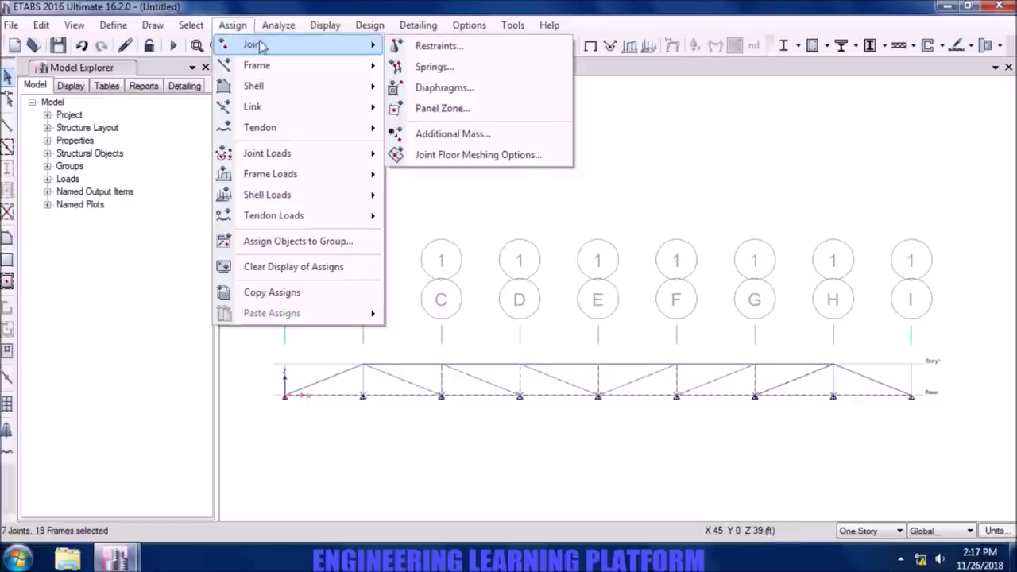
pyautogui.click(425, 45)
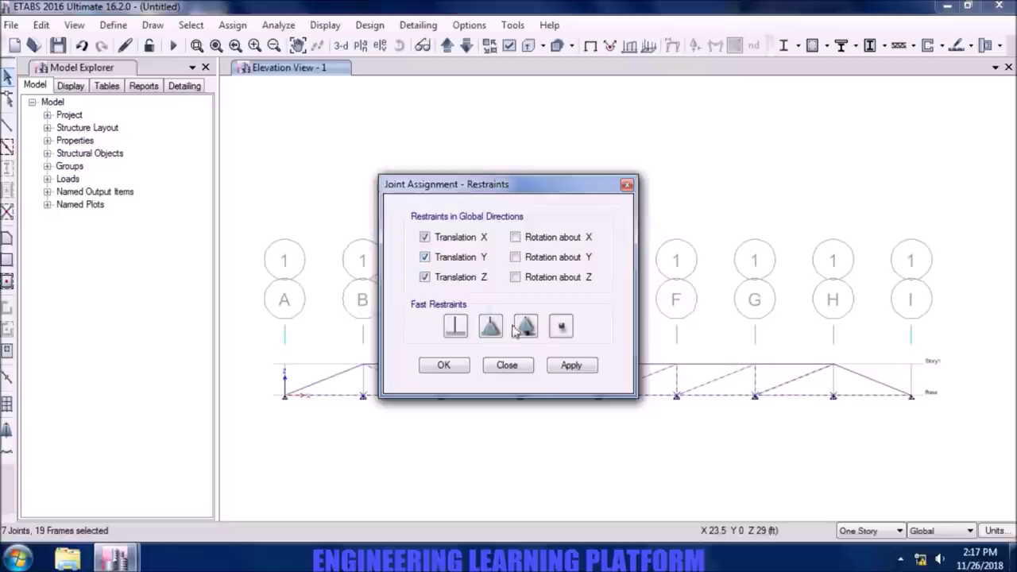
pyautogui.click(570, 367)
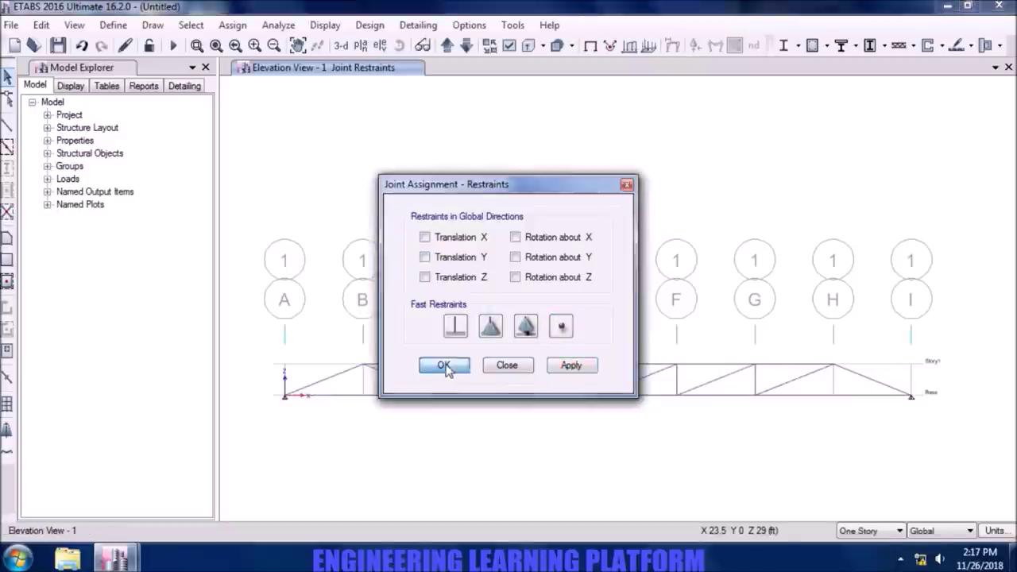
pyautogui.click(445, 366)
pyautogui.click(6, 125)
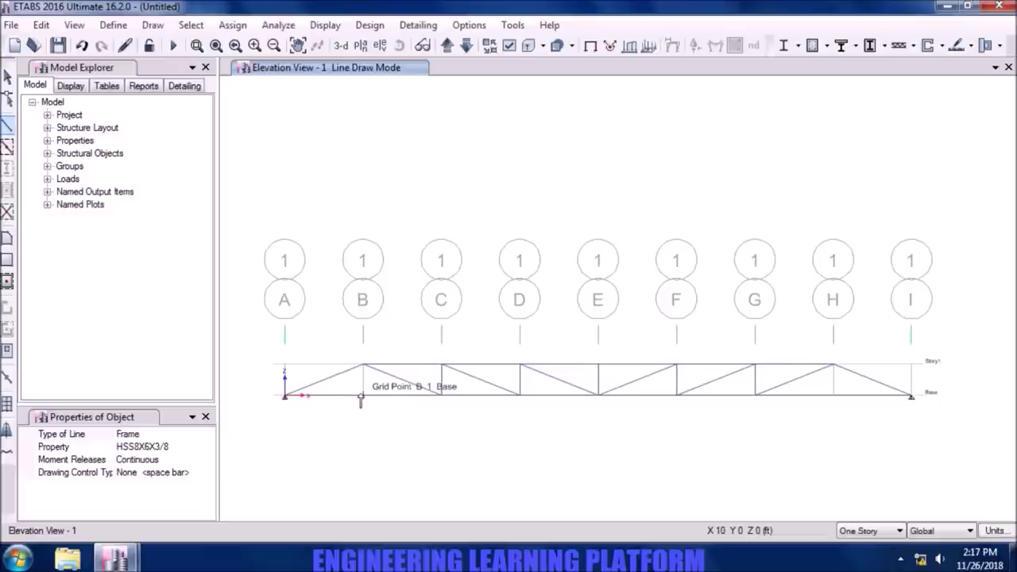
# Draw the vertical member at grid B from Base up to Story1
pyautogui.click(364, 395)
pyautogui.click(363, 364)
pyautogui.rightClick(371, 384)
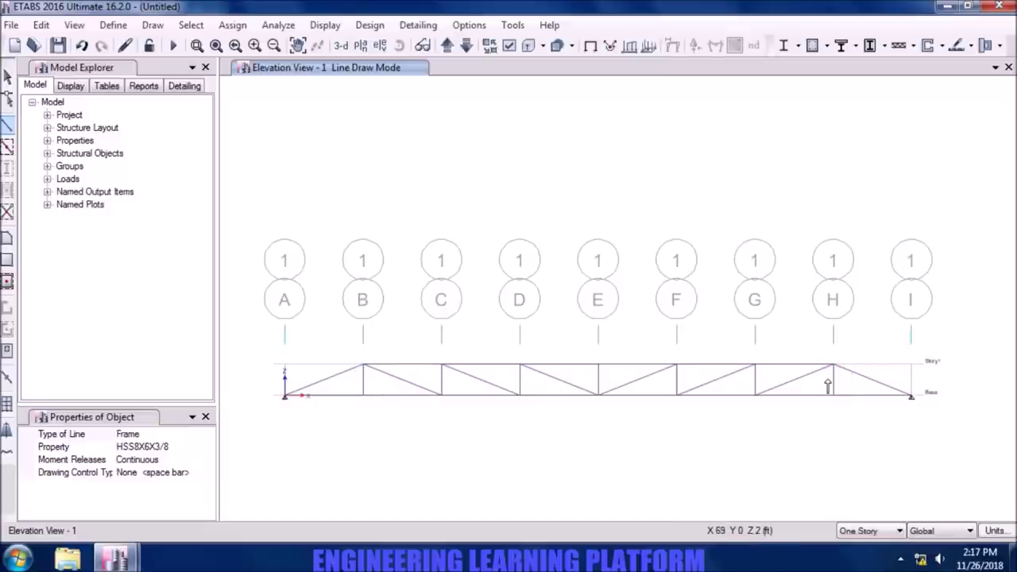
pyautogui.press('Escape')
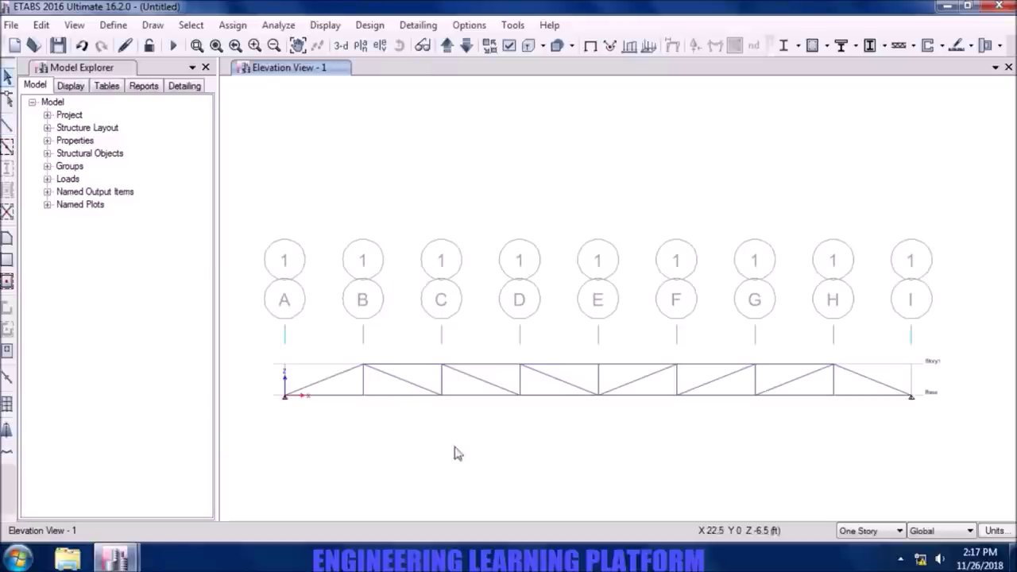
# Restrain the grid A base joint in Z translation only
pyautogui.moveTo(292, 423); pyautogui.dragTo(270, 395)
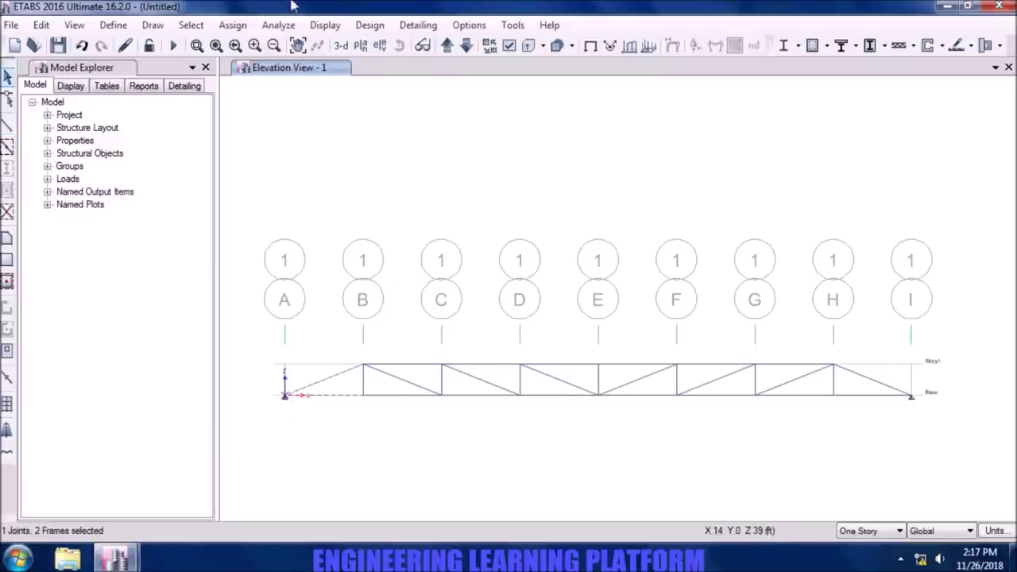
pyautogui.click(233, 24)
pyautogui.click(441, 46)
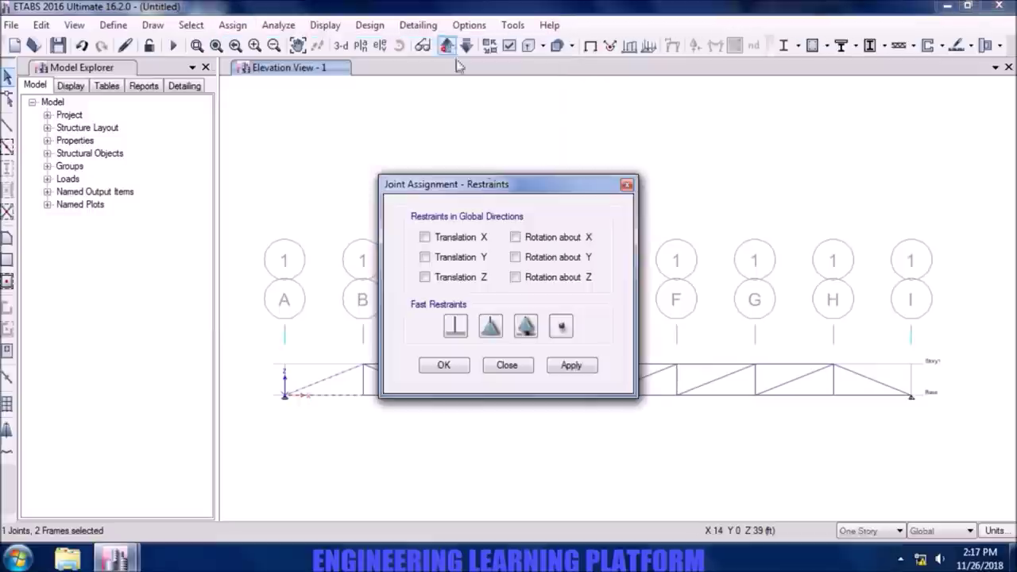
pyautogui.click(565, 367)
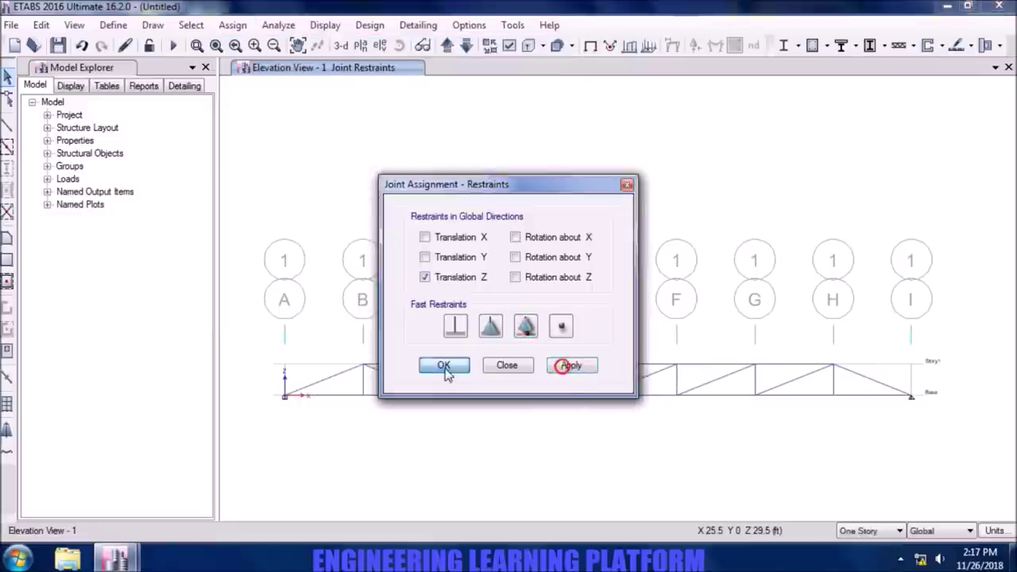
pyautogui.click(445, 367)
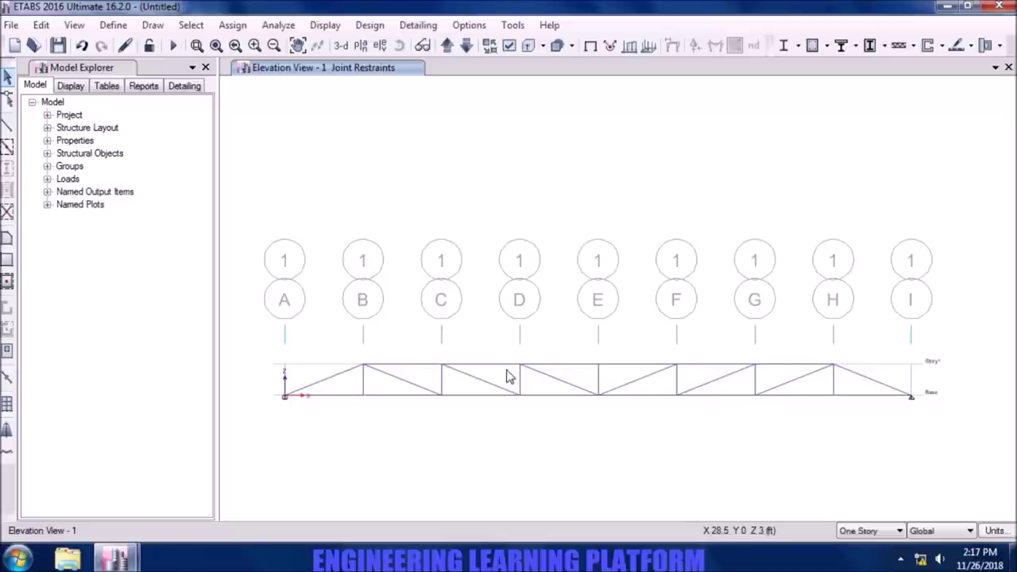
# Close the Model Explorer and enlarge the truss to fill the view
pyautogui.click(206, 67)
pyautogui.scroll(1, 373, 424)
pyautogui.moveTo(373, 424); pyautogui.dragTo(424, 412, button='middle')
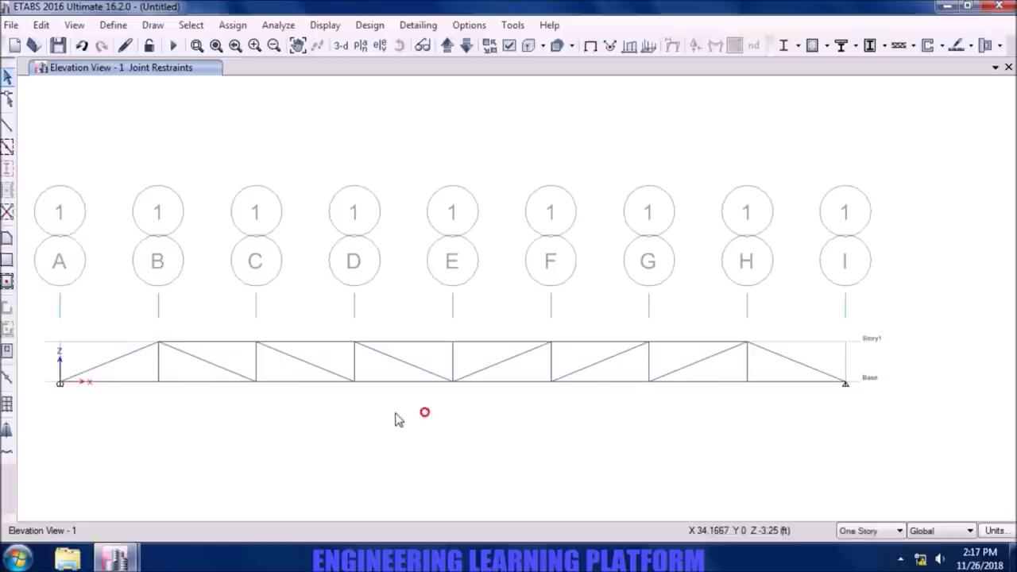
pyautogui.moveTo(161, 125); pyautogui.dragTo(236, 138, button='middle')
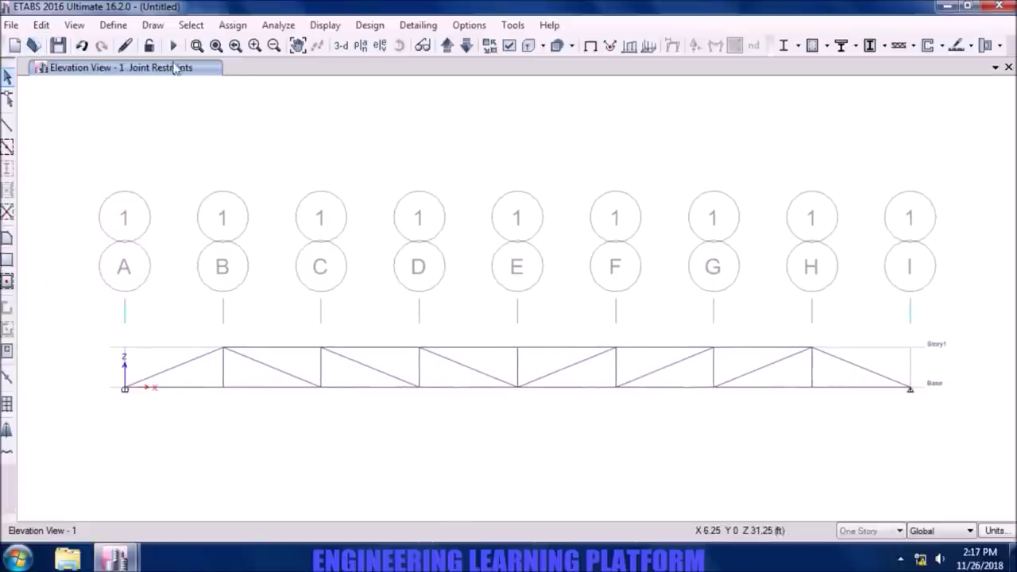
pyautogui.click(113, 24)
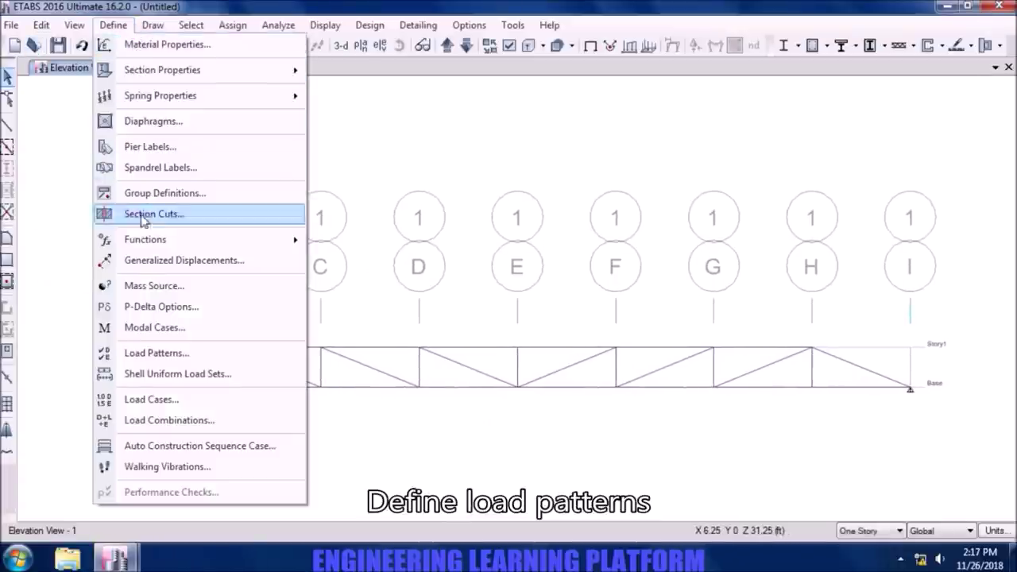
# Add load pattern SDL of type Super Dead with self-weight multiplier 0, next to Dead and Live
pyautogui.click(170, 361)
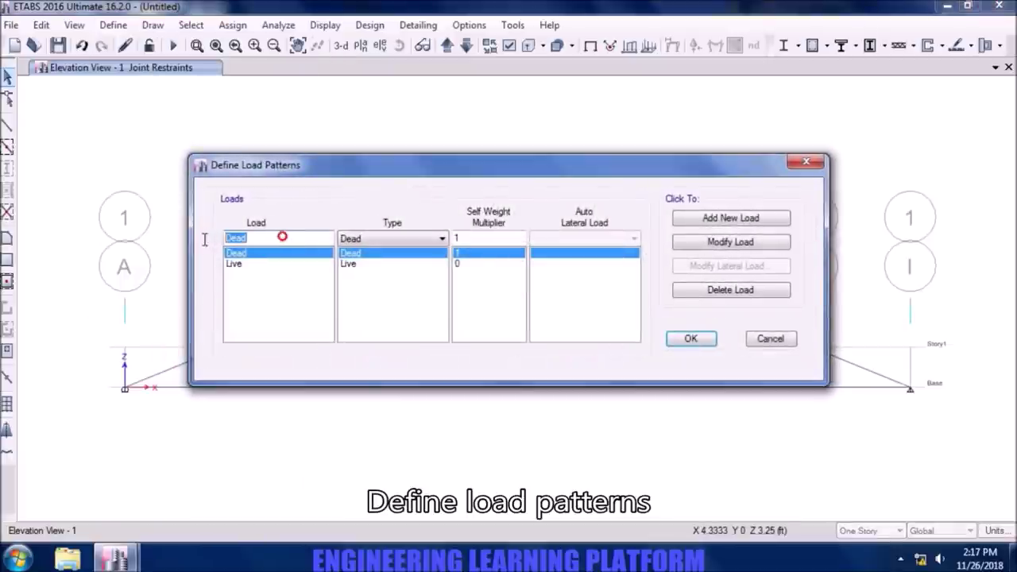
pyautogui.write('SD')
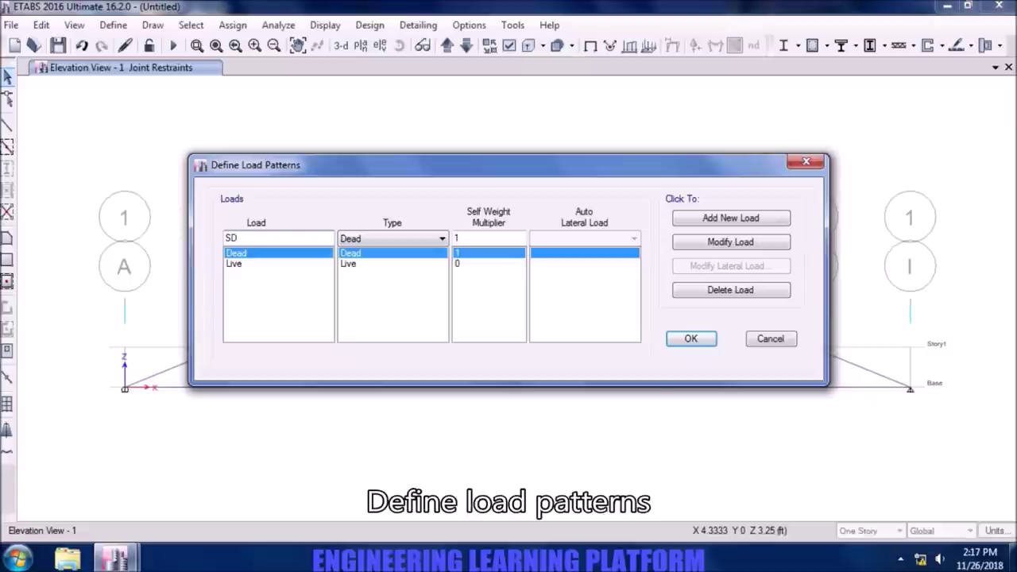
pyautogui.click(405, 243)
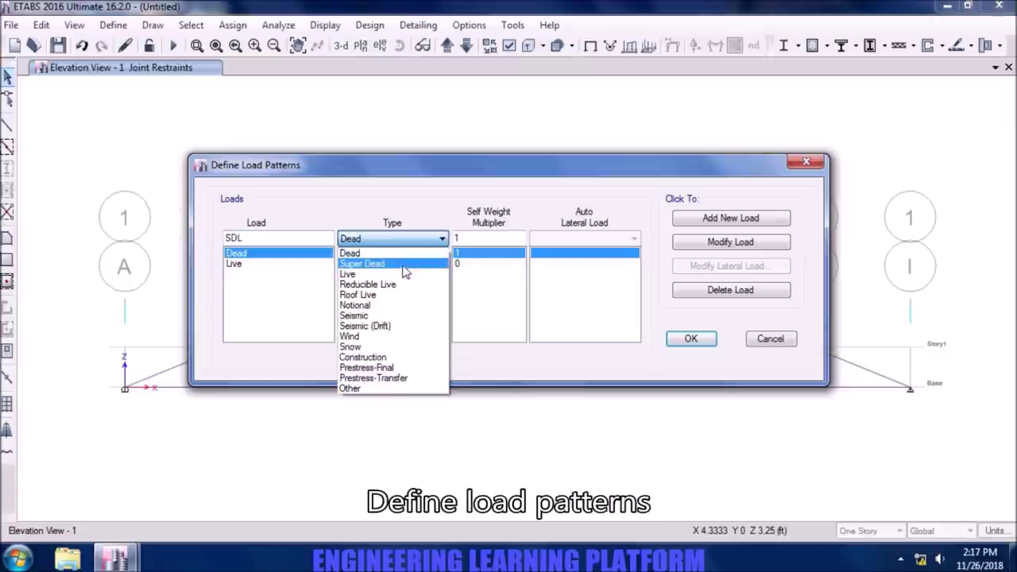
pyautogui.click(406, 265)
pyautogui.click(706, 216)
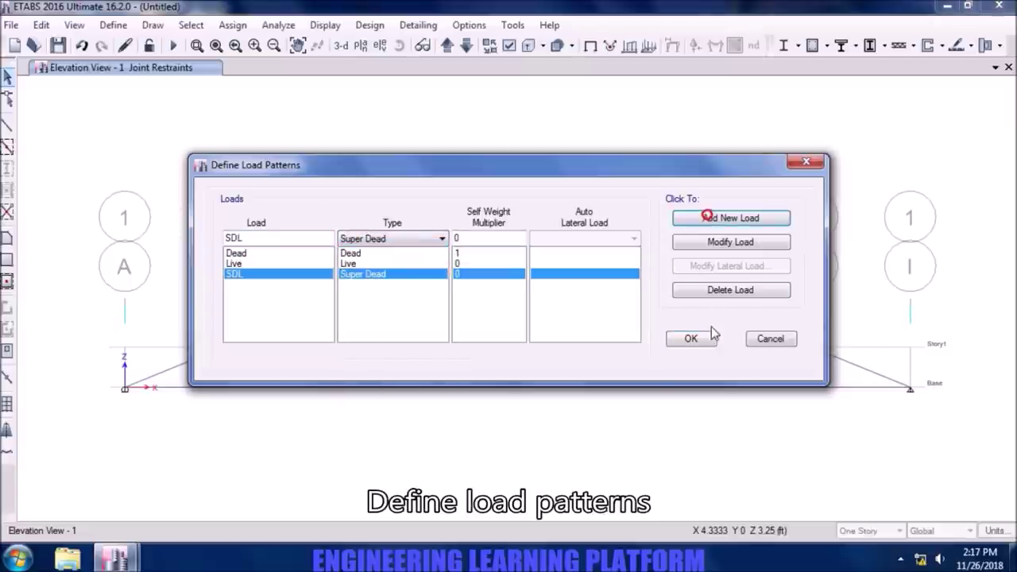
pyautogui.click(706, 340)
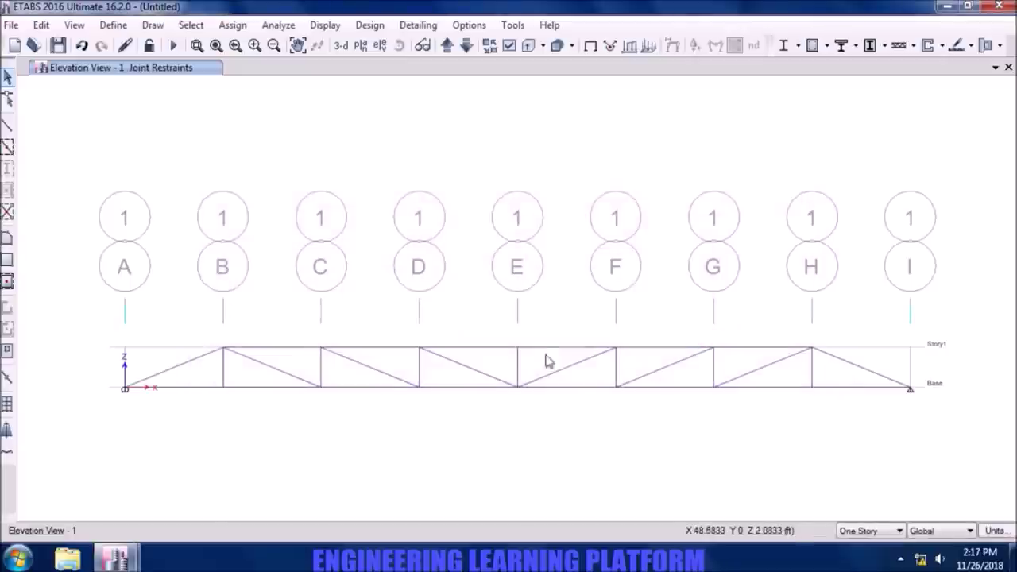
# Select the seven top-chord joints at grids B through H
pyautogui.click(223, 347)
pyautogui.click(321, 347)
pyautogui.click(422, 347)
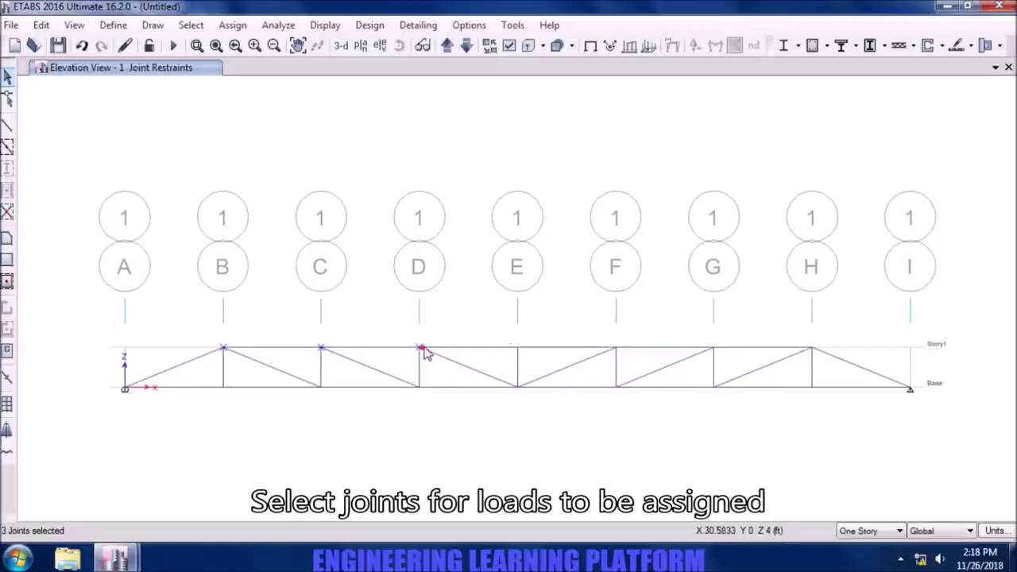
pyautogui.click(517, 347)
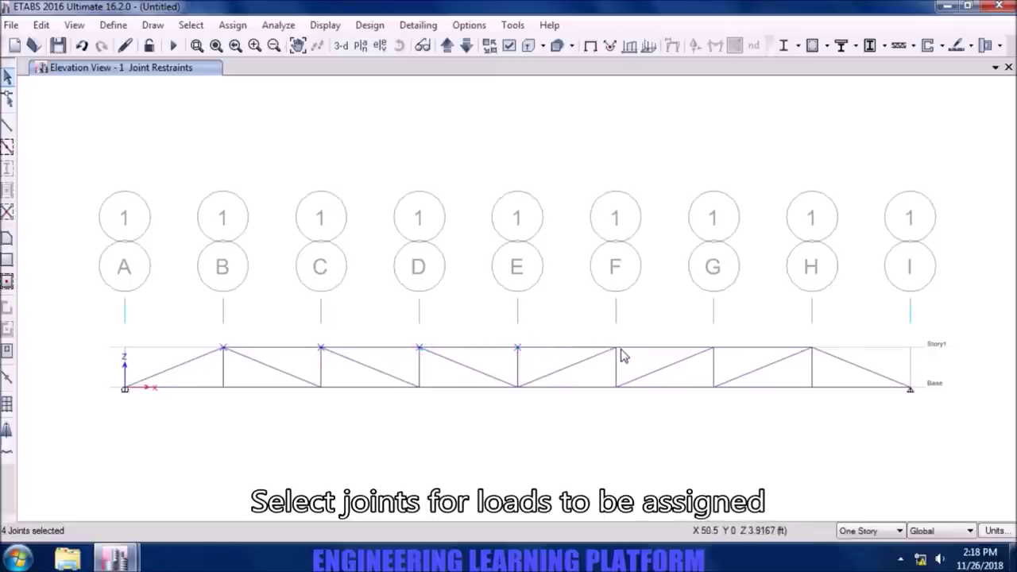
pyautogui.click(617, 348)
pyautogui.click(714, 348)
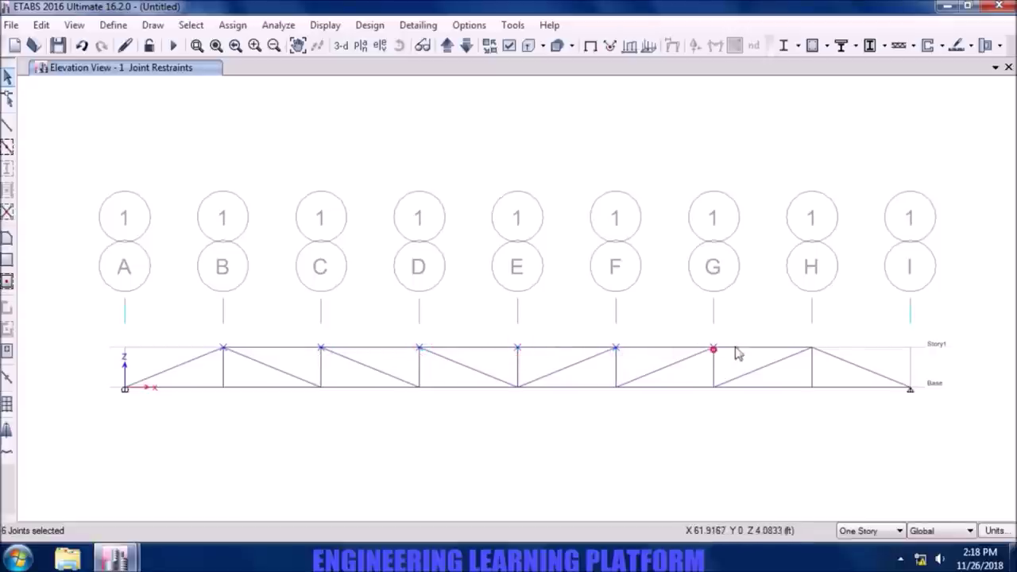
pyautogui.click(811, 350)
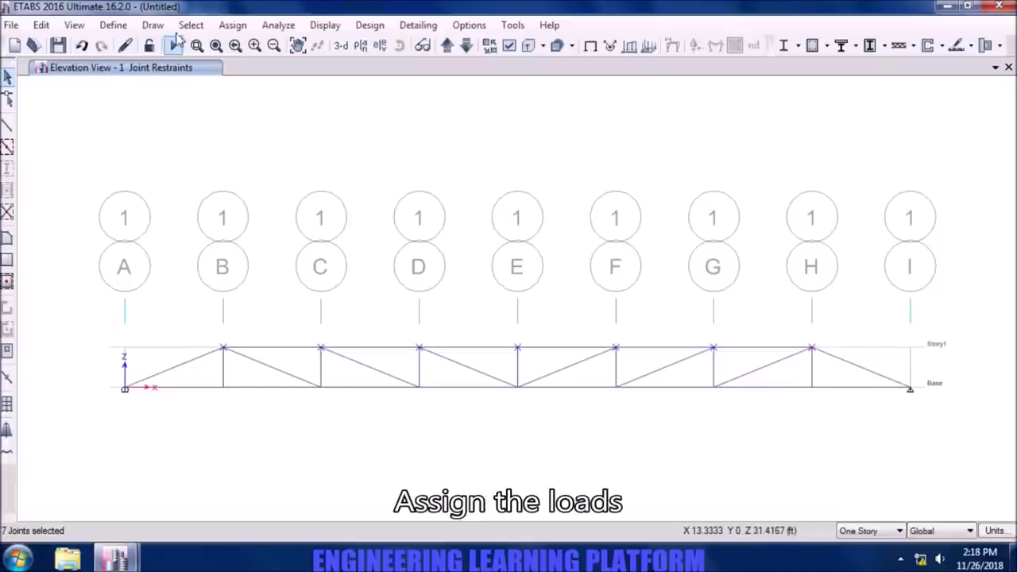
# Assign them a -5 kip Global Z point load under the Live pattern
pyautogui.click(233, 26)
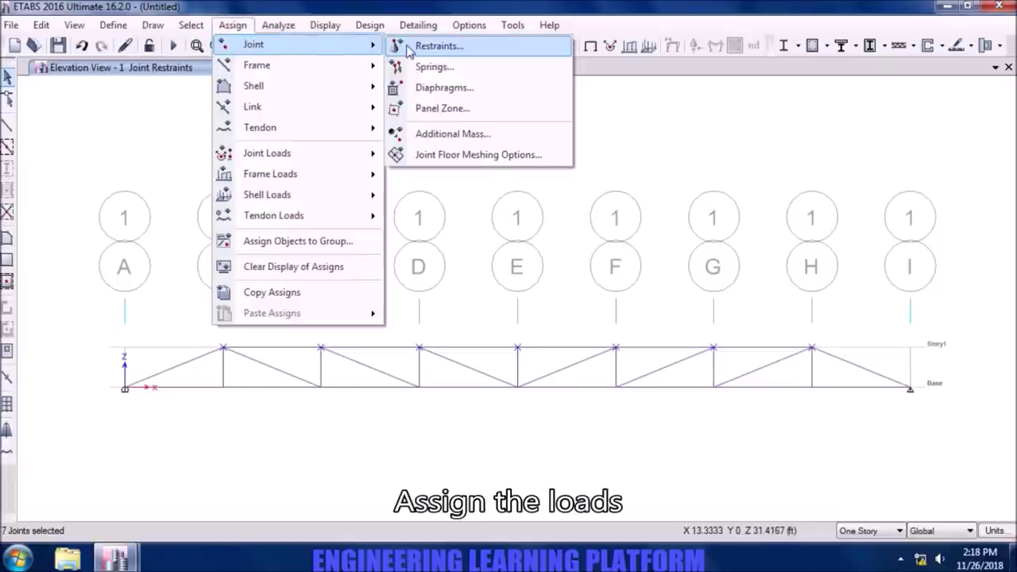
pyautogui.moveTo(267, 153)
pyautogui.click(429, 158)
pyautogui.click(523, 171)
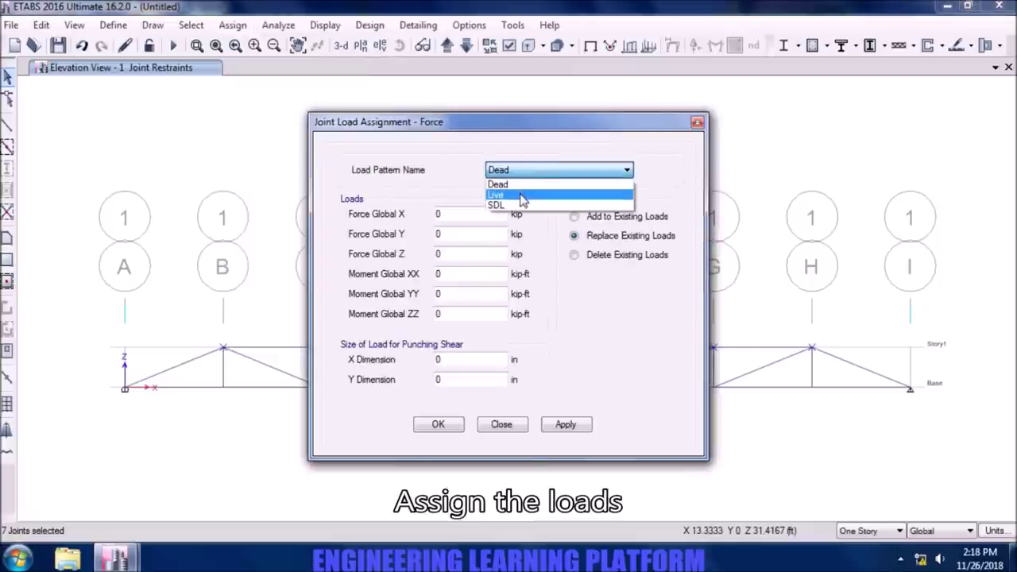
pyautogui.click(520, 195)
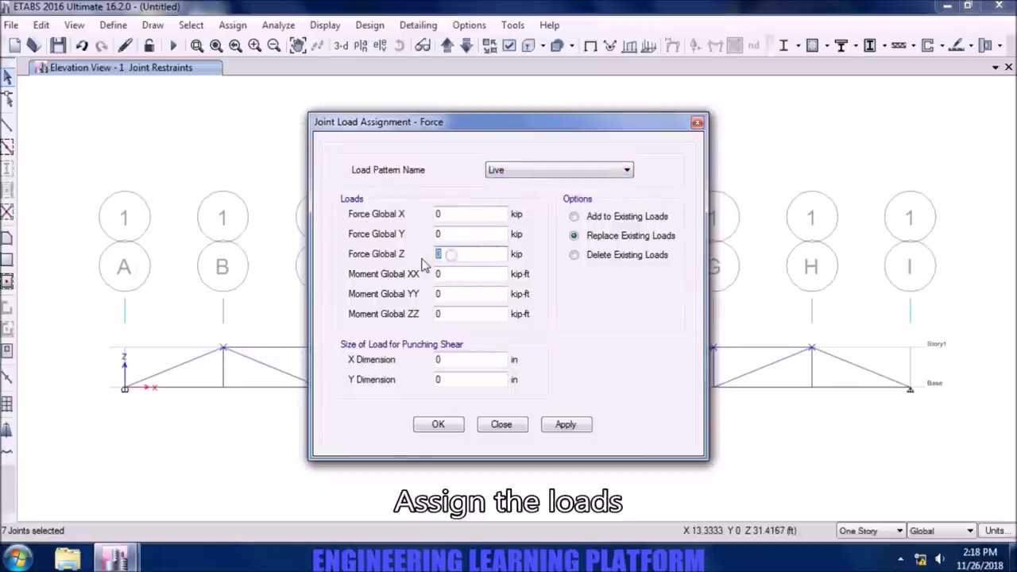
pyautogui.click(470, 254)
pyautogui.write('-5')
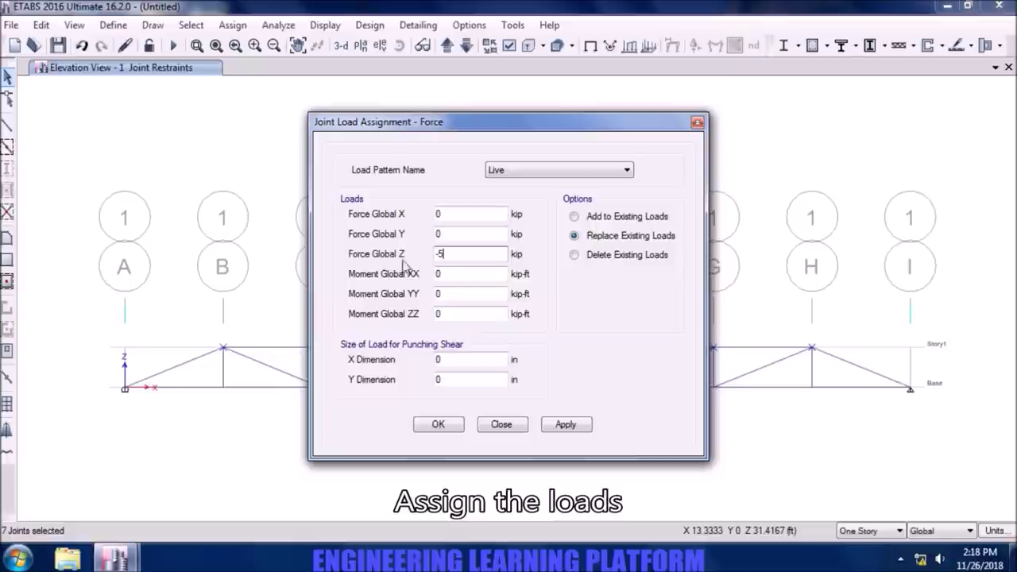
pyautogui.click(555, 426)
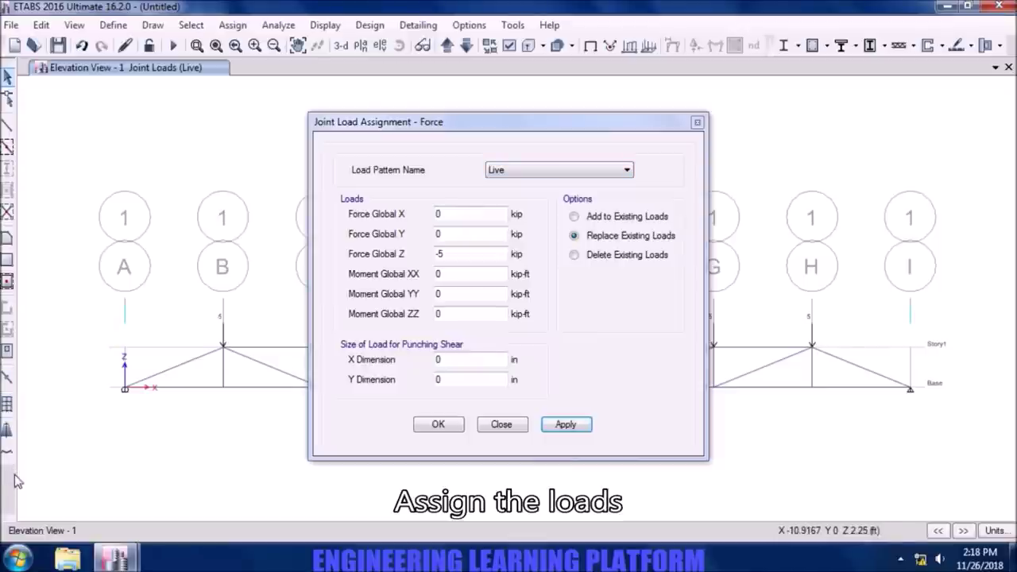
pyautogui.click(697, 124)
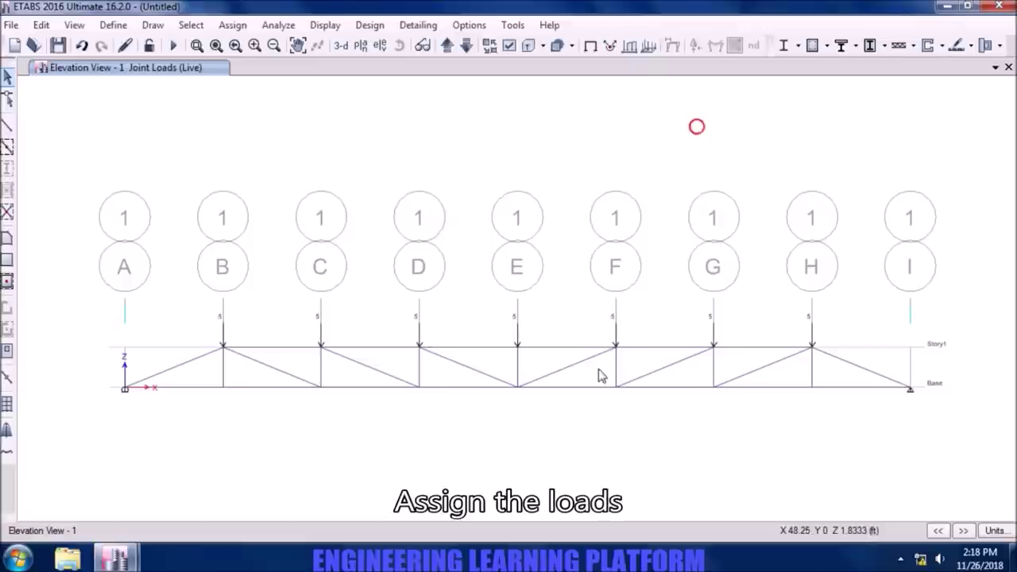
# Reselect the top-chord joints from grid B to grid H
pyautogui.click(223, 348)
pyautogui.click(321, 348)
pyautogui.click(420, 347)
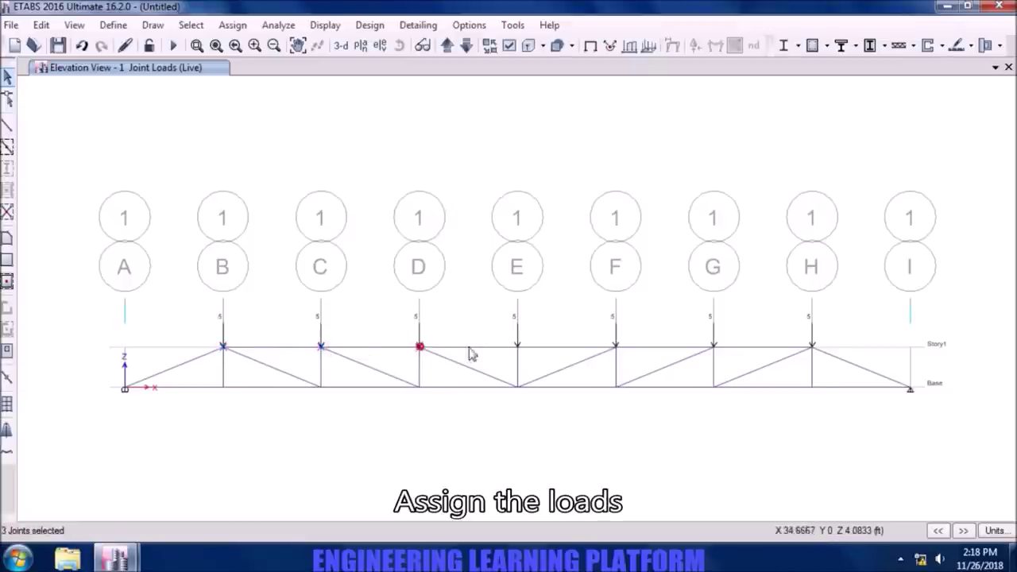
pyautogui.click(517, 348)
pyautogui.click(615, 348)
pyautogui.click(716, 350)
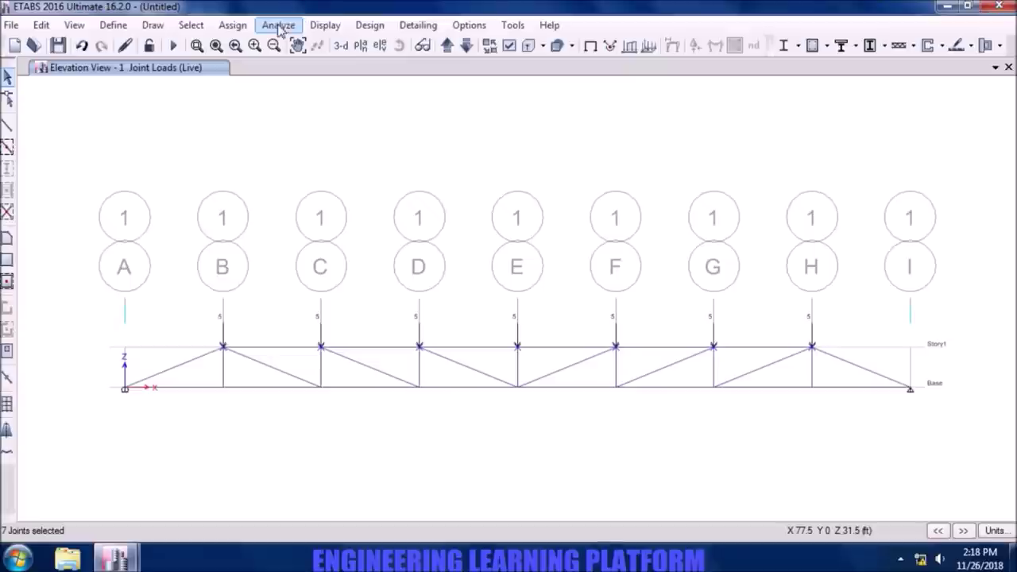
# Assign them a -7 kip Global Z SDL point load, then inspect joint B's assigned loads
pyautogui.click(246, 25)
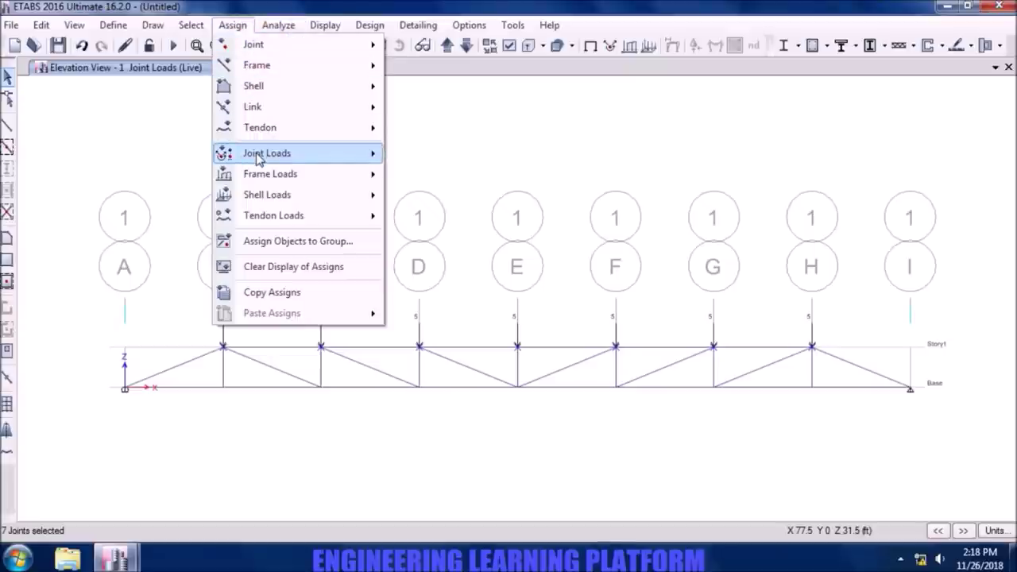
pyautogui.moveTo(267, 153)
pyautogui.click(416, 156)
pyautogui.click(570, 171)
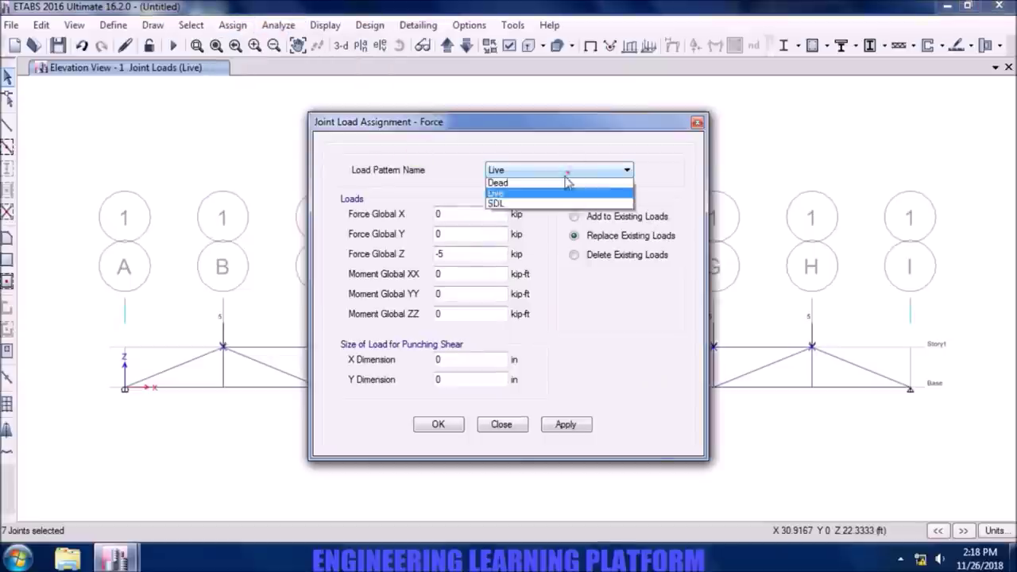
pyautogui.click(546, 202)
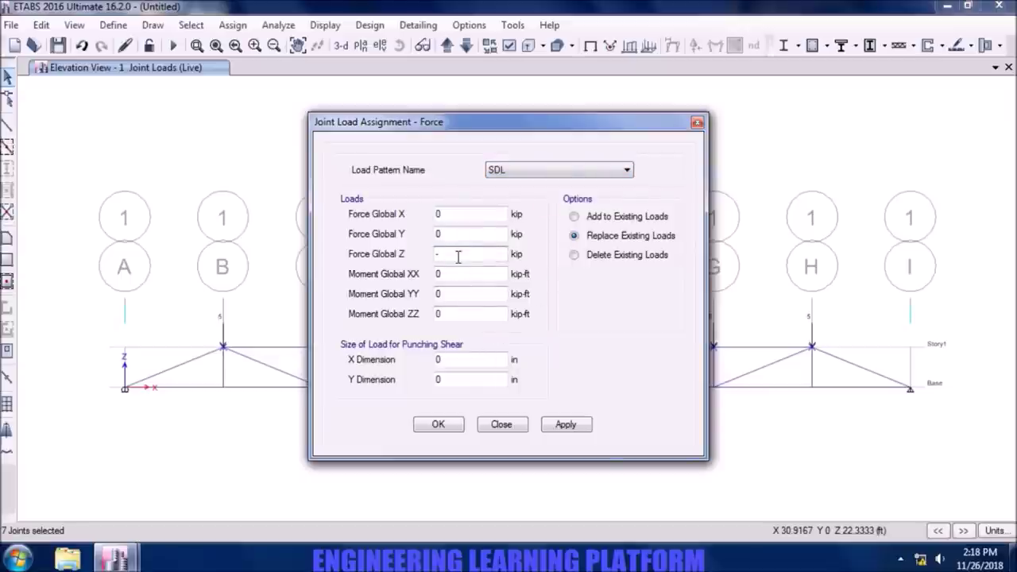
pyautogui.write('-')
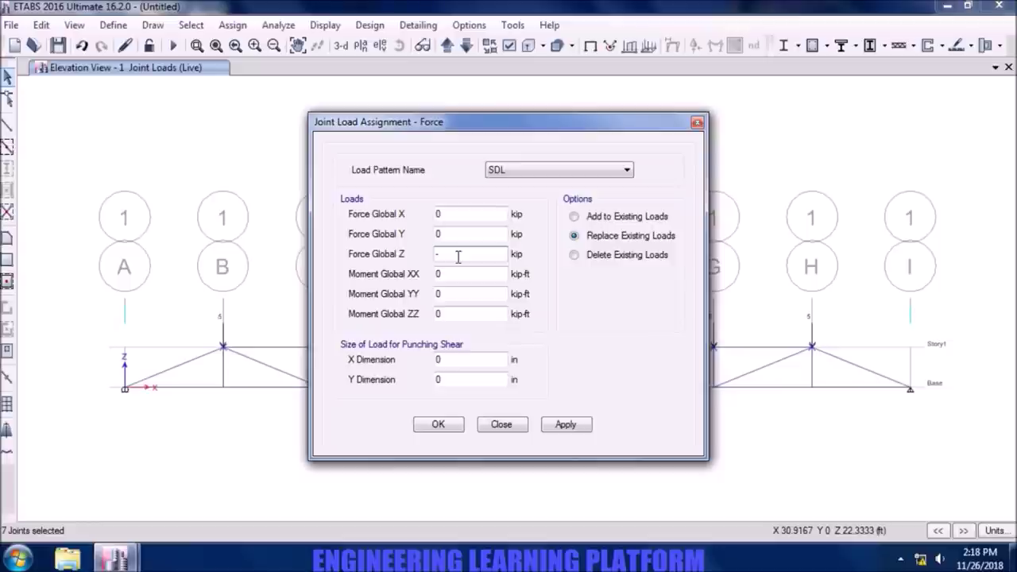
pyautogui.click(566, 426)
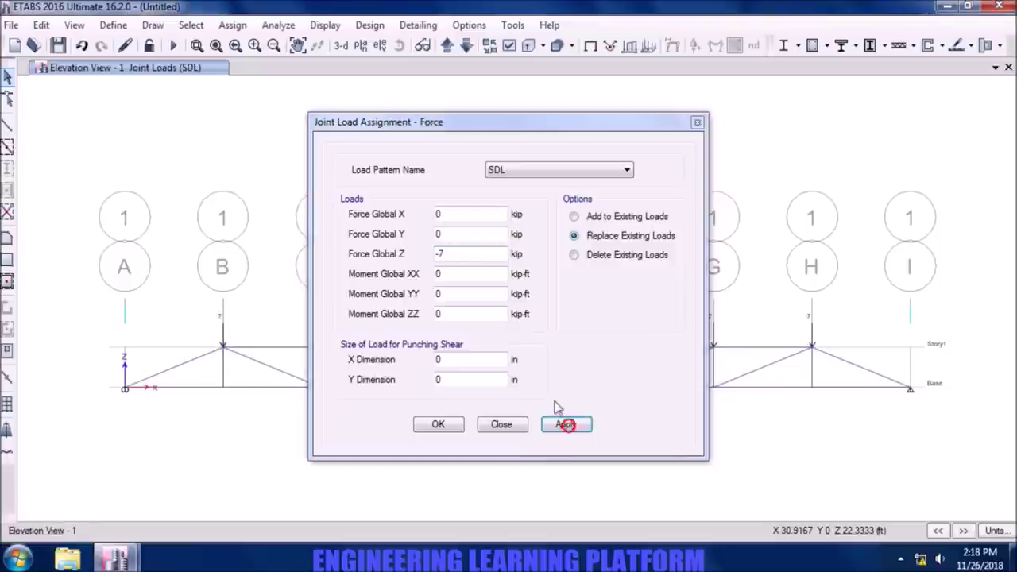
pyautogui.click(427, 430)
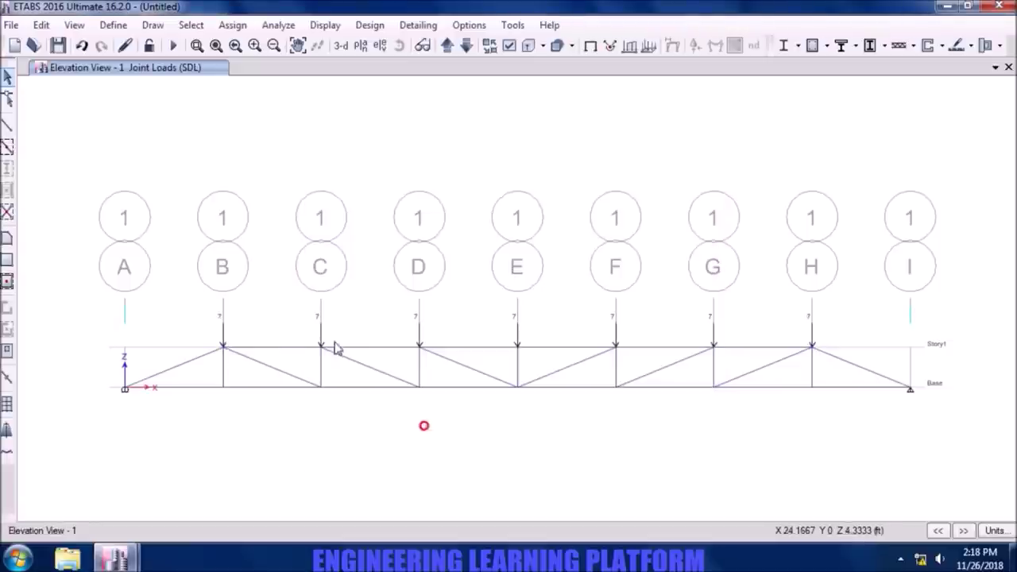
pyautogui.click(226, 349)
pyautogui.rightClick(226, 351)
pyautogui.click(514, 136)
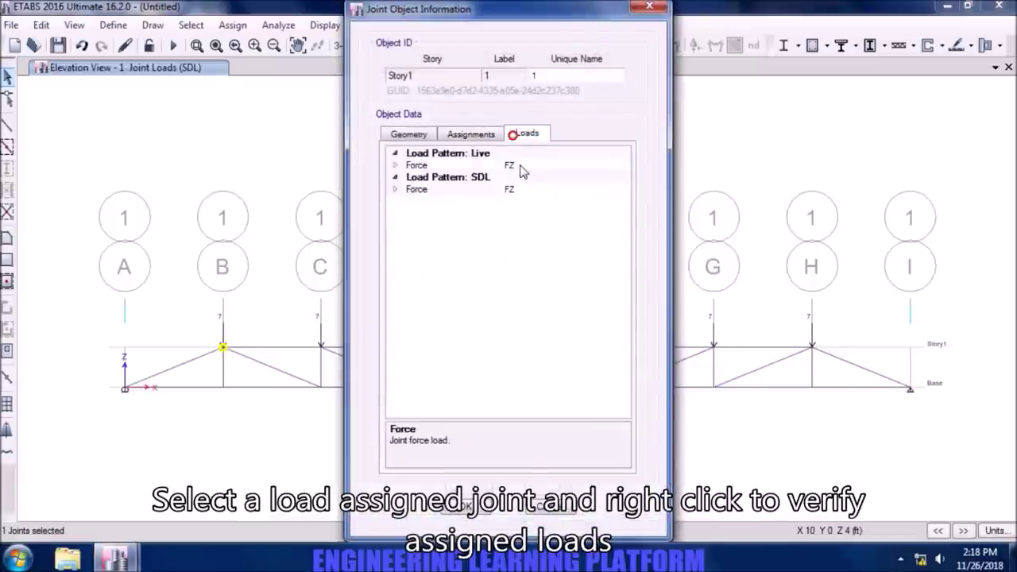
pyautogui.click(395, 165)
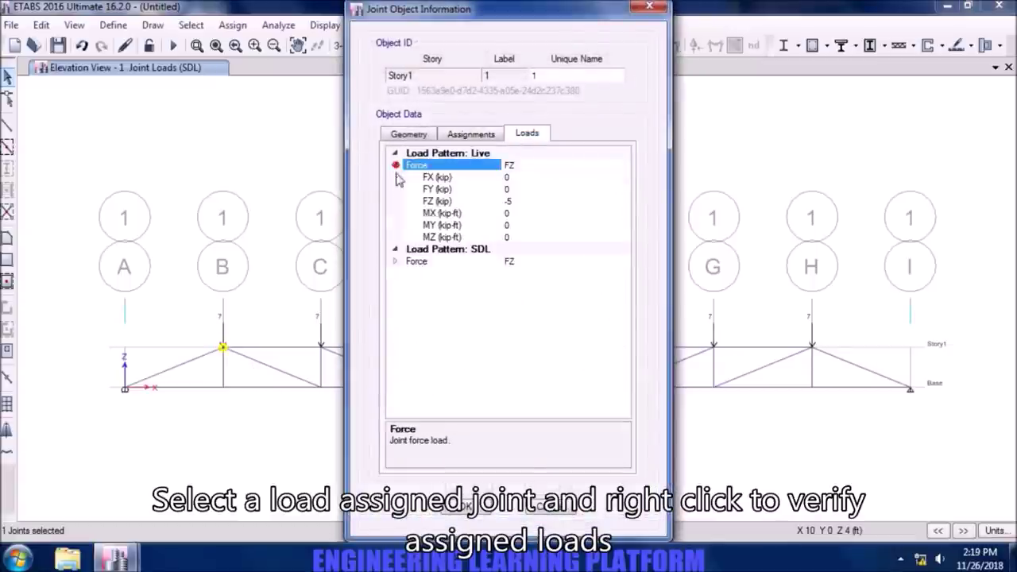
pyautogui.click(394, 262)
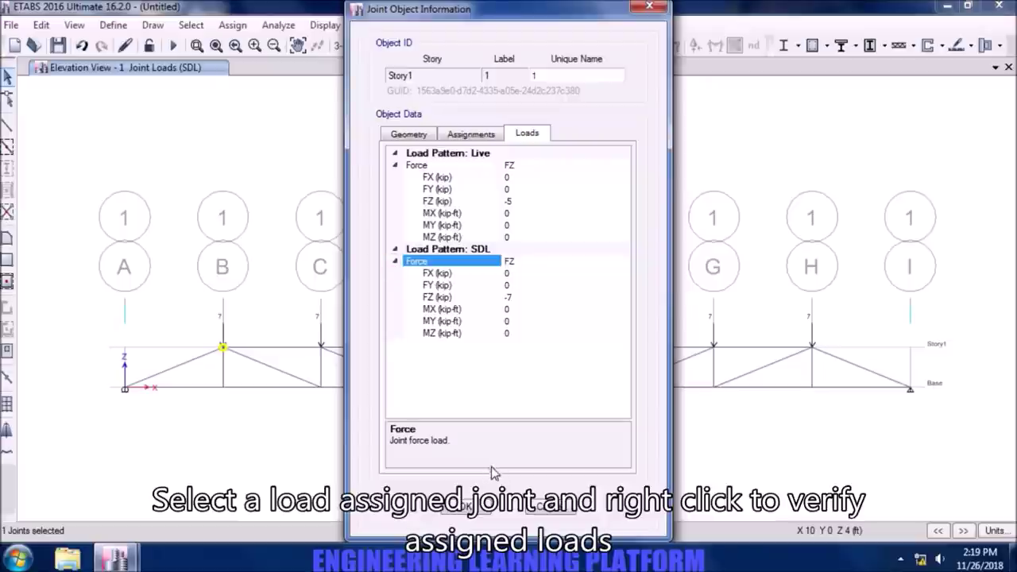
pyautogui.click(474, 509)
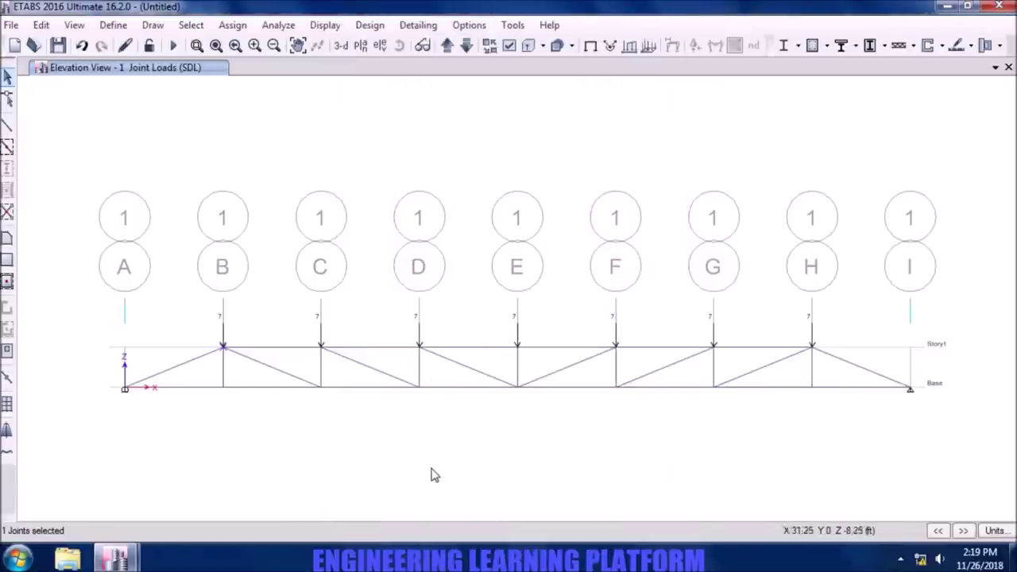
pyautogui.moveTo(559, 419); pyautogui.dragTo(561, 399, button='middle')
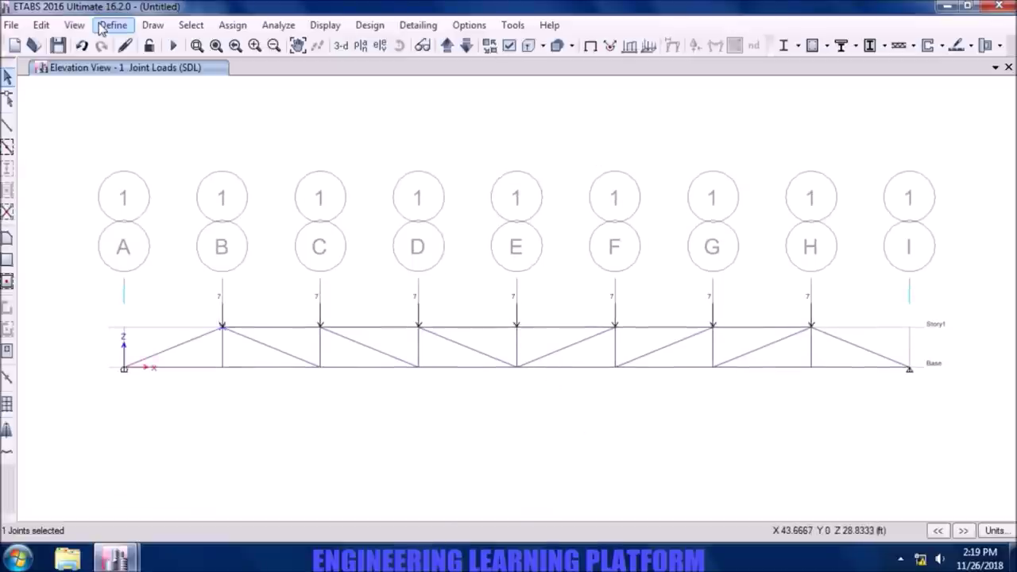
# Review the design code in the steel frame design preferences and accept them
pyautogui.click(369, 24)
pyautogui.moveTo(421, 45)
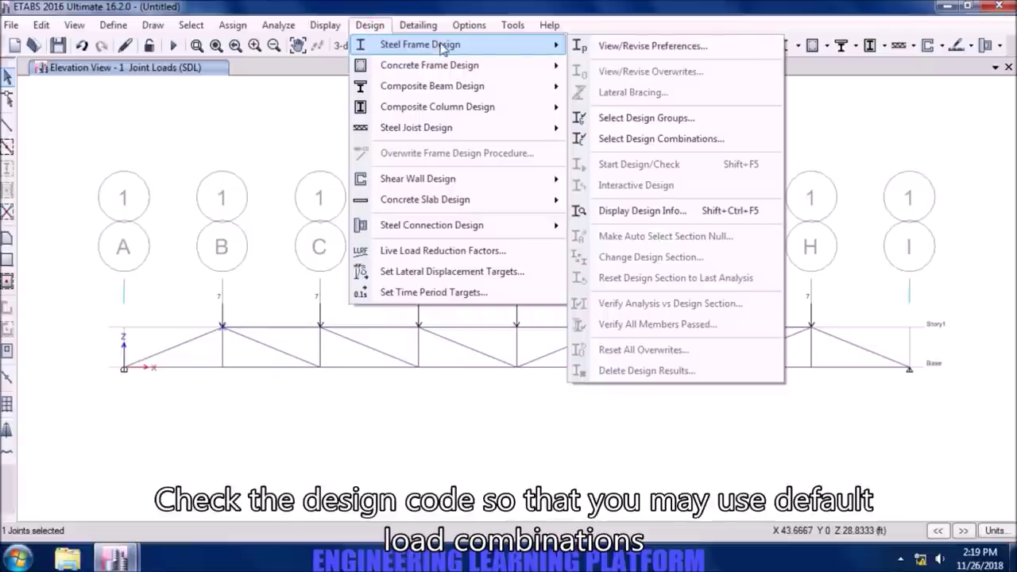
pyautogui.click(648, 48)
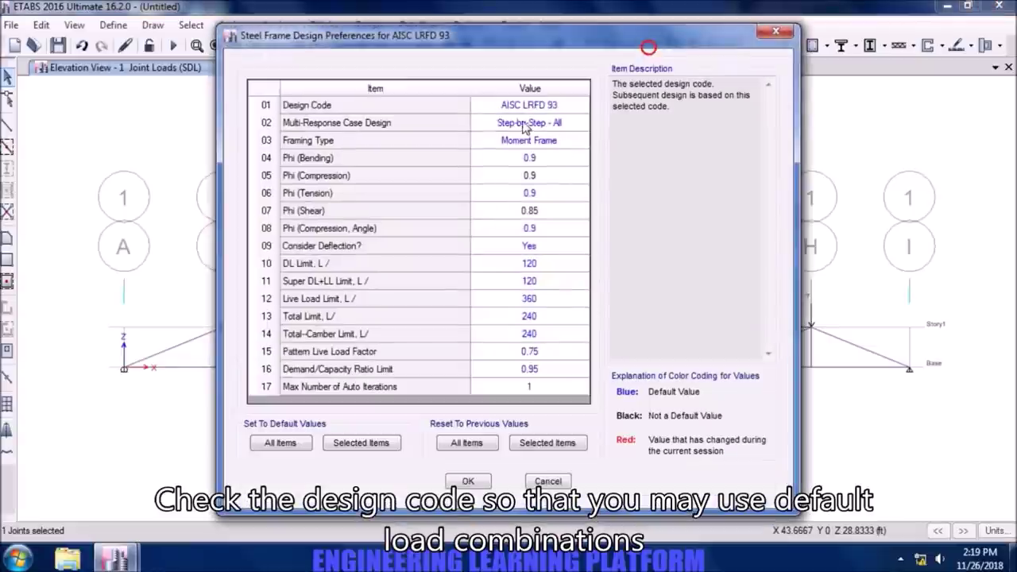
pyautogui.click(557, 107)
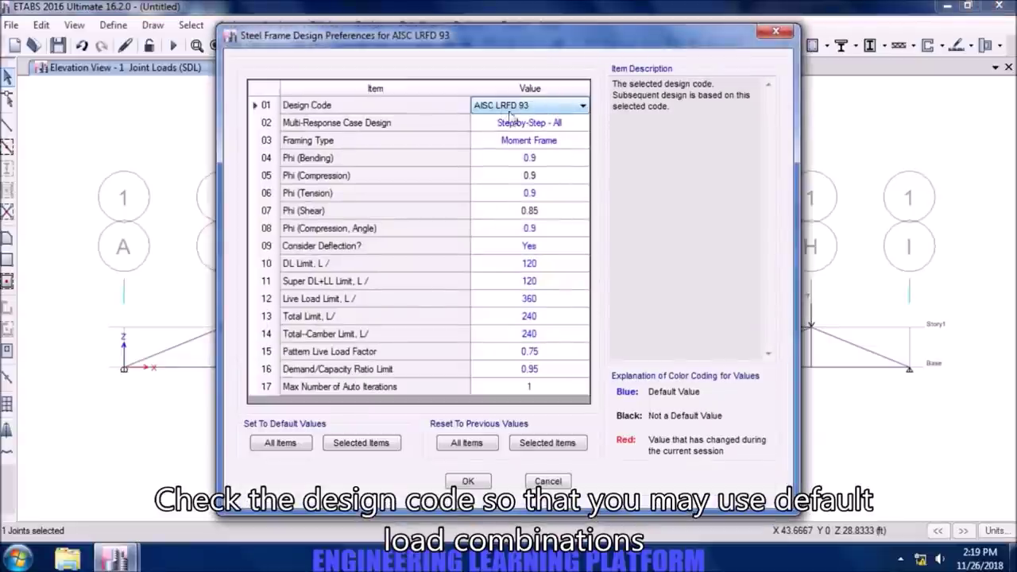
pyautogui.click(468, 482)
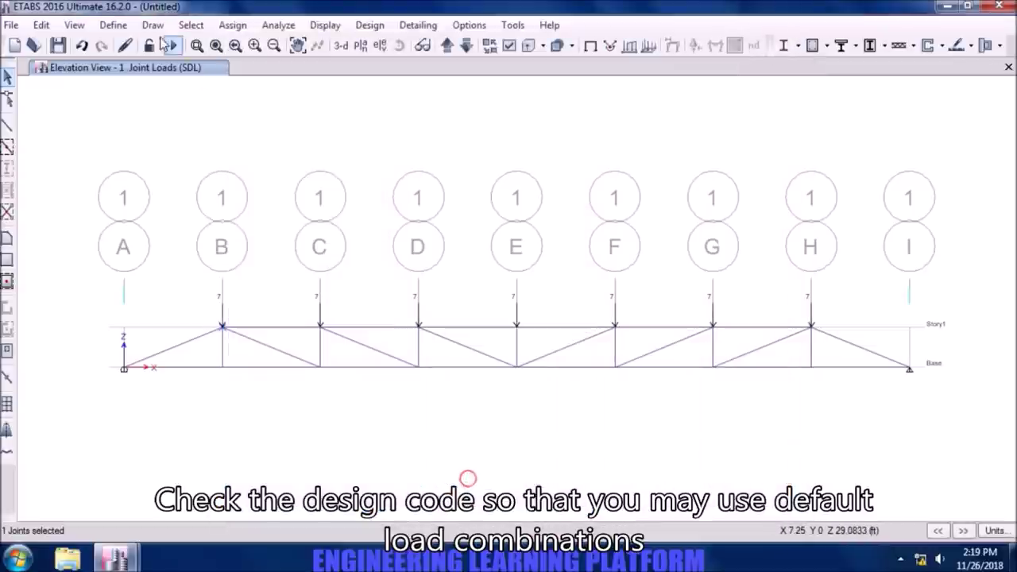
# Add the default design combinations for Steel Frame Design in Load Combinations
pyautogui.click(101, 25)
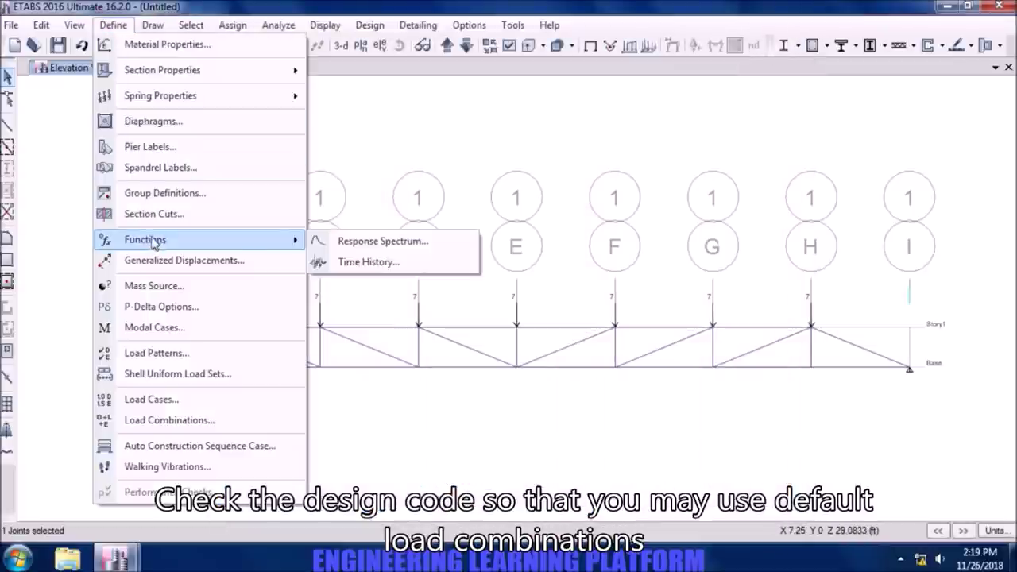
pyautogui.click(179, 421)
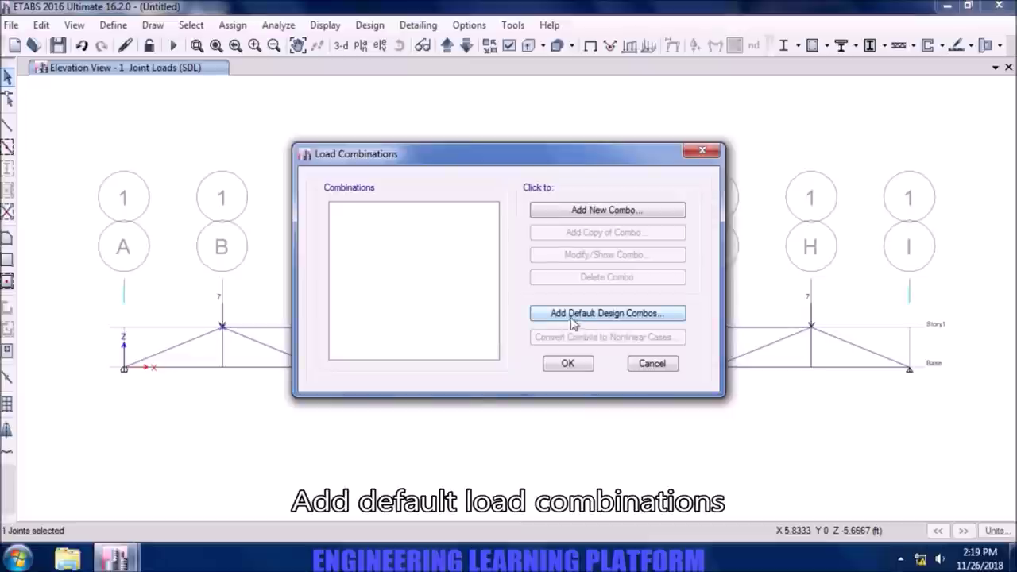
pyautogui.click(574, 313)
pyautogui.click(471, 214)
pyautogui.click(470, 356)
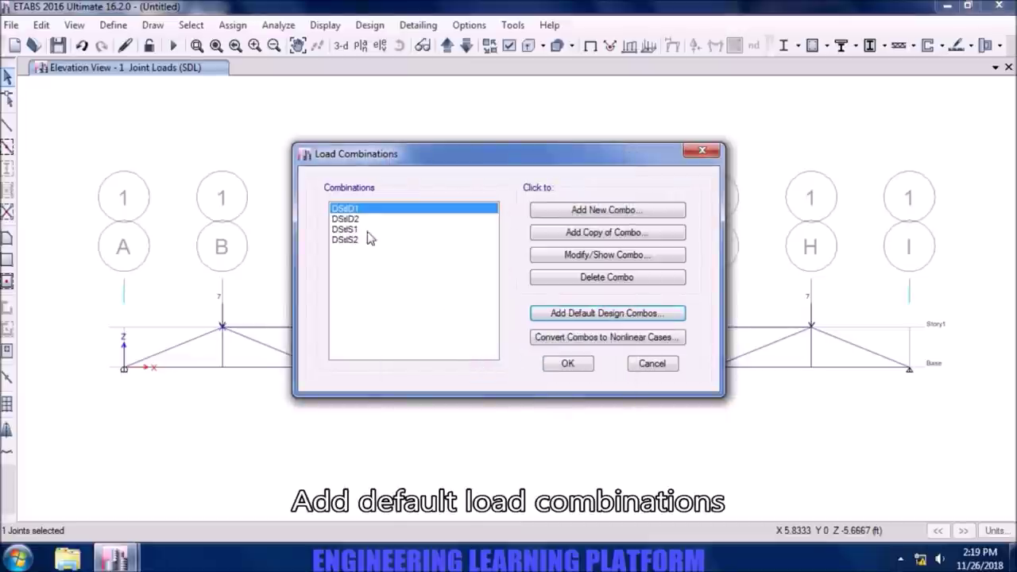
# Review the load factors of DStlD1, DStlD2, DStlS1 and DStlS2, then accept the combinations
pyautogui.click(592, 254)
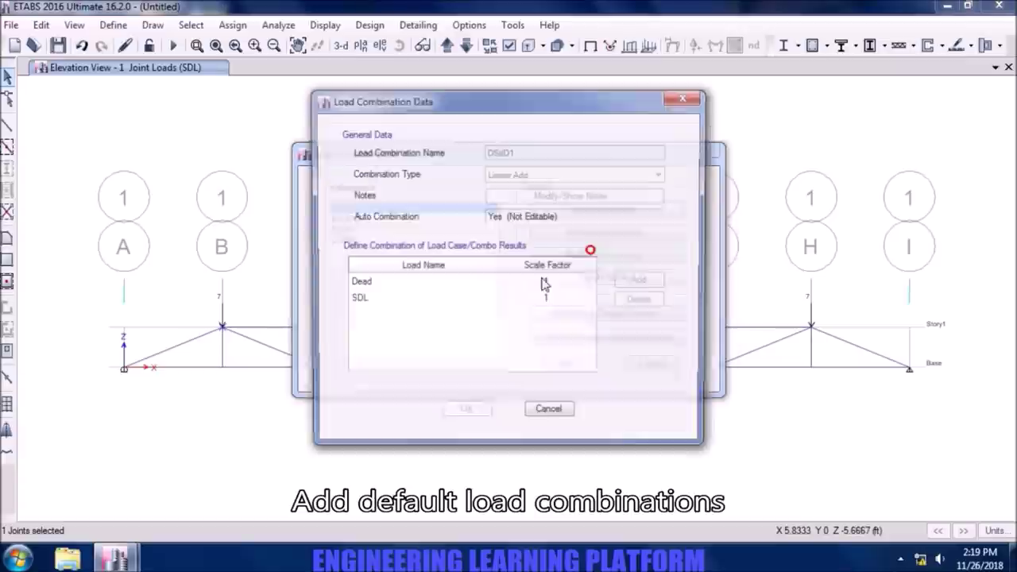
pyautogui.click(548, 415)
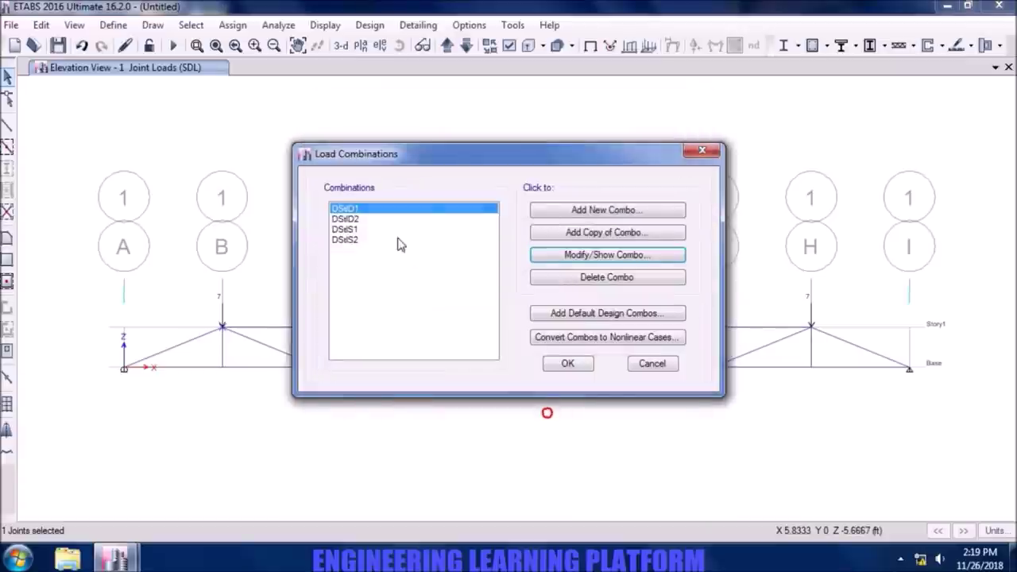
pyautogui.click(375, 219)
pyautogui.click(589, 255)
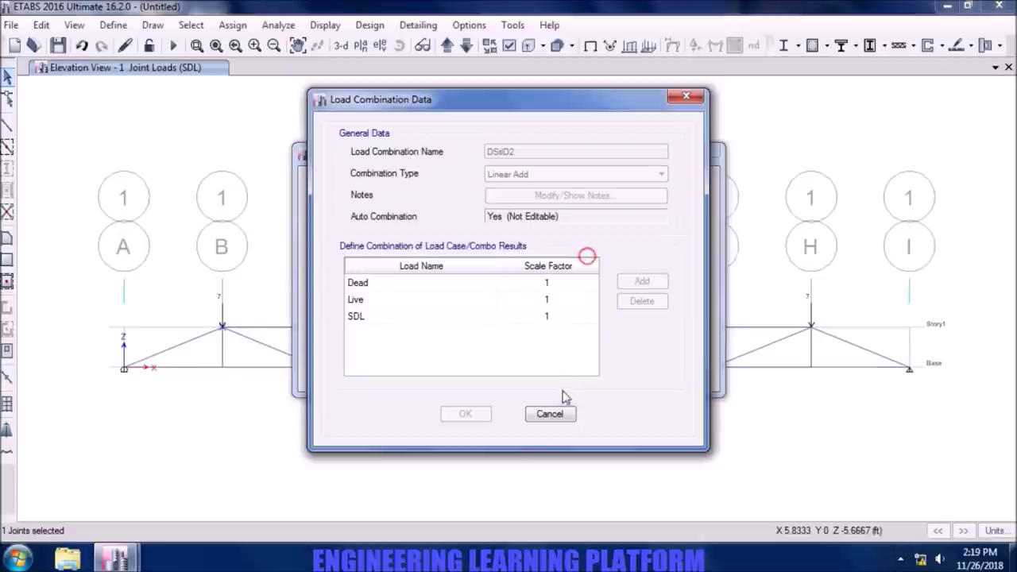
pyautogui.click(561, 415)
pyautogui.click(371, 229)
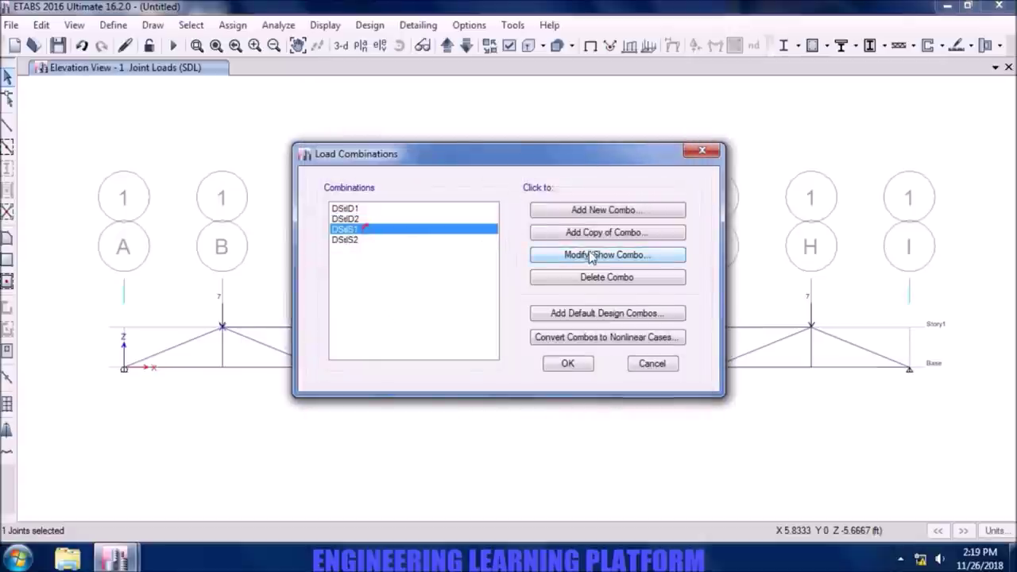
pyautogui.click(591, 254)
pyautogui.click(560, 416)
pyautogui.click(397, 240)
pyautogui.click(591, 255)
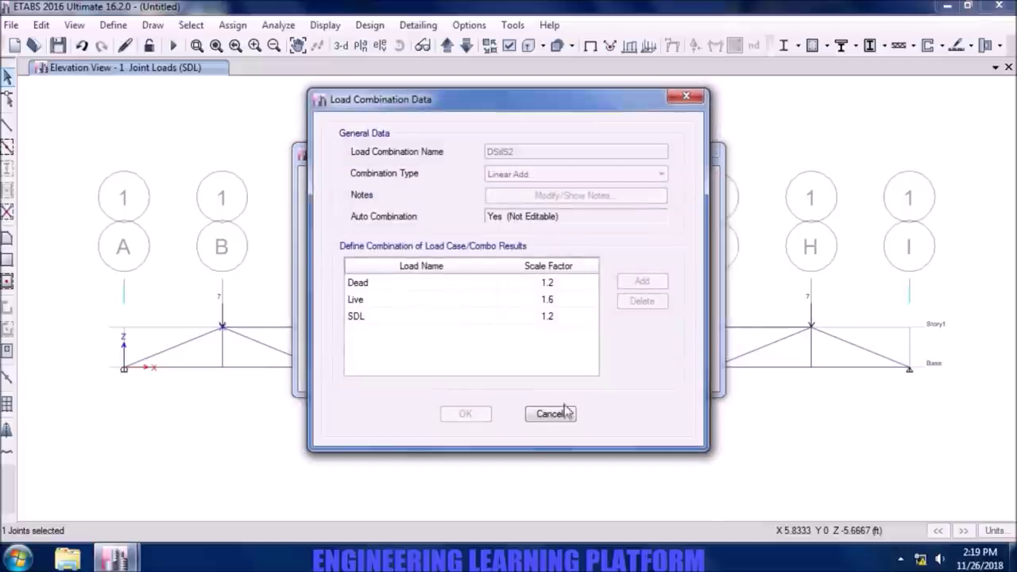
pyautogui.click(560, 422)
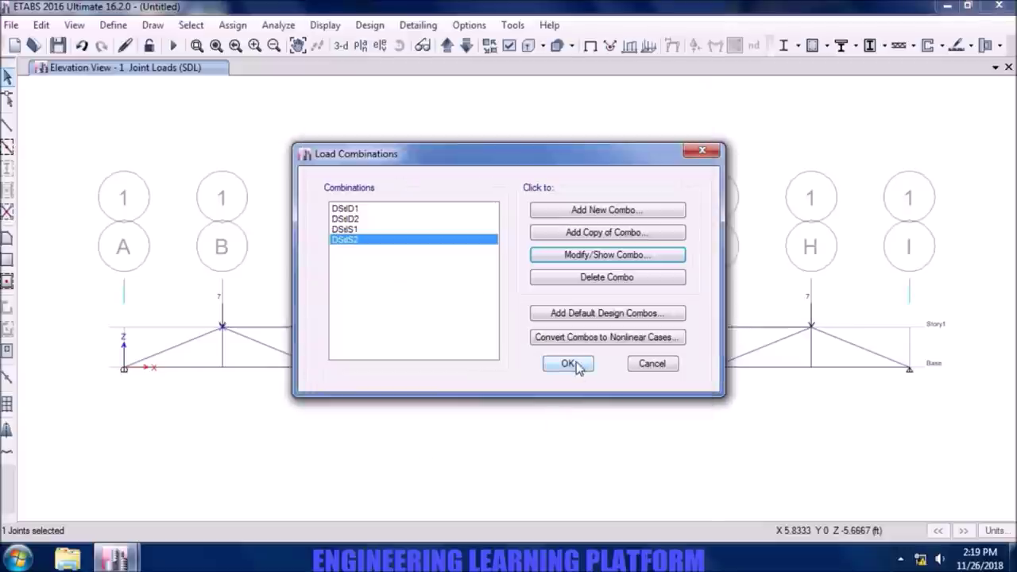
pyautogui.click(577, 362)
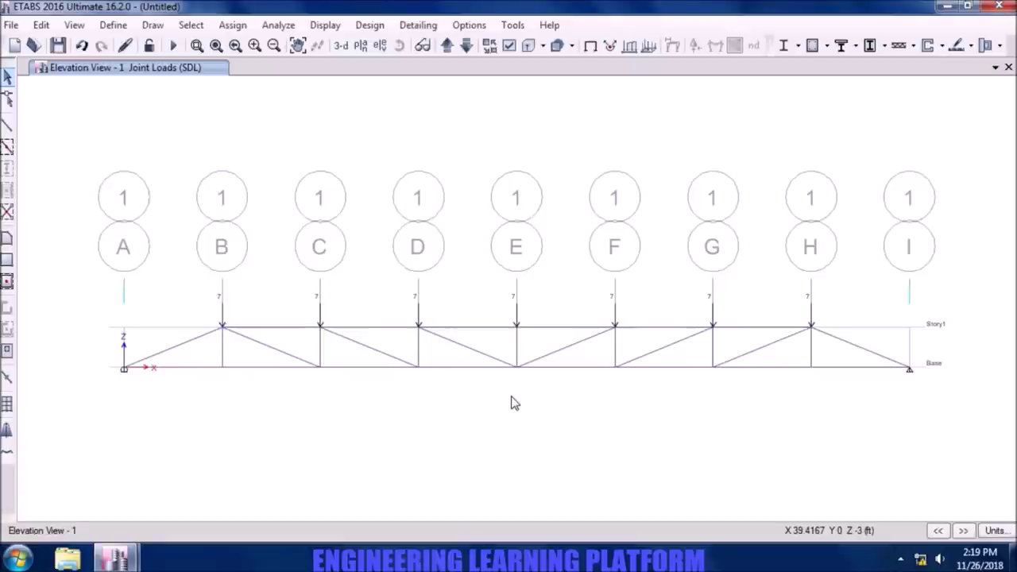
# Release Moment 22 and Moment 33 at start and end of all selected truss members
pyautogui.moveTo(863, 389); pyautogui.dragTo(194, 314)
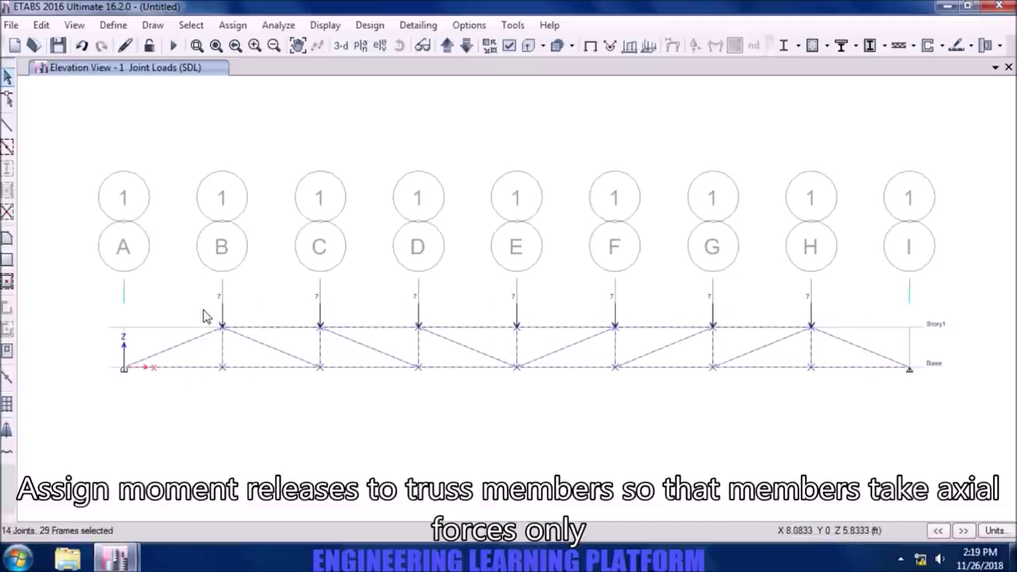
pyautogui.click(239, 32)
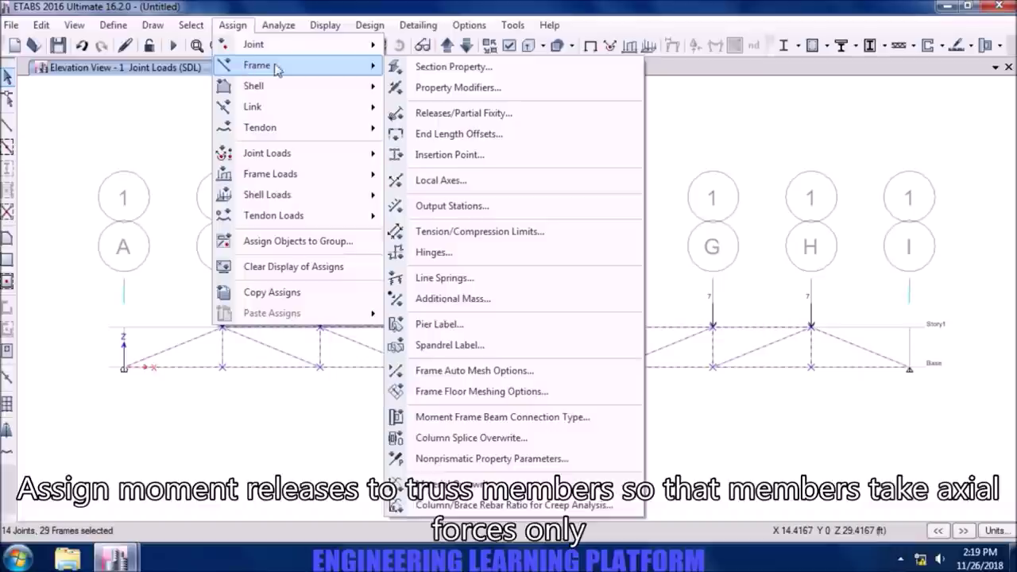
pyautogui.click(477, 113)
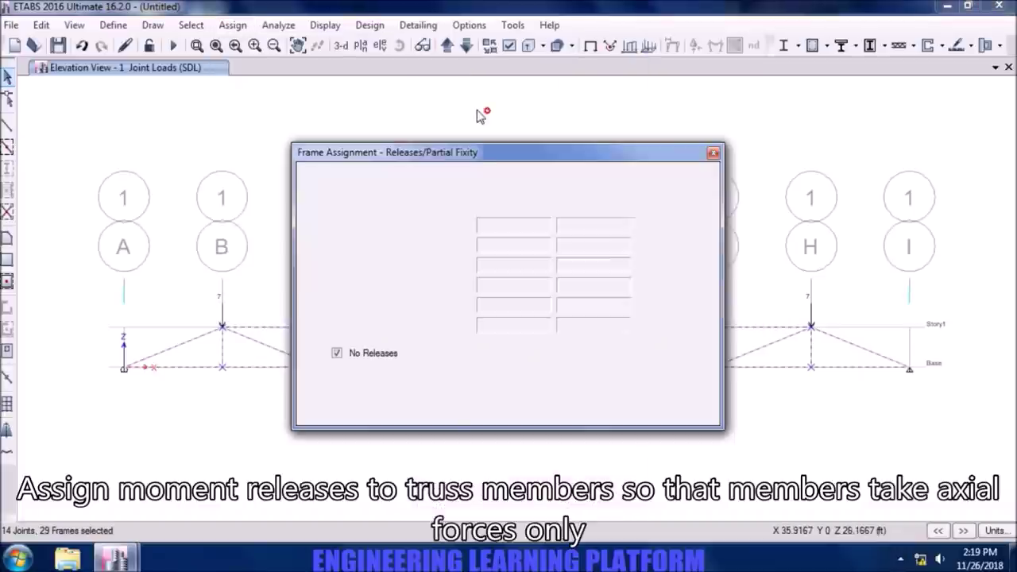
pyautogui.click(431, 306)
pyautogui.click(457, 306)
pyautogui.click(431, 326)
pyautogui.click(457, 325)
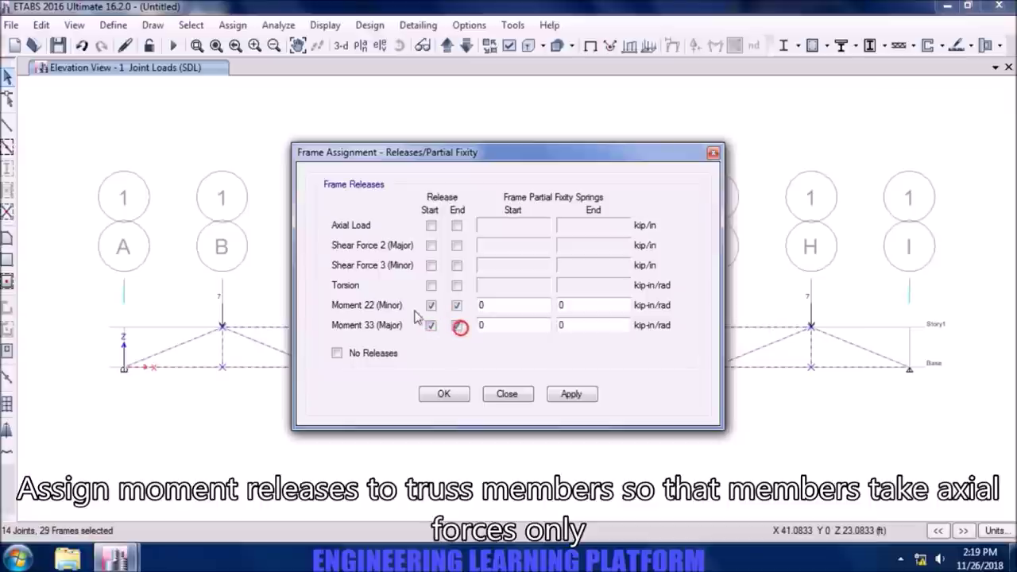
pyautogui.click(572, 395)
pyautogui.click(446, 394)
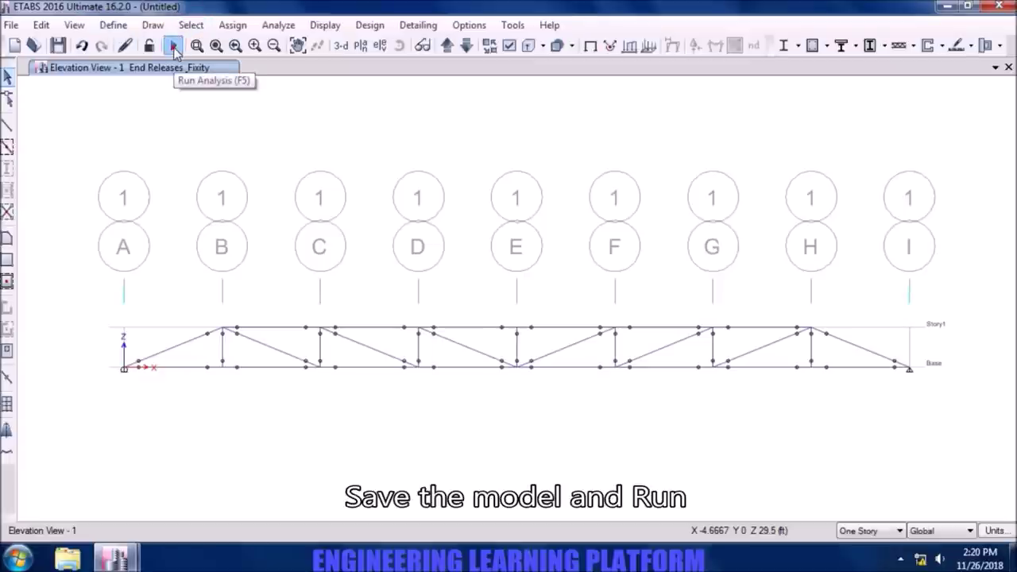
# Save the model as 'TRUSS model' and run the analysis to get the Dead-load deflection
pyautogui.click(174, 47)
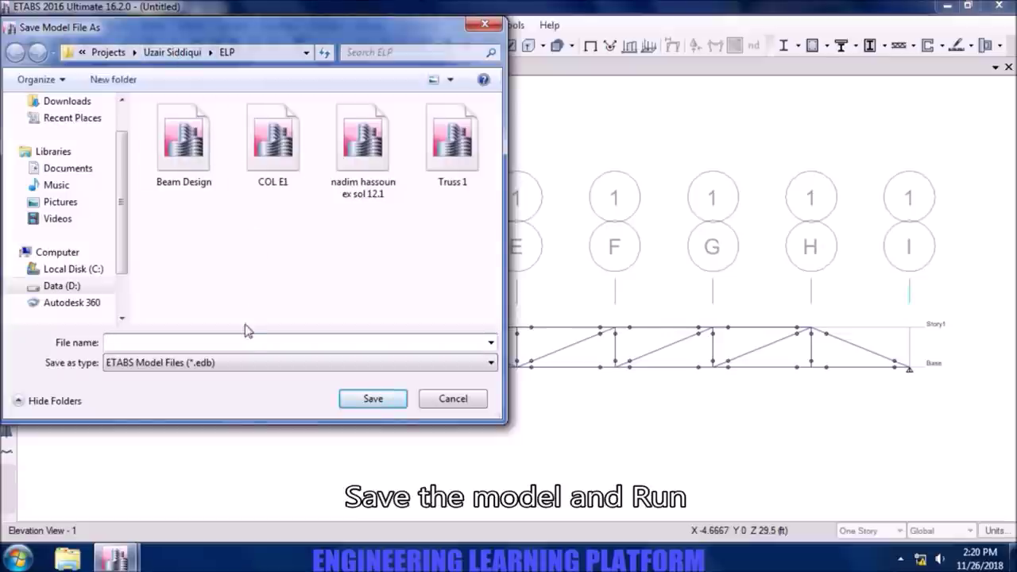
pyautogui.write('TR')
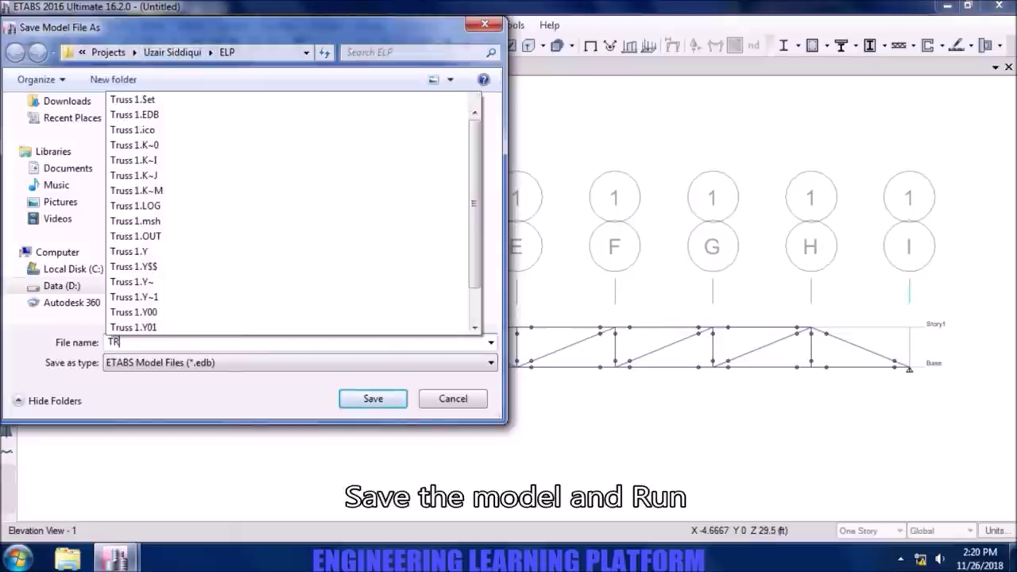
pyautogui.write('US')
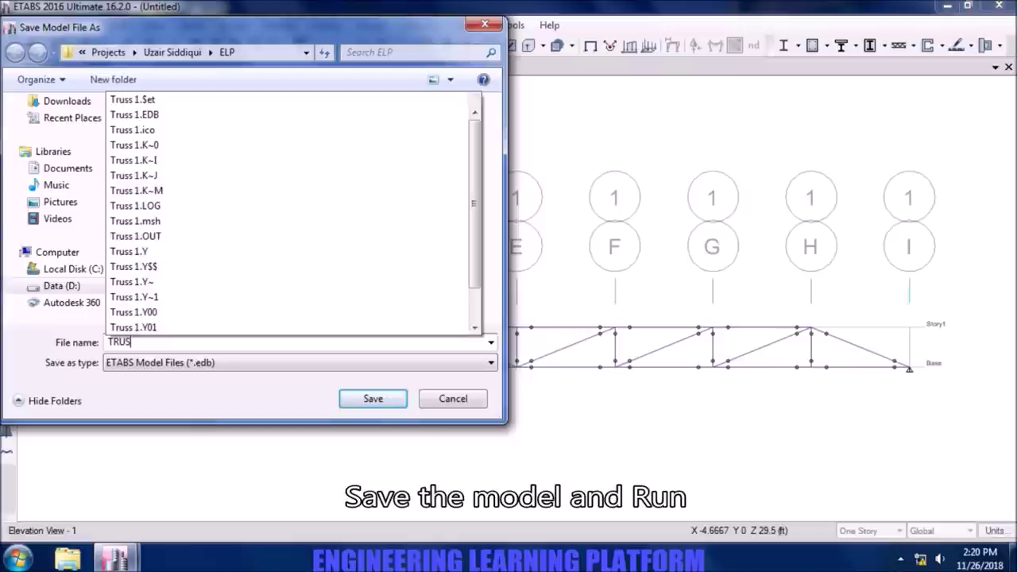
pyautogui.write('S model')
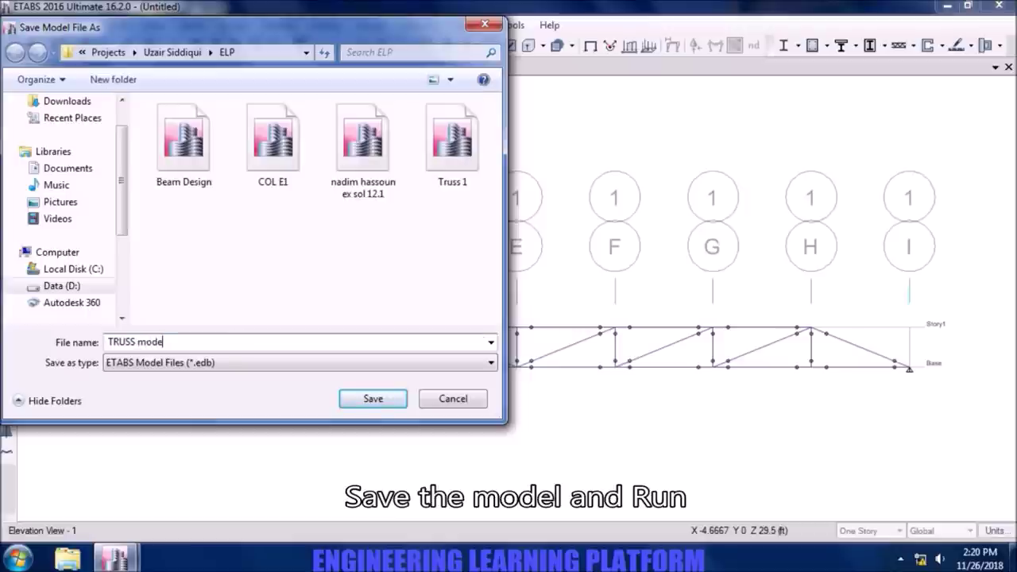
pyautogui.click(374, 399)
pyautogui.press('F5')
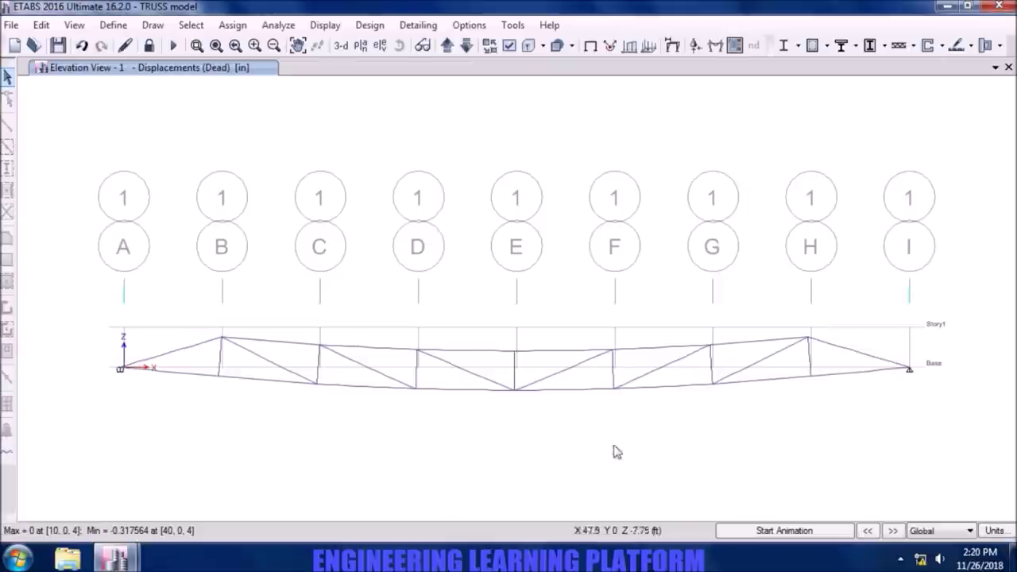
pyautogui.click(324, 27)
pyautogui.moveTo(382, 116)
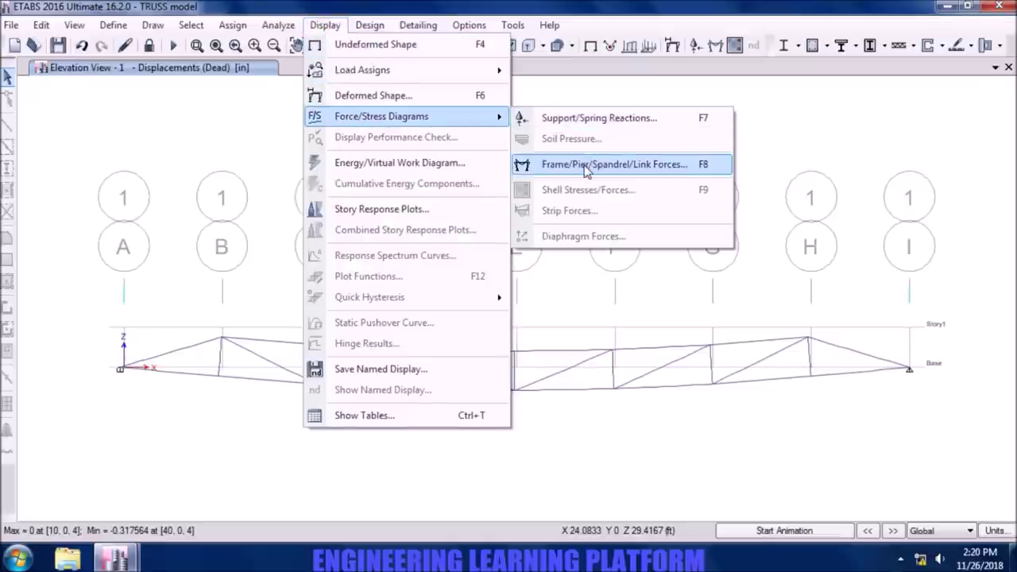
# Display the axial force diagram for combination DStlS1 and bring up the unit presets
pyautogui.click(586, 166)
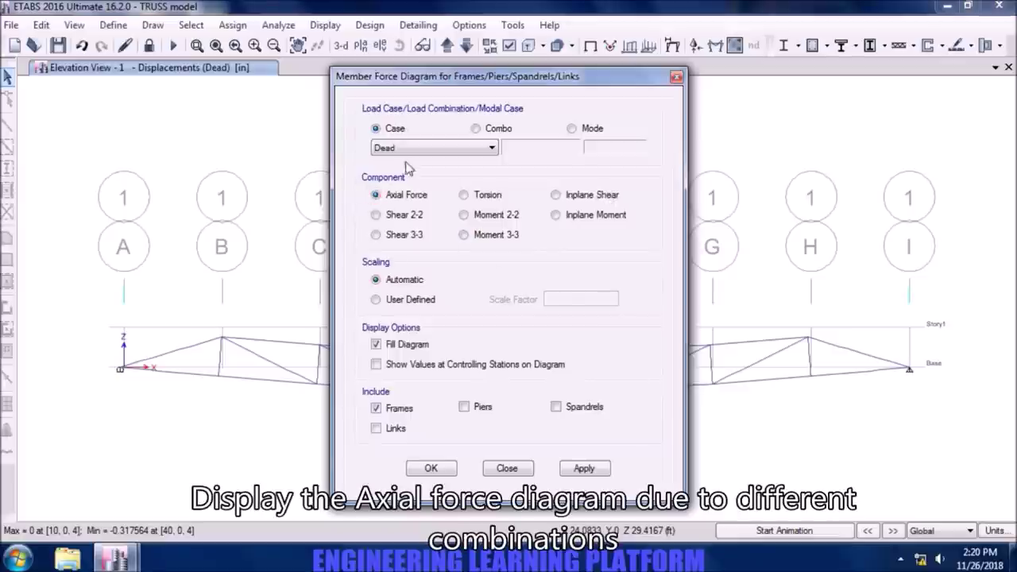
pyautogui.click(426, 151)
pyautogui.click(475, 129)
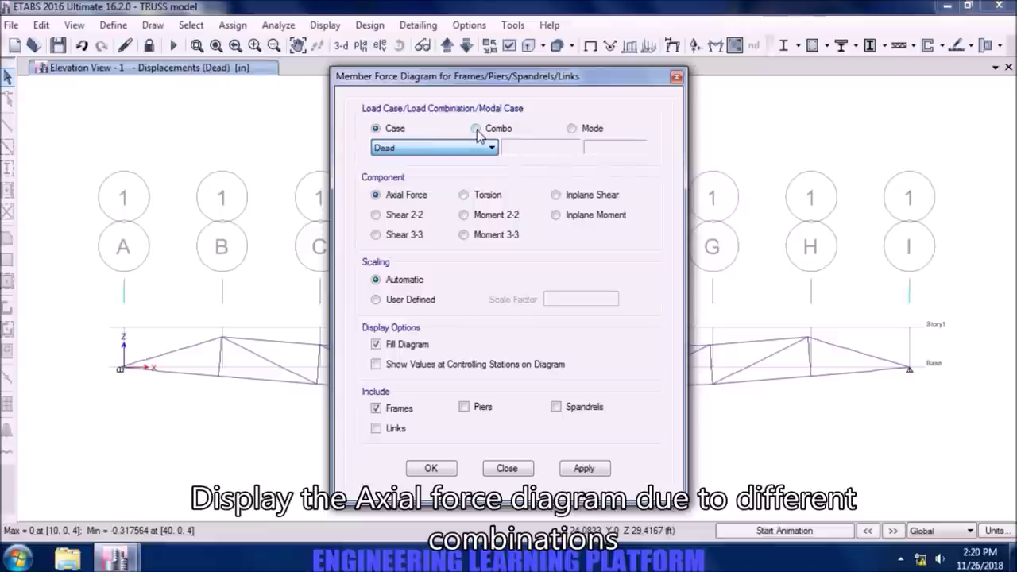
pyautogui.click(476, 129)
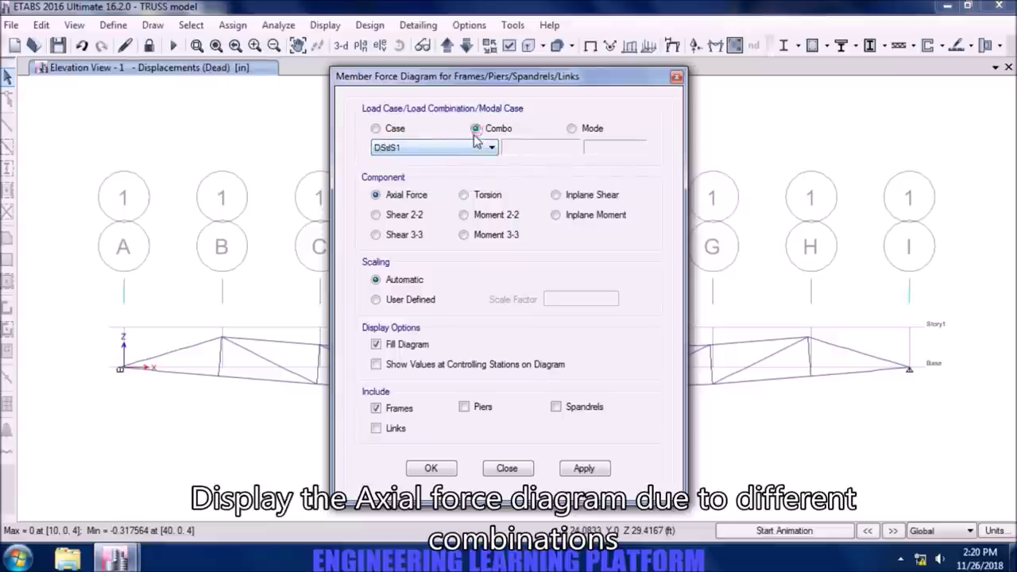
pyautogui.click(453, 146)
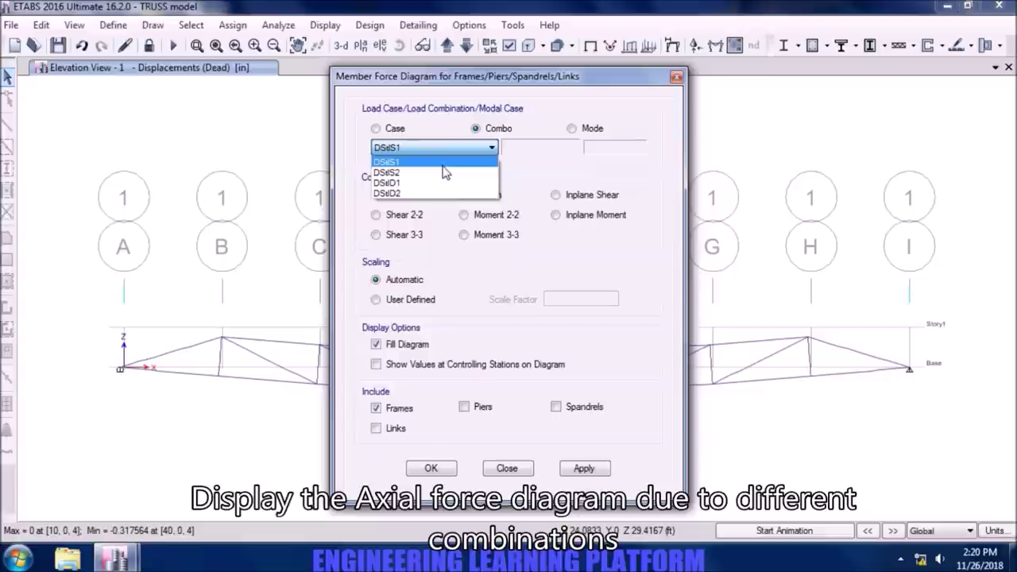
pyautogui.click(445, 162)
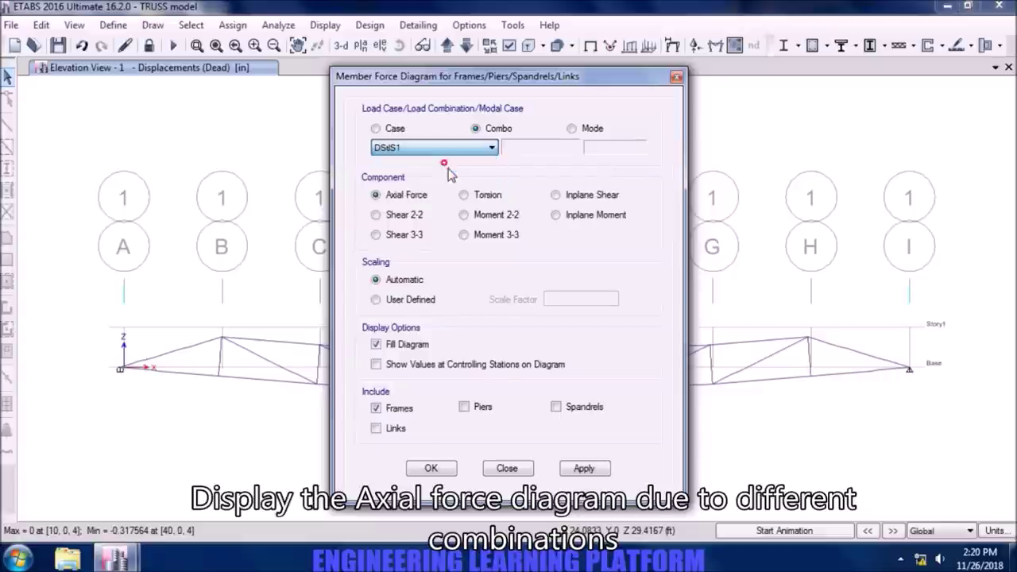
pyautogui.click(584, 469)
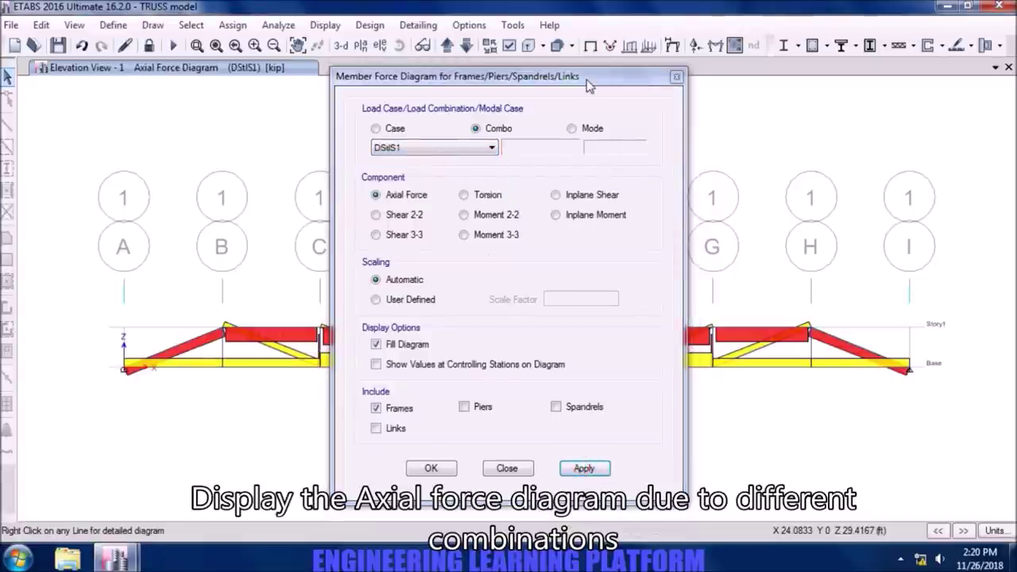
pyautogui.moveTo(589, 86); pyautogui.dragTo(582, 492)
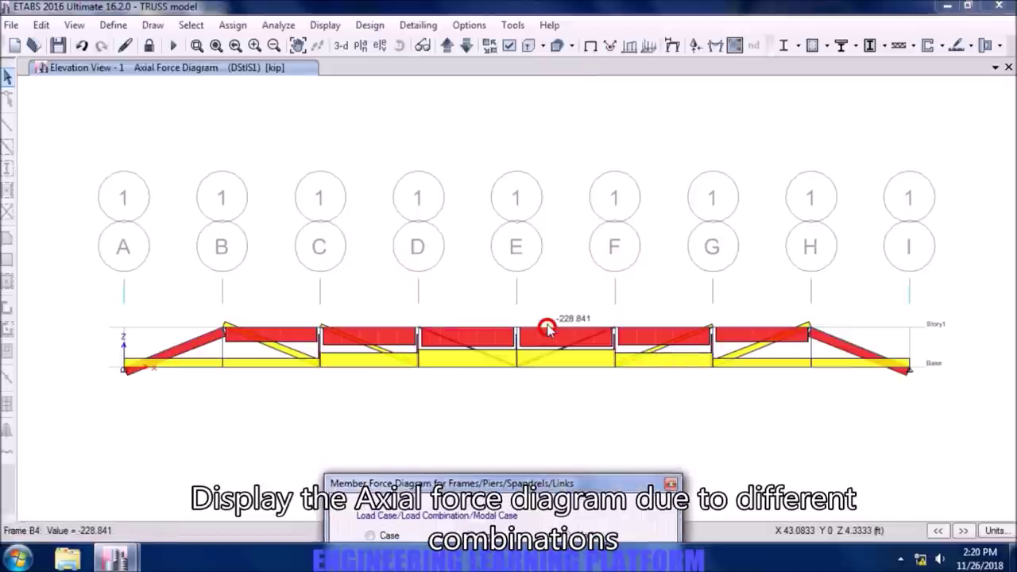
pyautogui.click(1006, 530)
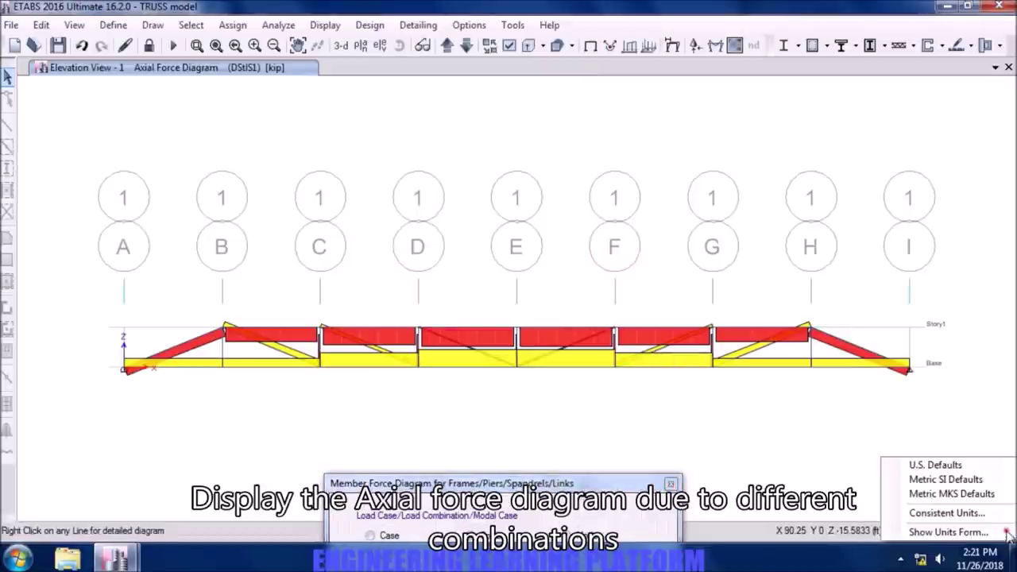
# Switch to consistent units with length in ft and force in kip
pyautogui.click(979, 514)
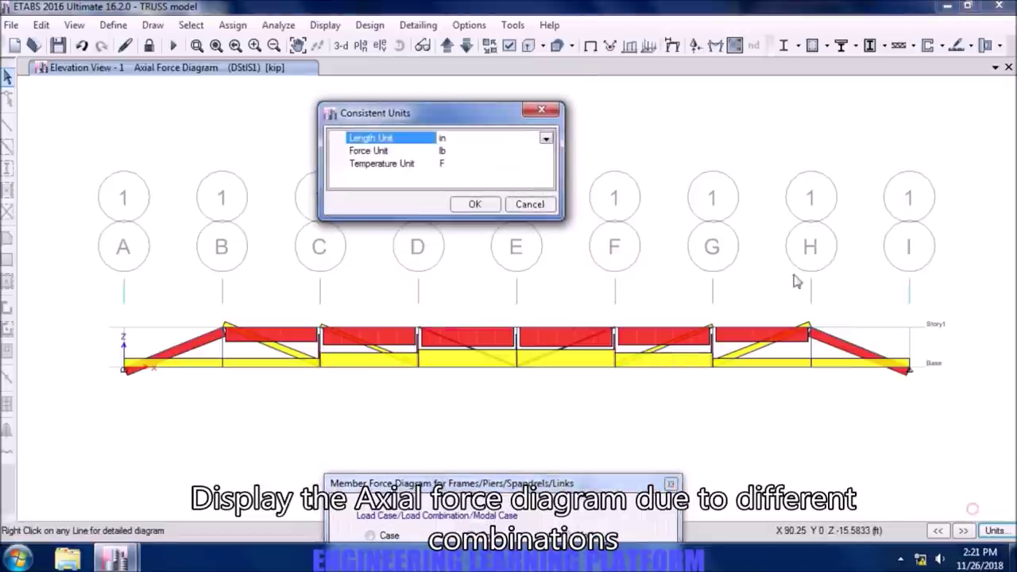
pyautogui.click(545, 141)
pyautogui.click(522, 166)
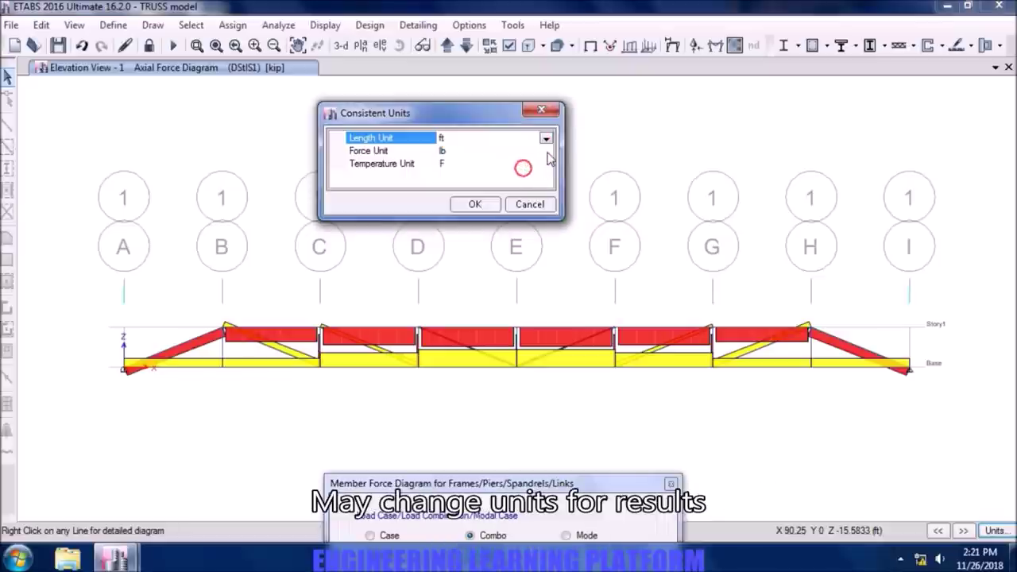
pyautogui.click(547, 153)
pyautogui.click(511, 181)
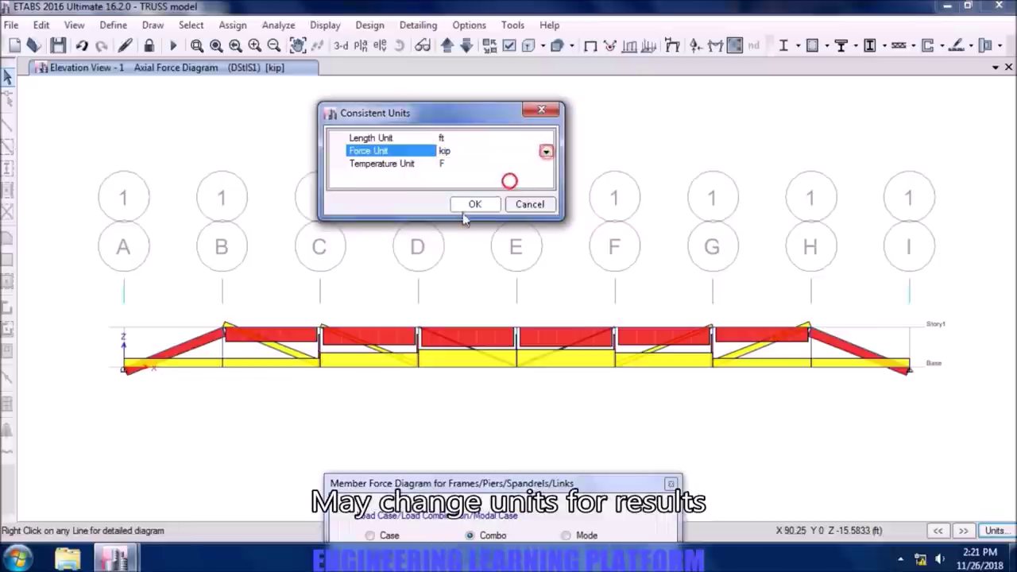
pyautogui.click(484, 205)
pyautogui.rightClick(489, 329)
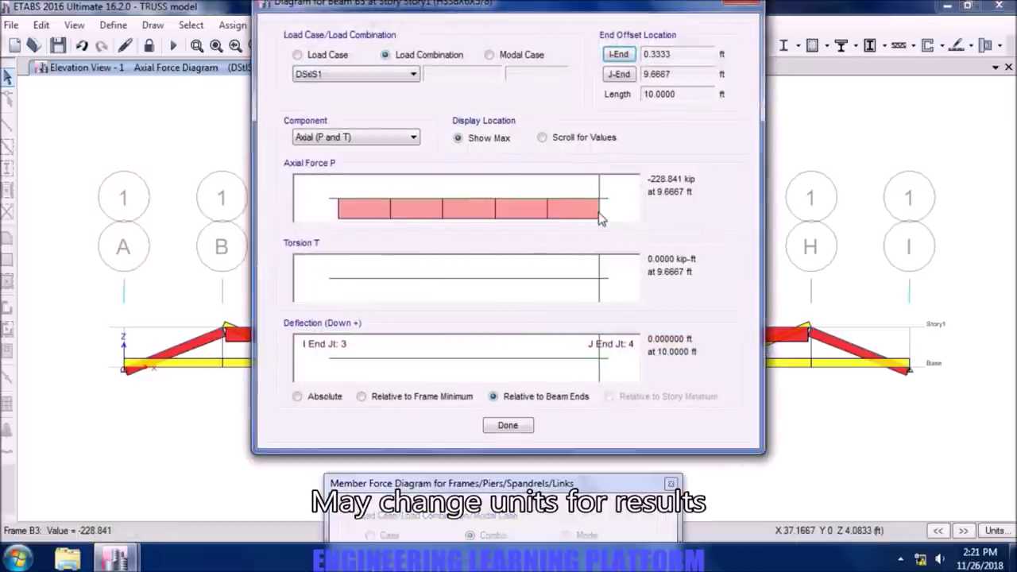
# Read beam B3's DStlS1 axial force along its length, then close the diagrams
pyautogui.moveTo(601, 219); pyautogui.dragTo(560, 213)
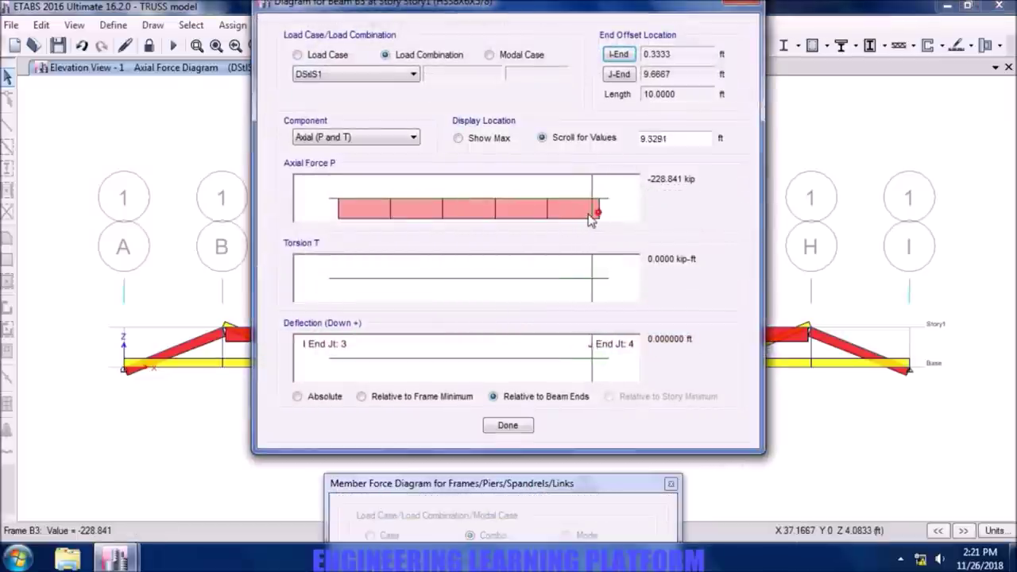
pyautogui.click(508, 425)
pyautogui.click(671, 484)
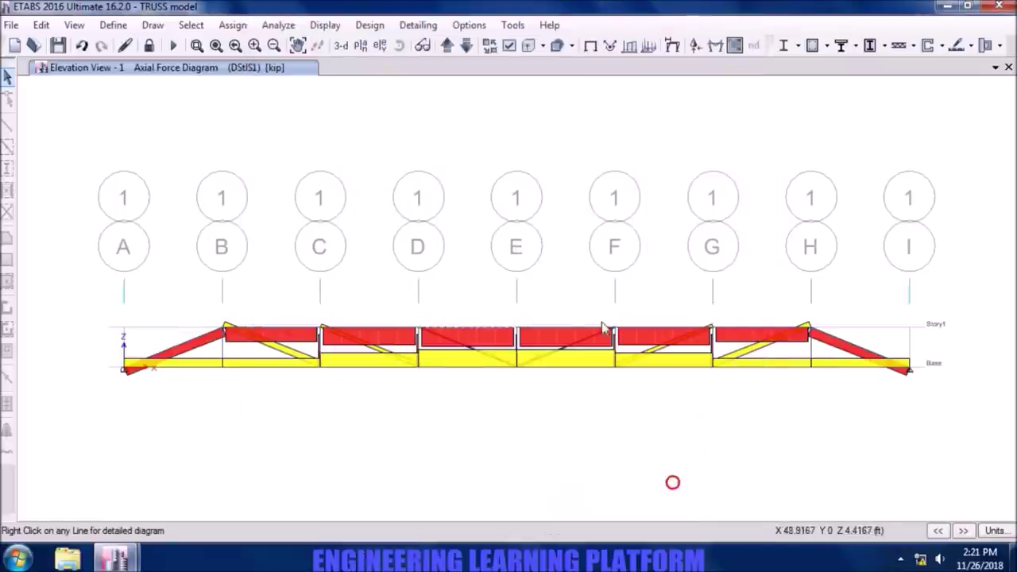
# Compare beam B3's axial force under DStlS2, DStlD1 and DStlD2
pyautogui.rightClick(486, 330)
pyautogui.click(414, 74)
pyautogui.click(403, 99)
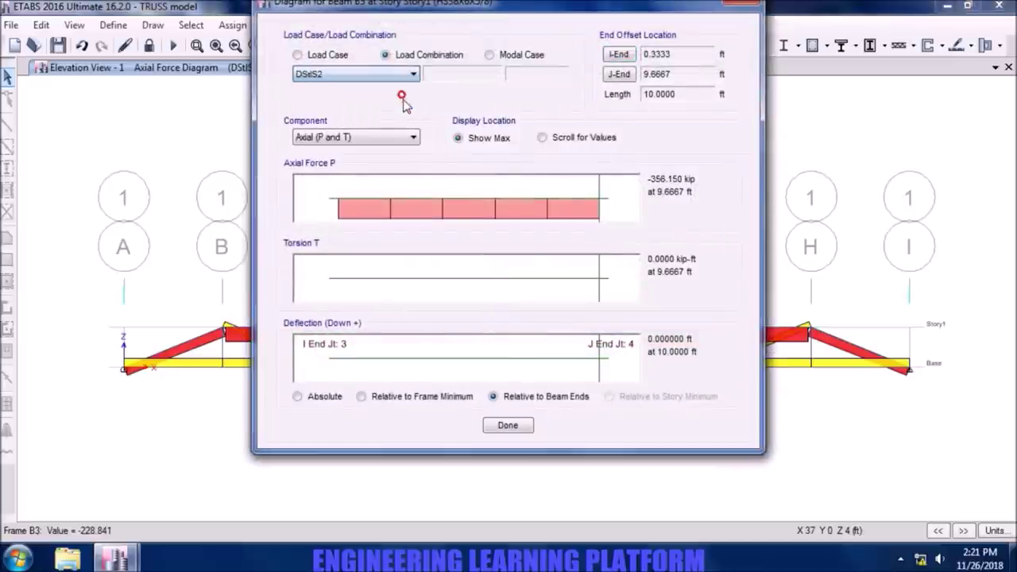
pyautogui.click(577, 211)
pyautogui.click(410, 74)
pyautogui.click(392, 109)
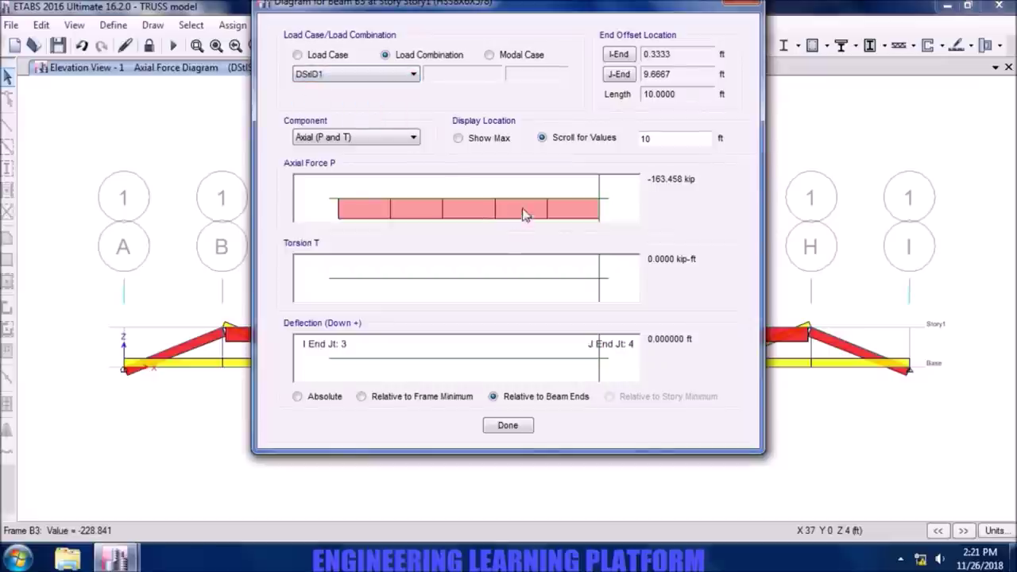
pyautogui.click(412, 75)
pyautogui.click(404, 120)
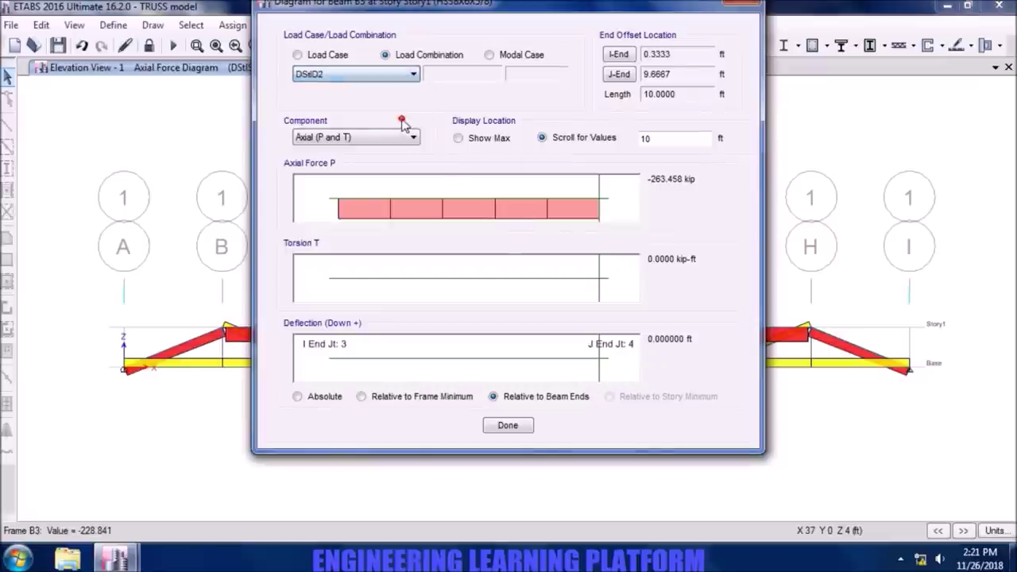
pyautogui.click(395, 76)
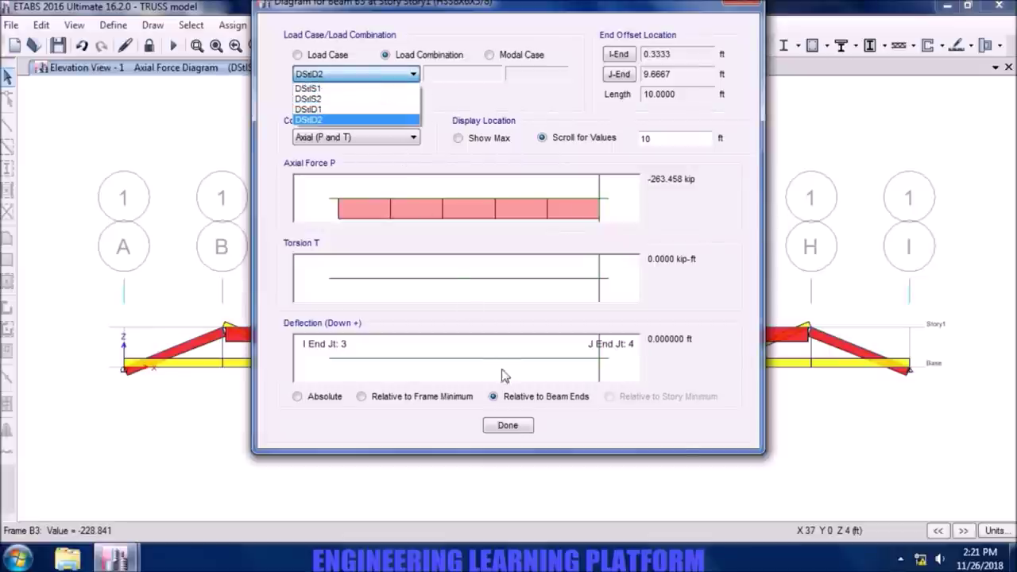
pyautogui.click(522, 433)
pyautogui.click(522, 433)
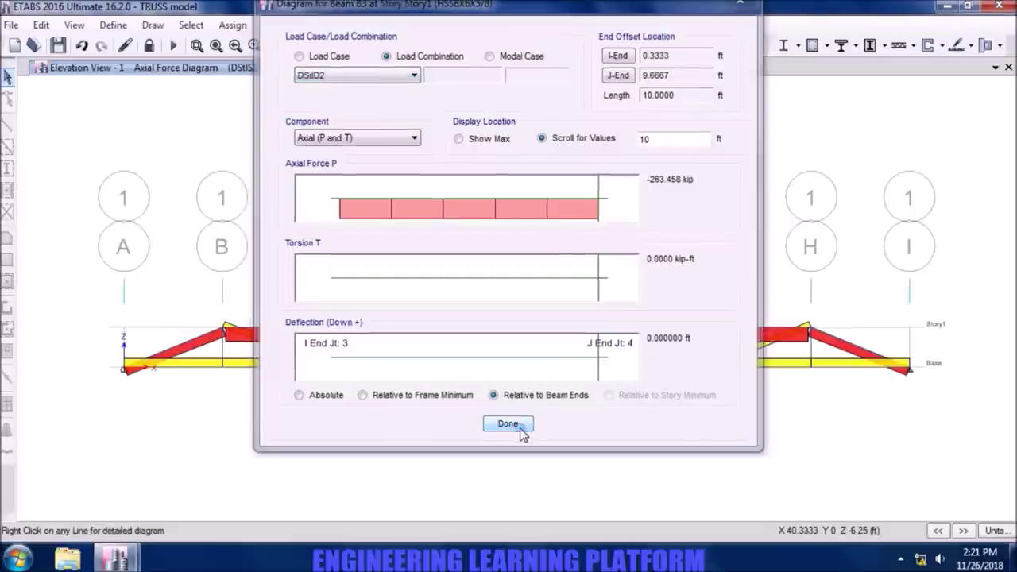
# Check the axial force values of two more truss members
pyautogui.click(489, 325)
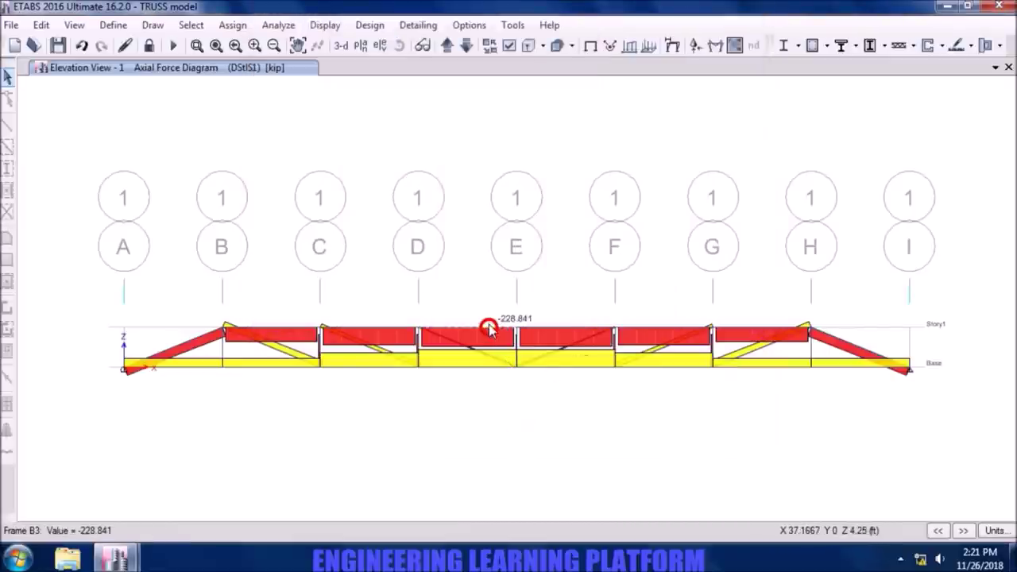
pyautogui.click(506, 363)
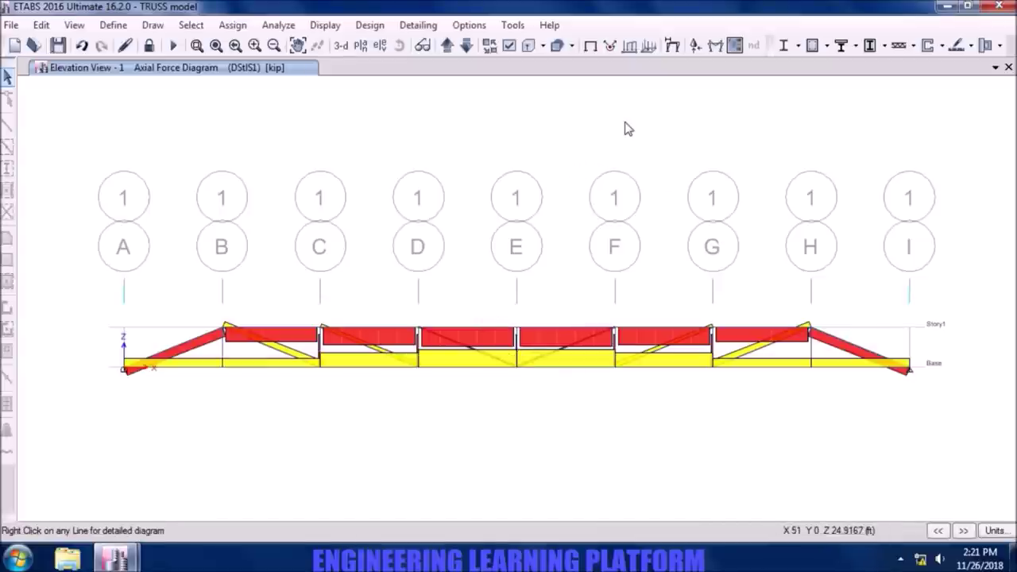
pyautogui.click(608, 48)
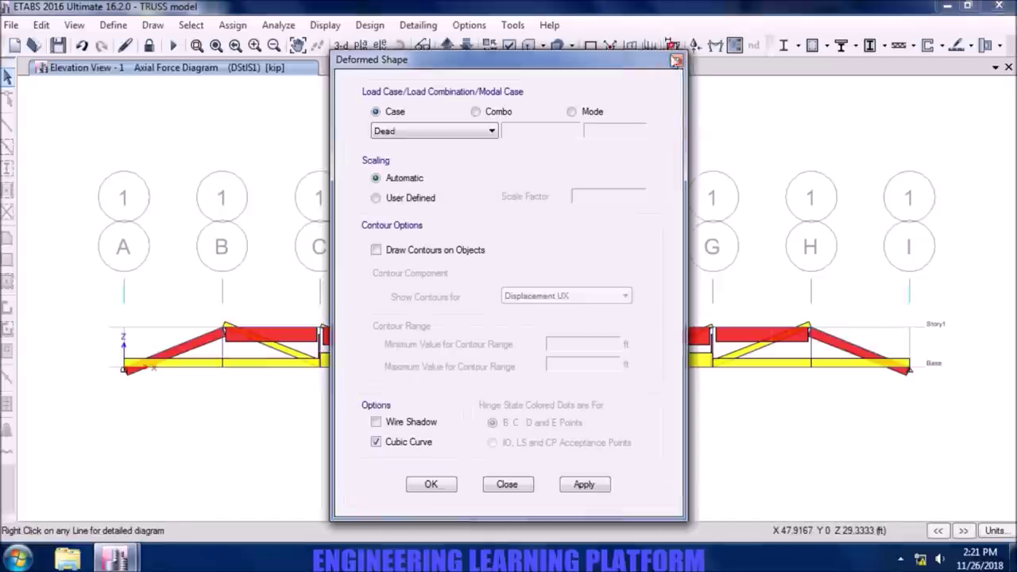
# Show the truss deflected shape for combination DStlS1
pyautogui.click(492, 116)
pyautogui.click(492, 130)
pyautogui.click(492, 131)
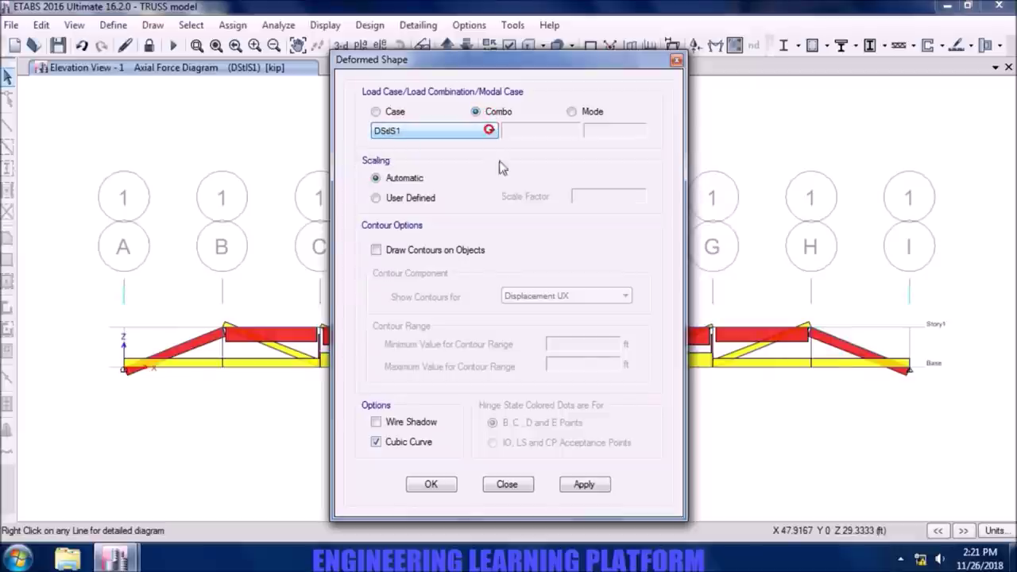
pyautogui.click(603, 485)
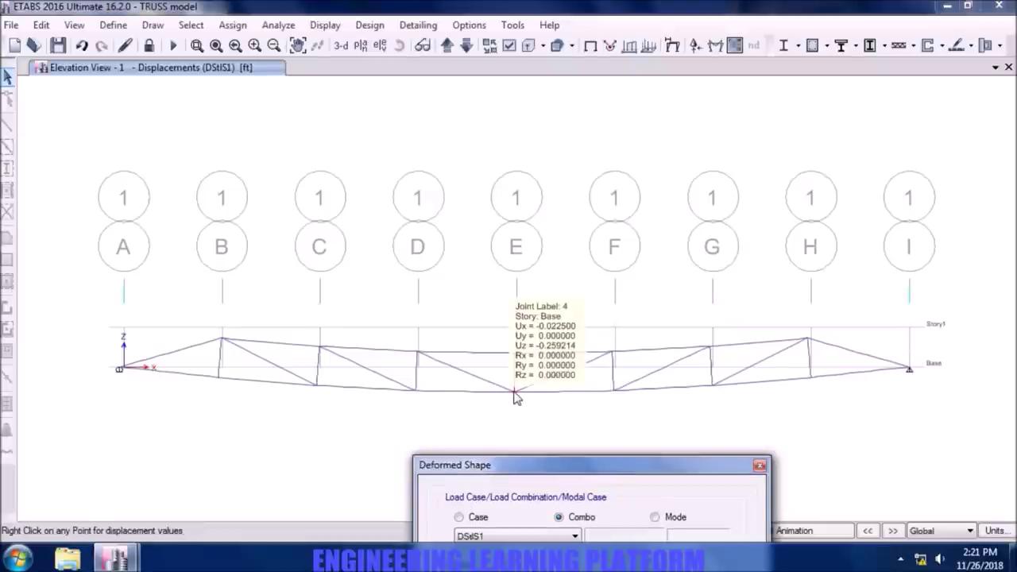
# Step the deflected shape through DStlS2, DStlD1 and DStlD2
pyautogui.moveTo(590, 470); pyautogui.dragTo(573, 131)
pyautogui.click(555, 198)
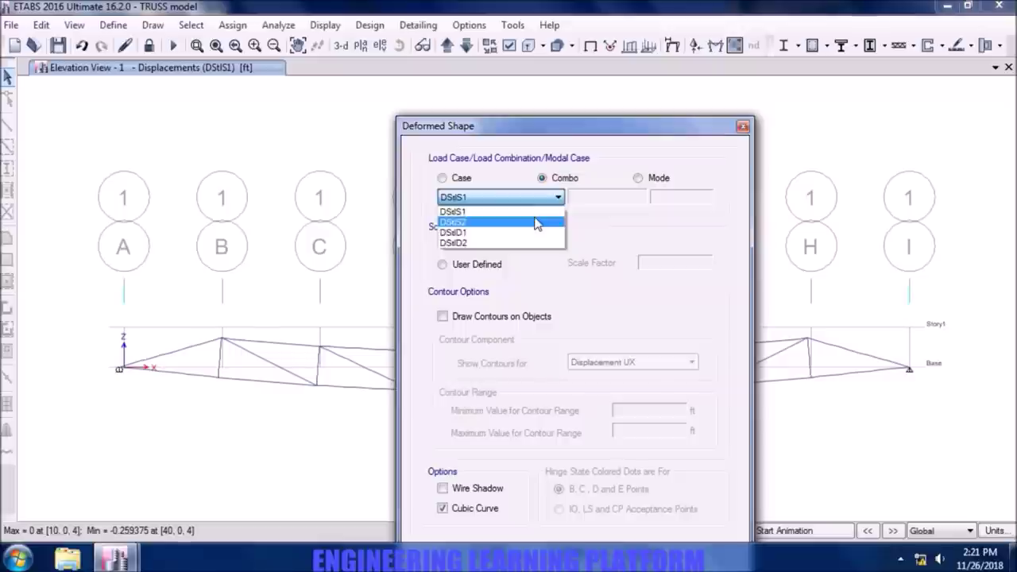
pyautogui.click(536, 222)
pyautogui.moveTo(604, 130)
pyautogui.mouseDown()
pyautogui.moveTo(560, 62)
pyautogui.moveTo(517, 525)
pyautogui.mouseUp()
pyautogui.click(640, 483)
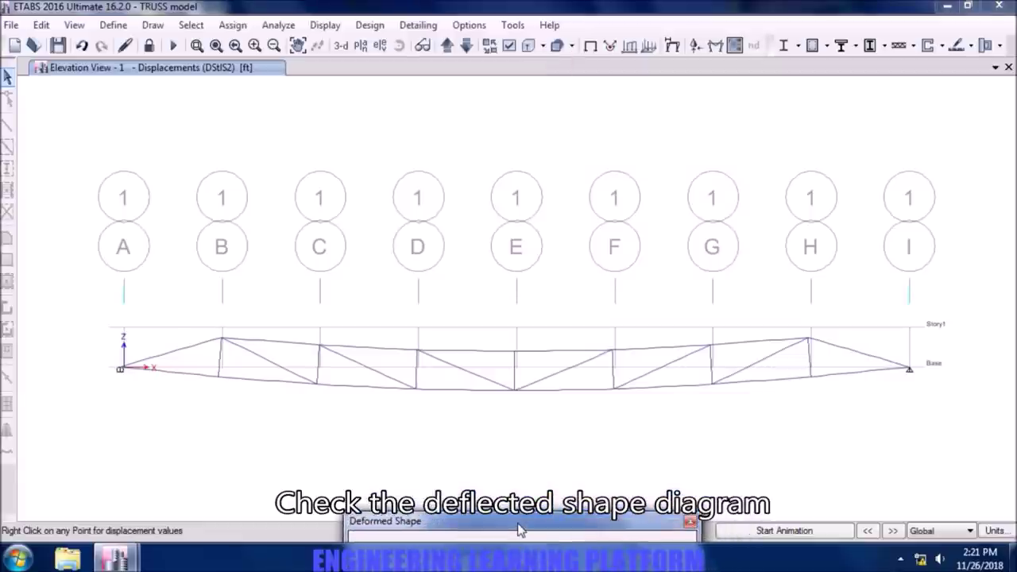
pyautogui.click(891, 533)
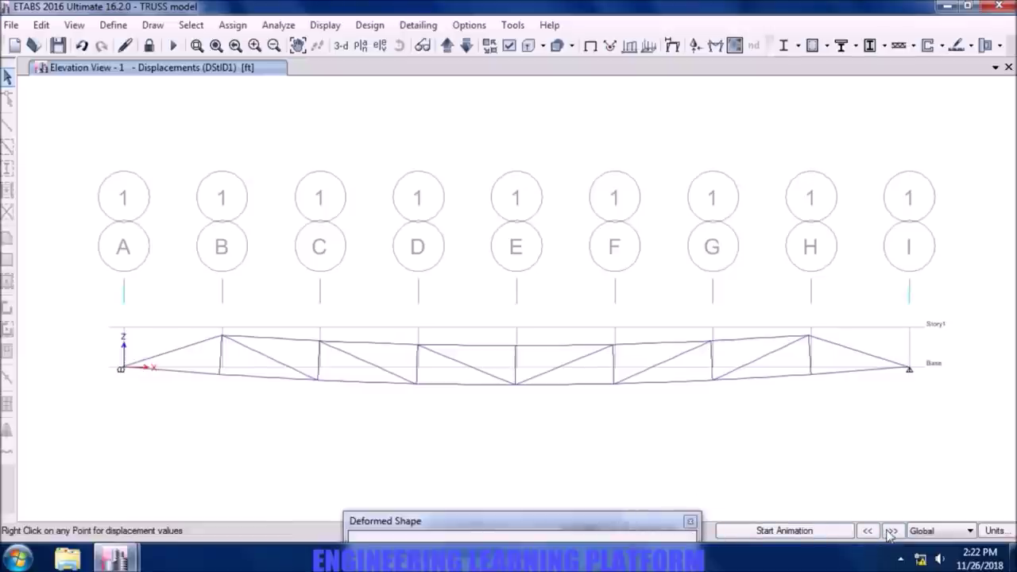
pyautogui.click(890, 533)
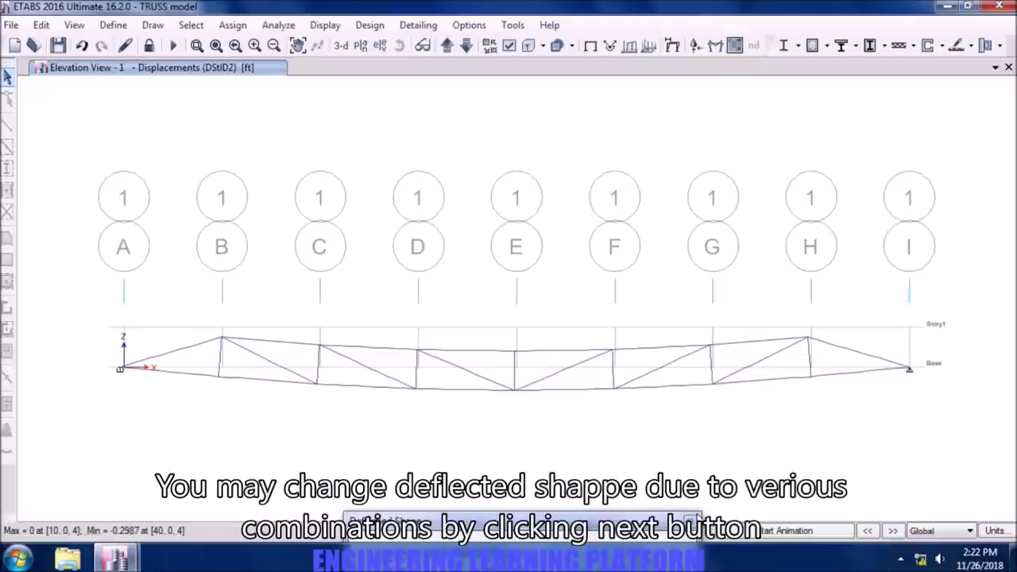
pyautogui.click(690, 522)
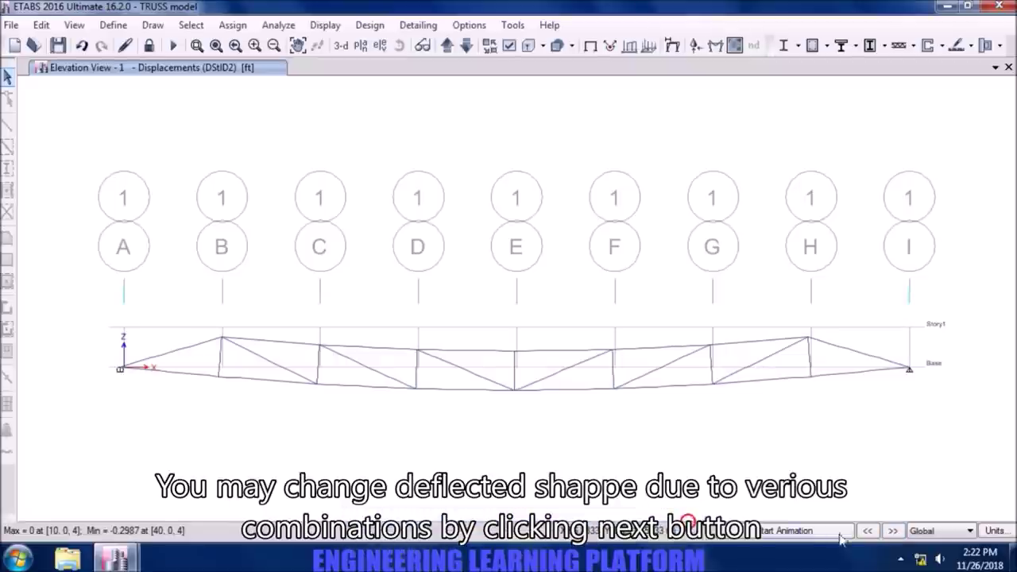
# Cycle the deflected shape through all four combos again, ending on DStlD2 at -0.2987 ft
pyautogui.click(892, 531)
pyautogui.click(892, 531)
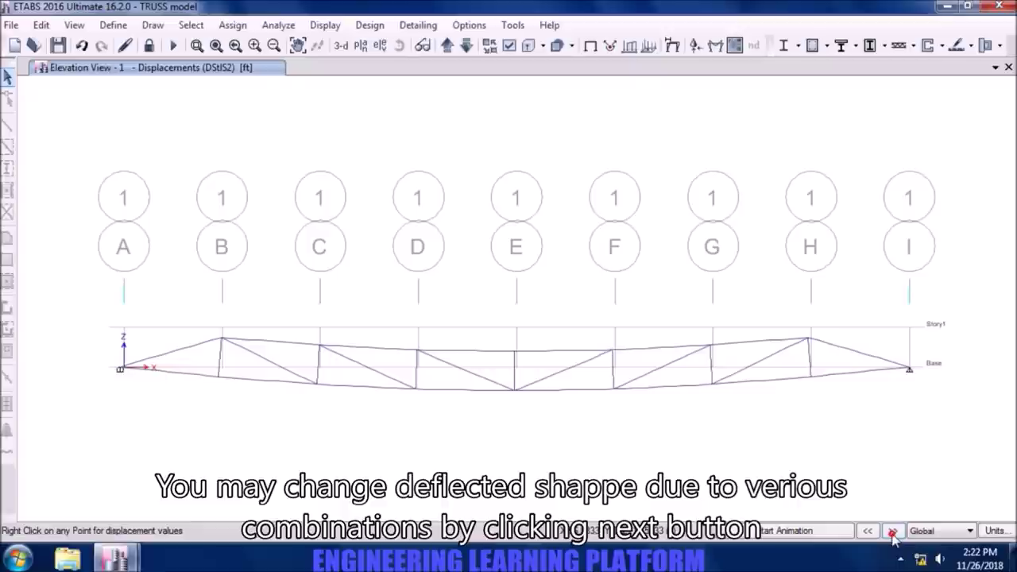
pyautogui.click(892, 531)
pyautogui.click(892, 532)
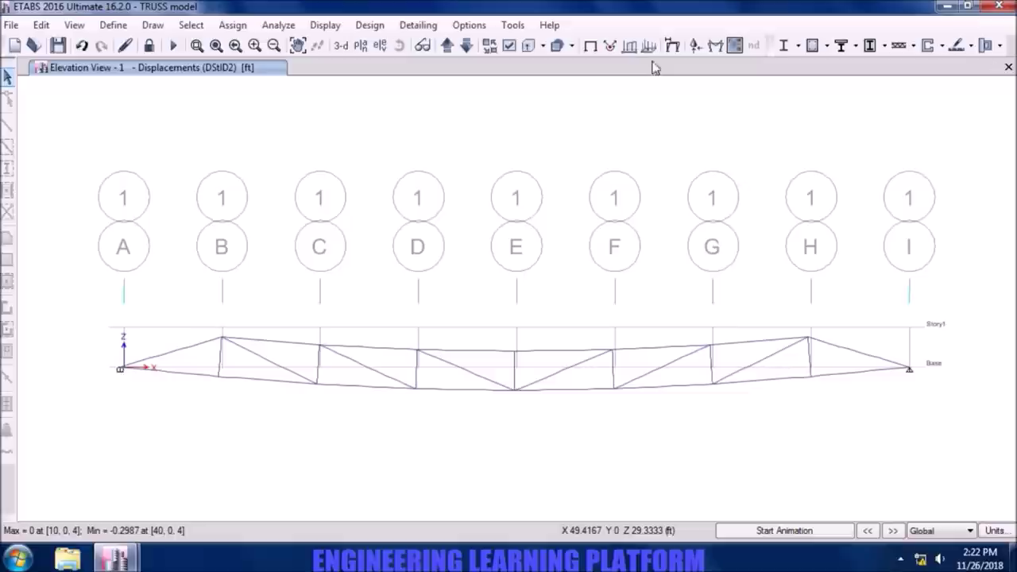
# Show the Live load deflected shape, read the mid-span joint displacement, then start the steel design check
pyautogui.click(672, 46)
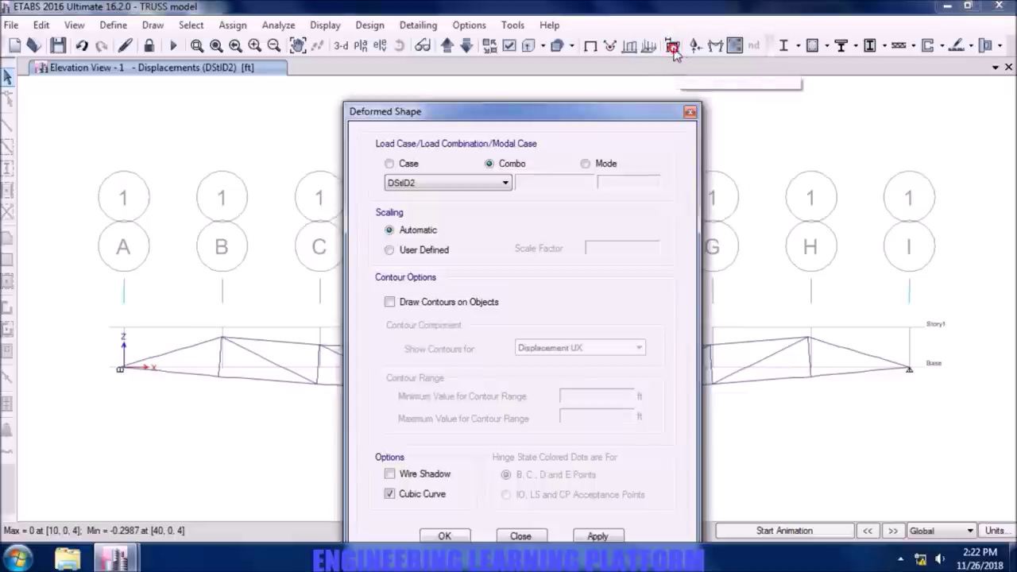
pyautogui.click(418, 182)
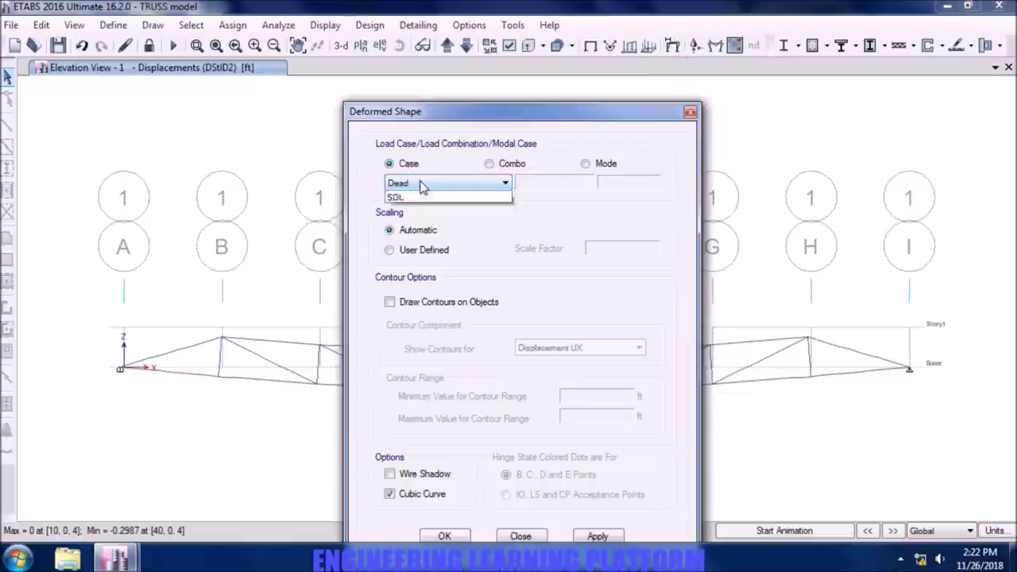
pyautogui.click(421, 208)
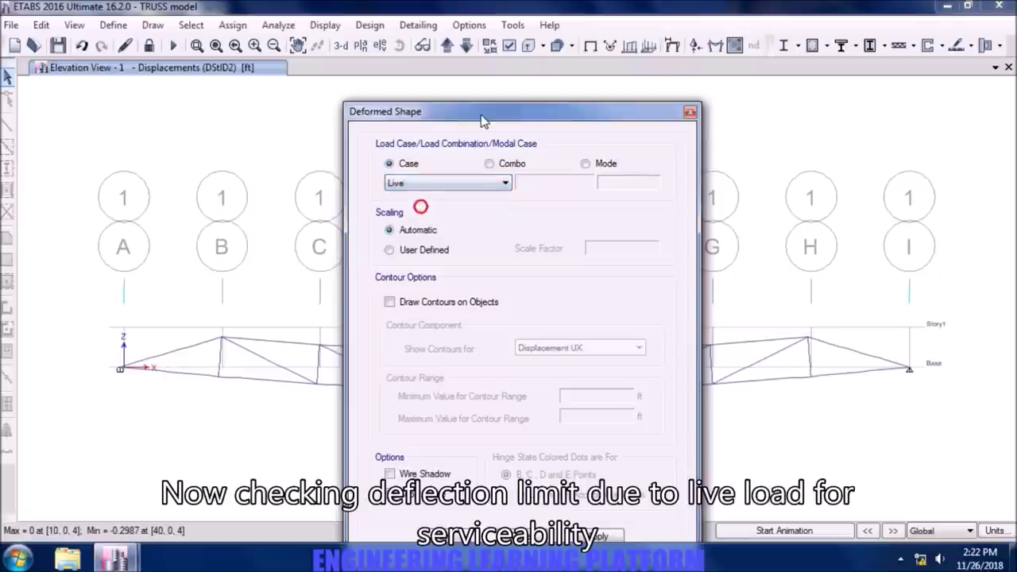
pyautogui.moveTo(482, 112); pyautogui.dragTo(473, 46)
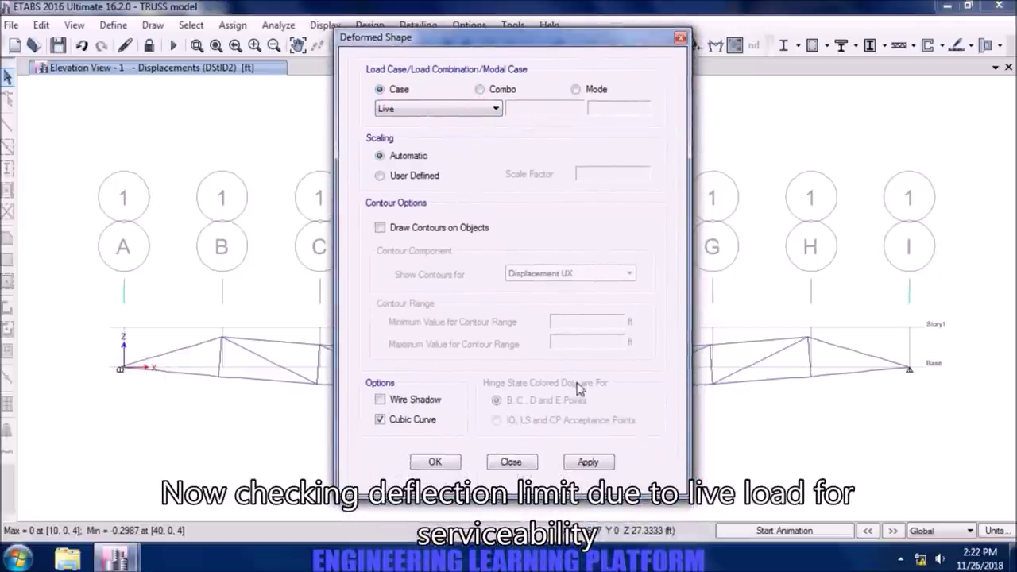
pyautogui.click(590, 463)
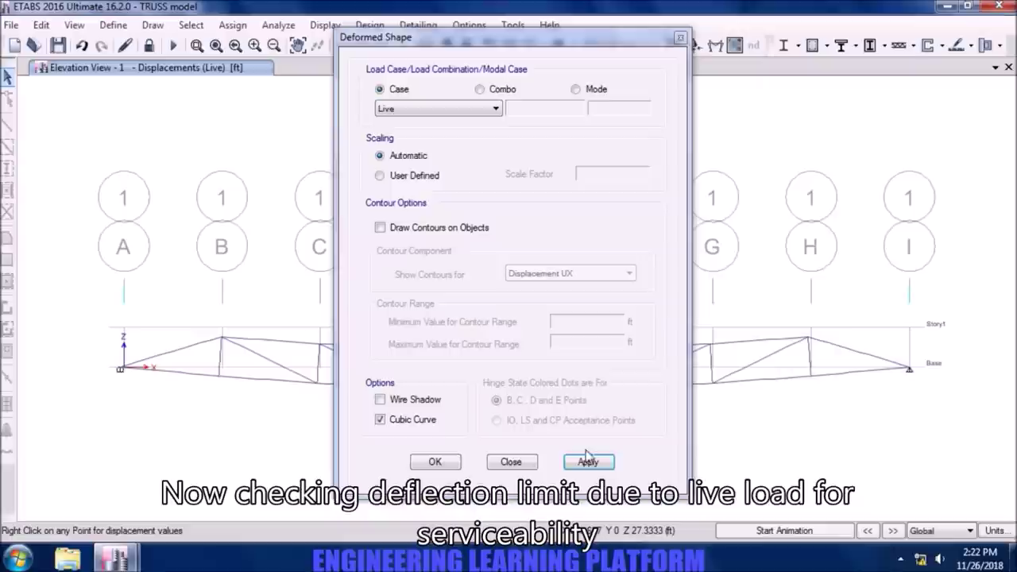
pyautogui.click(436, 462)
pyautogui.moveTo(513, 387)
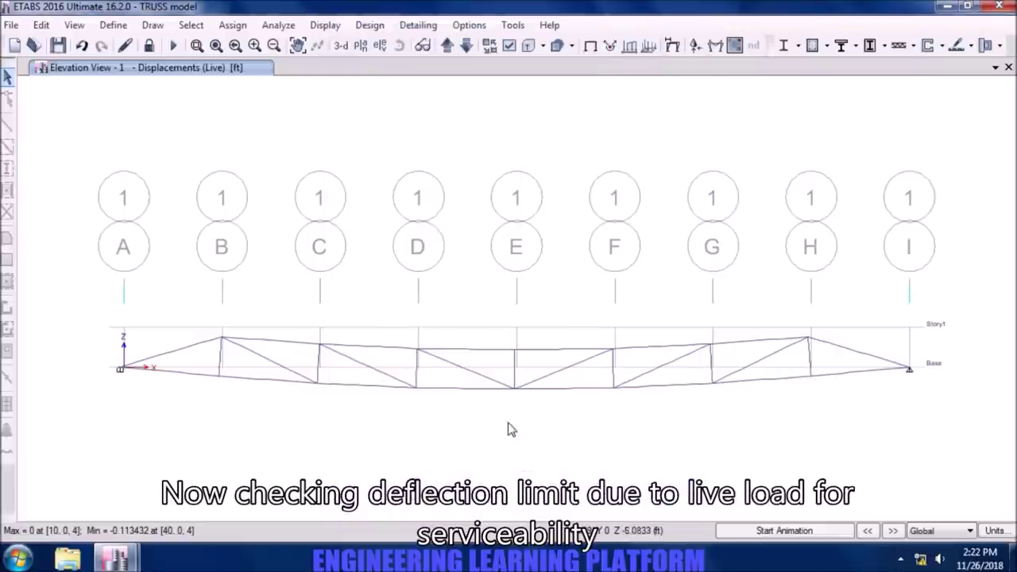
pyautogui.click(513, 390)
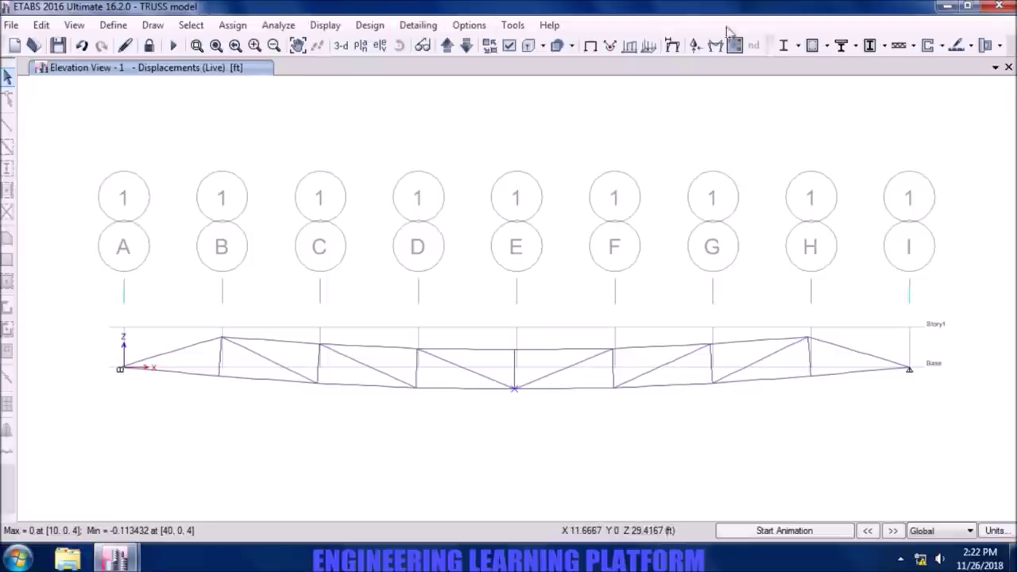
pyautogui.click(784, 46)
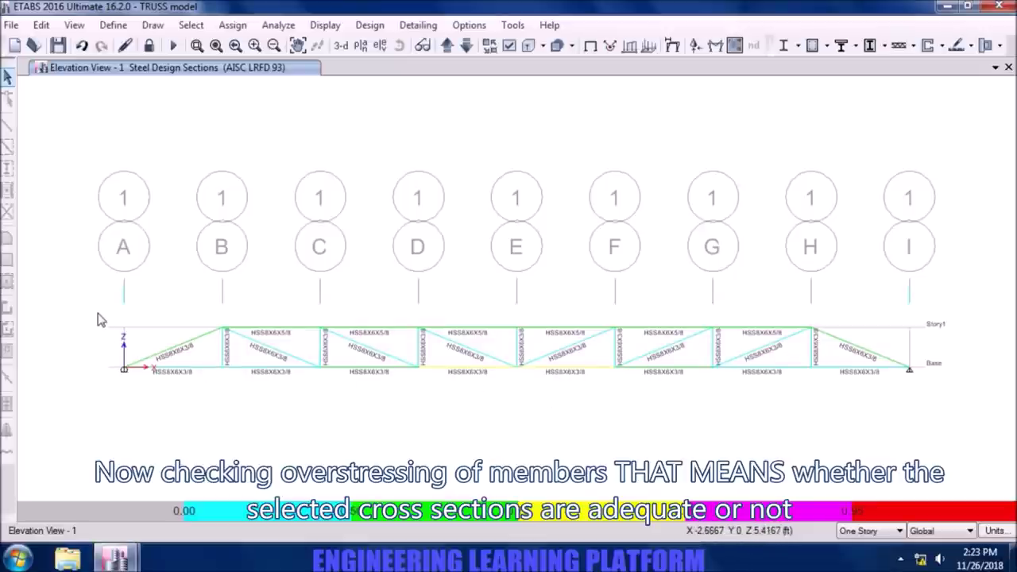
# Window-select all truss members to review their HSS sections and stress-ratio colours
pyautogui.moveTo(97, 310)
pyautogui.mouseDown()
pyautogui.moveTo(834, 426)
pyautogui.moveTo(890, 310)
pyautogui.mouseUp()
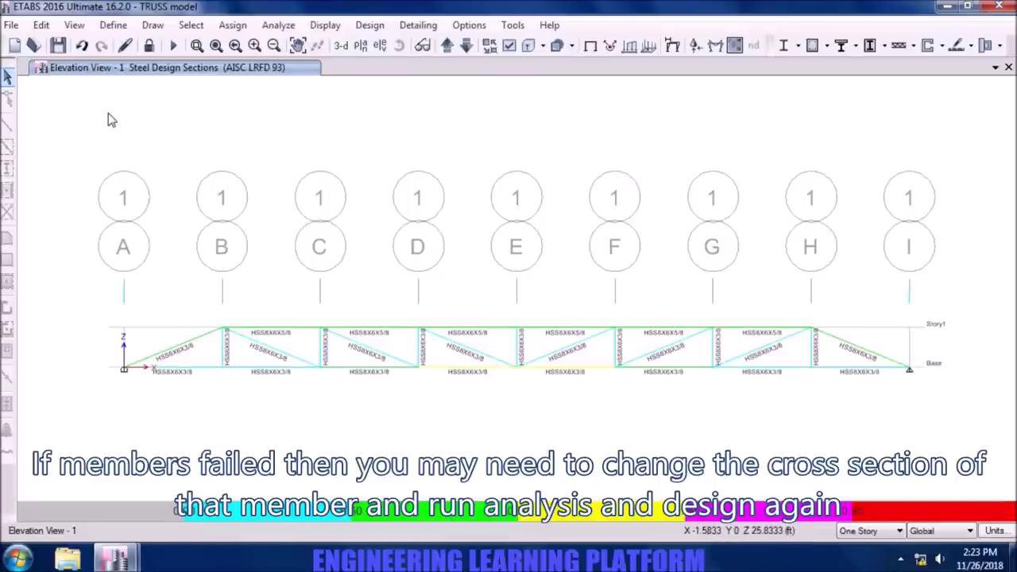
# Export the truss to TRUSS model.DXF as a Model Space drawing, then save the model
pyautogui.click(10, 25)
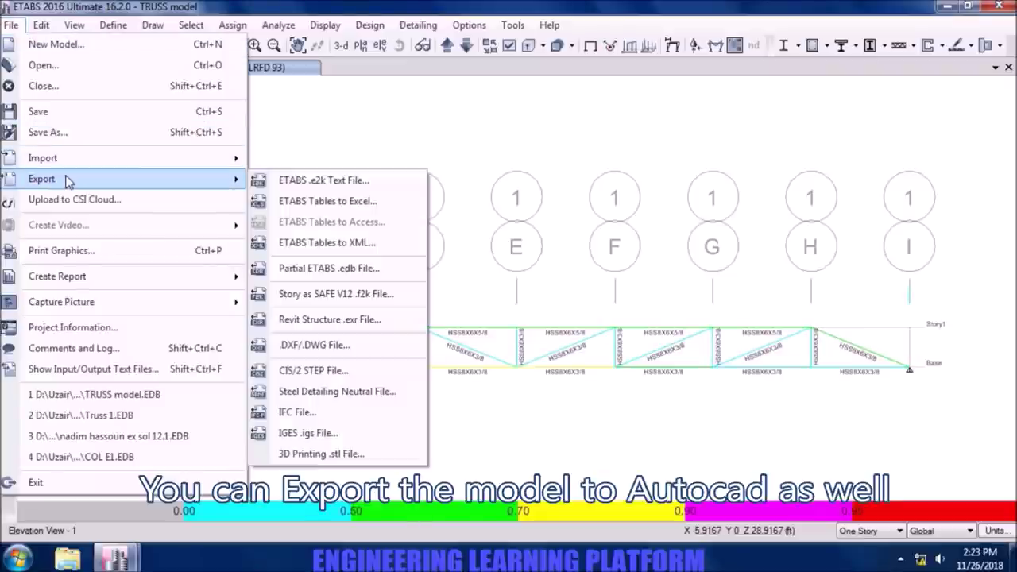
pyautogui.moveTo(42, 179)
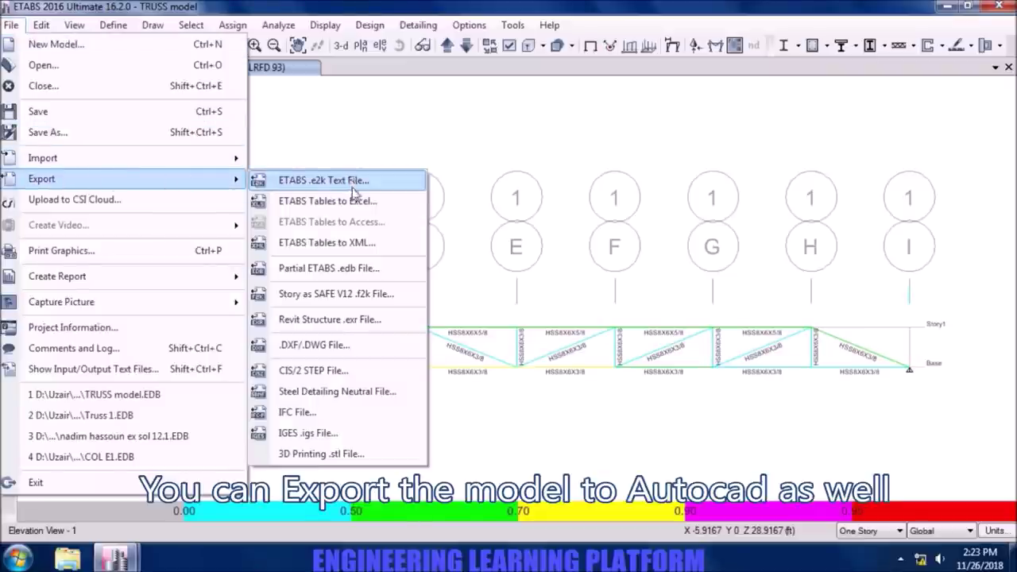
pyautogui.click(362, 345)
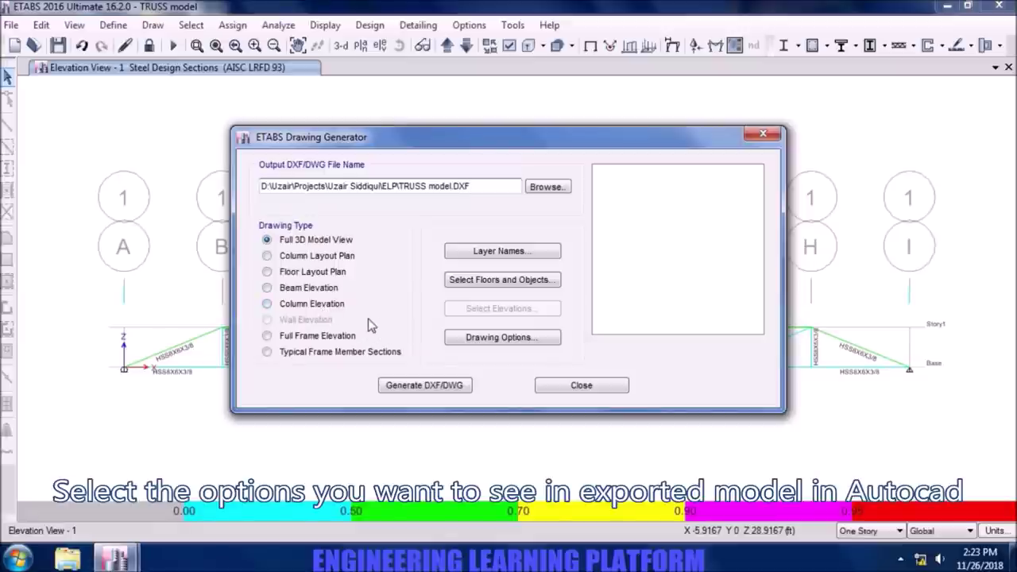
pyautogui.click(510, 339)
pyautogui.click(688, 136)
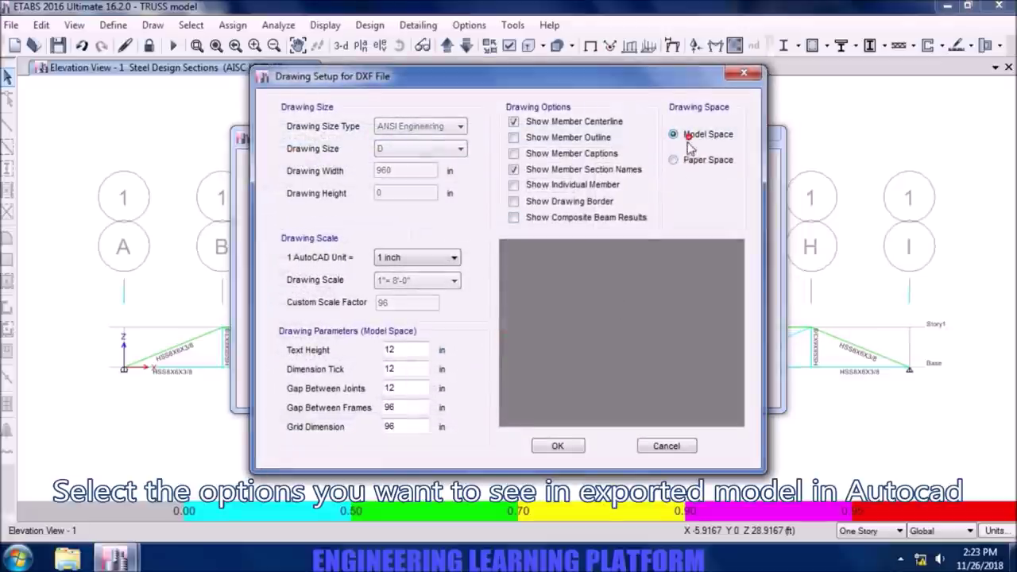
pyautogui.click(560, 446)
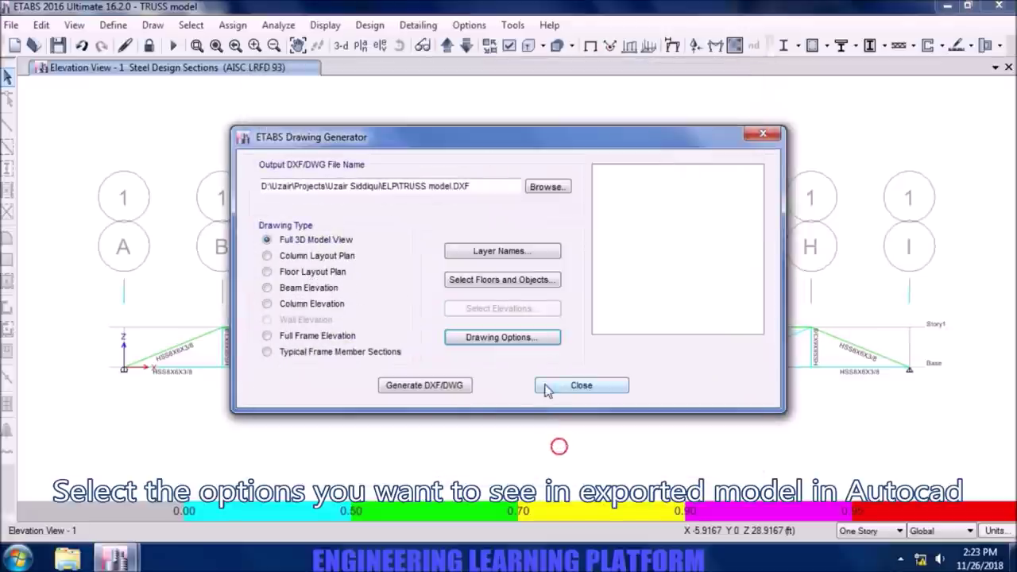
pyautogui.click(449, 386)
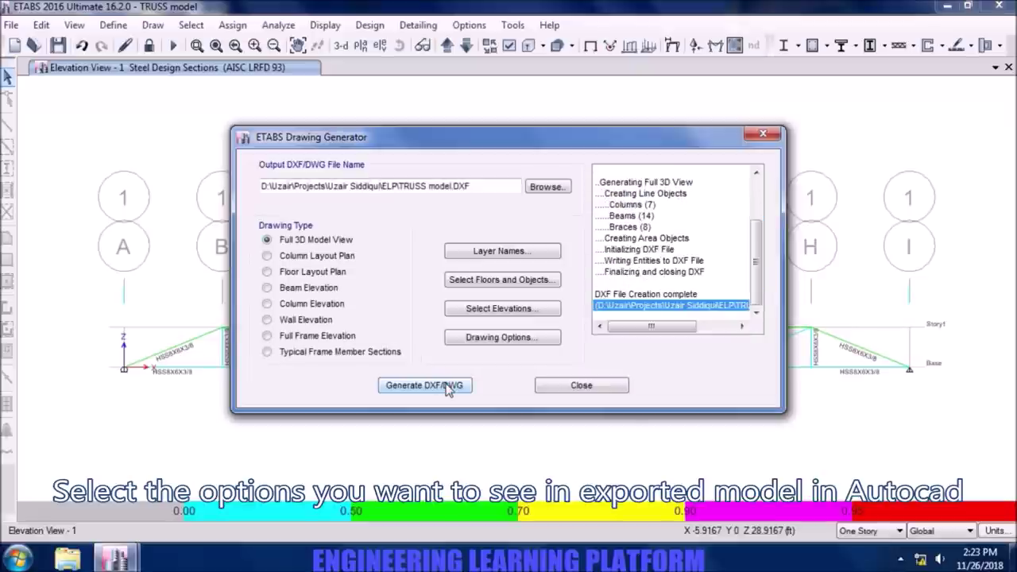
pyautogui.click(540, 387)
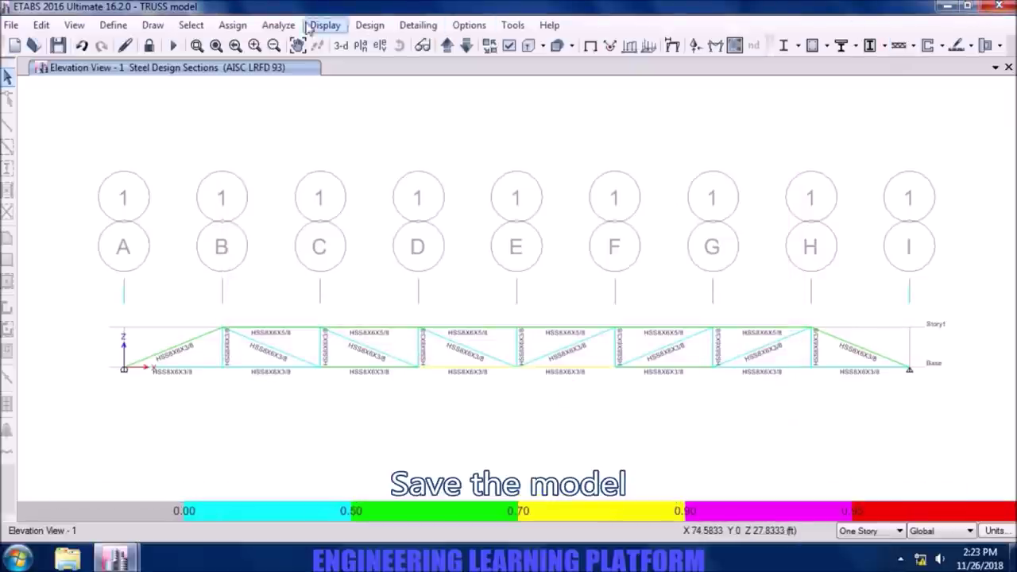
pyautogui.click(58, 46)
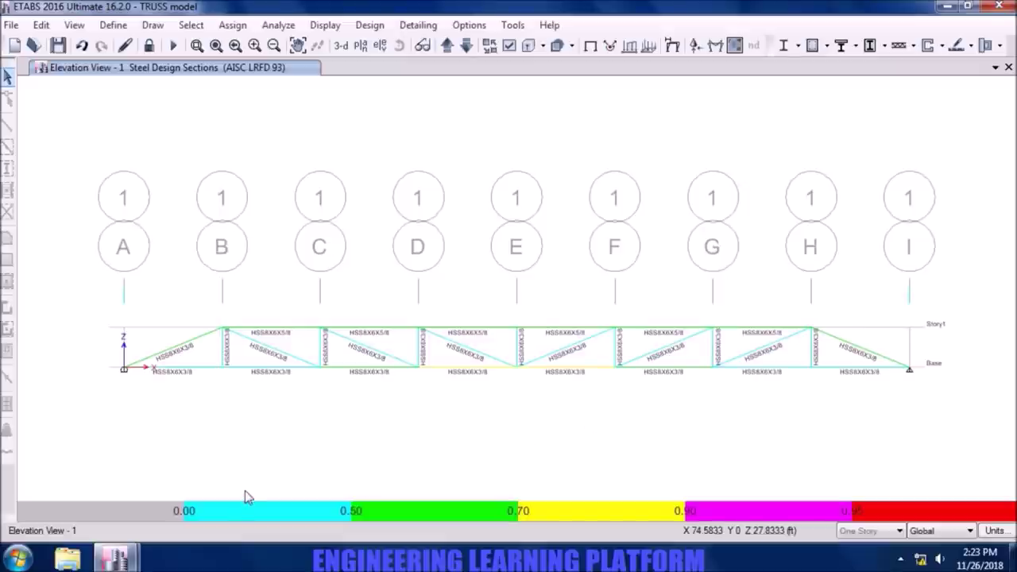
# Browse the Data (D:) drive through the Projects folders to the ELP folder
pyautogui.click(70, 561)
pyautogui.click(83, 307)
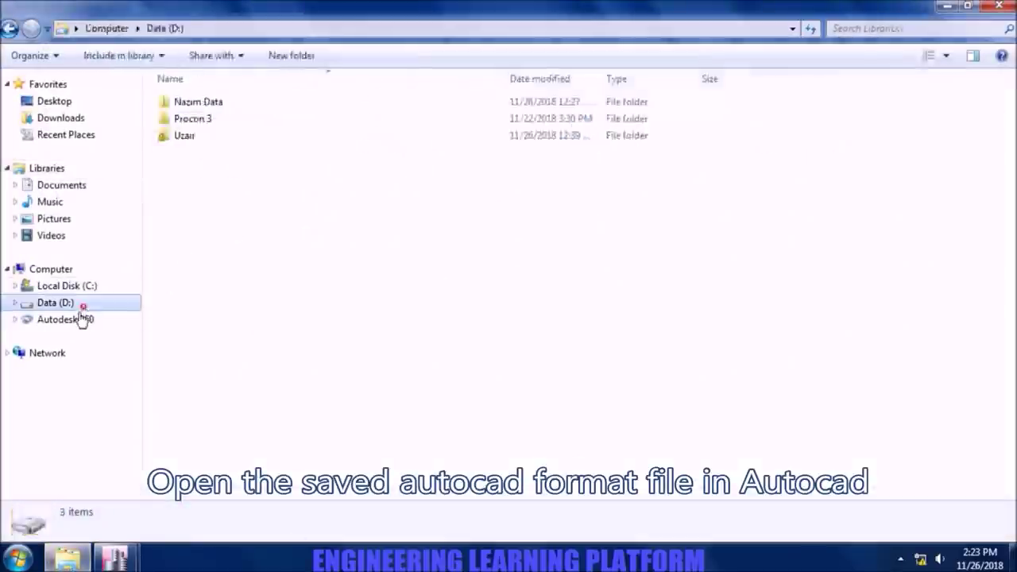
pyautogui.doubleClick(267, 136)
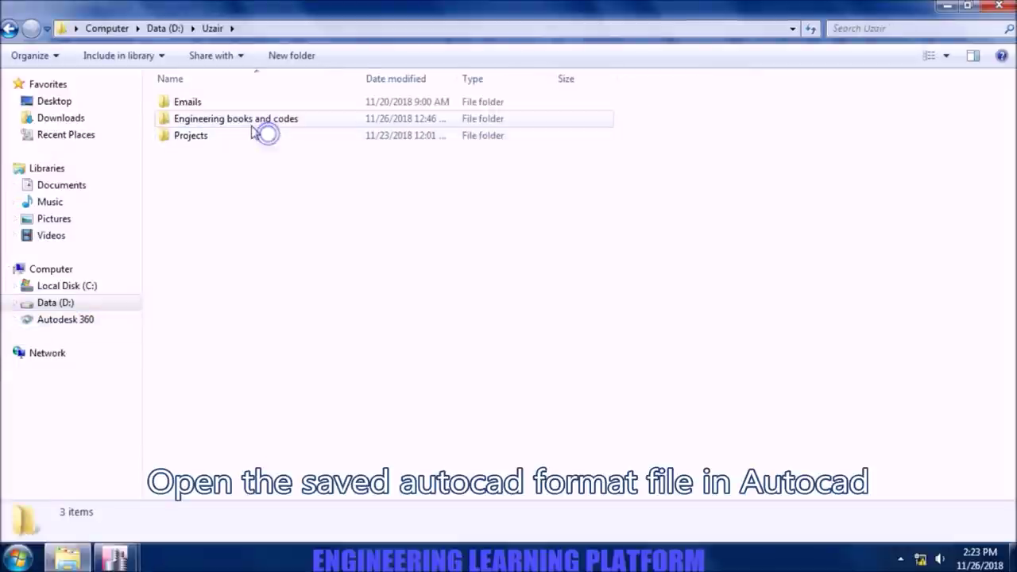
pyautogui.doubleClick(253, 134)
pyautogui.doubleClick(248, 100)
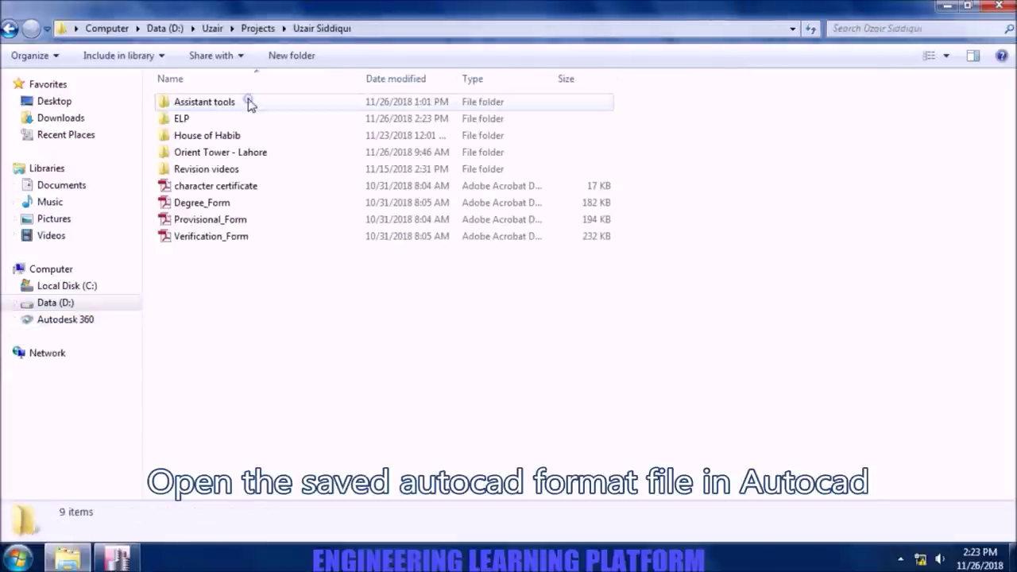
pyautogui.doubleClick(242, 118)
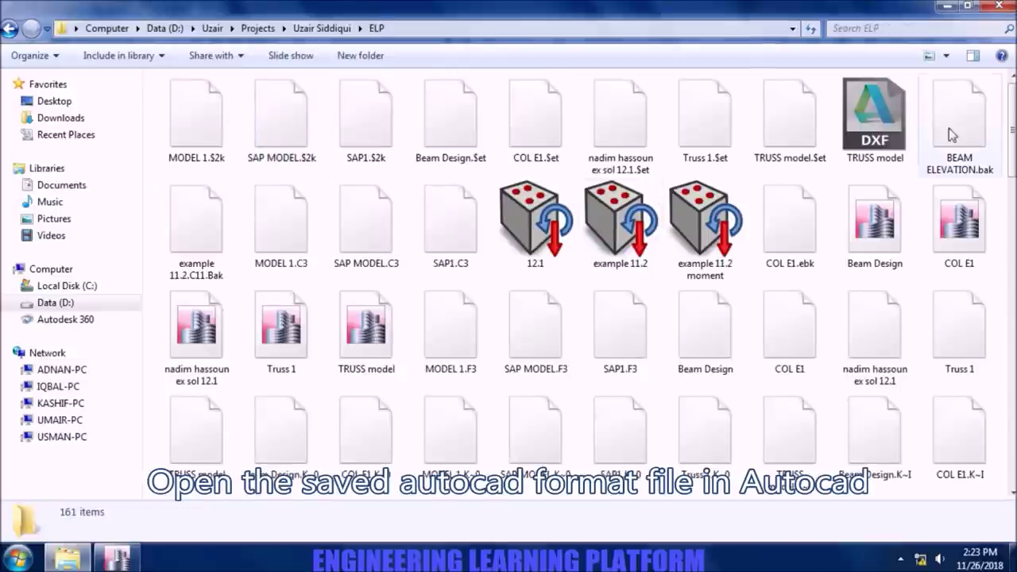
# Open TRUSS model.dxf with AutoCAD using Open with
pyautogui.click(890, 127)
pyautogui.rightClick(890, 127)
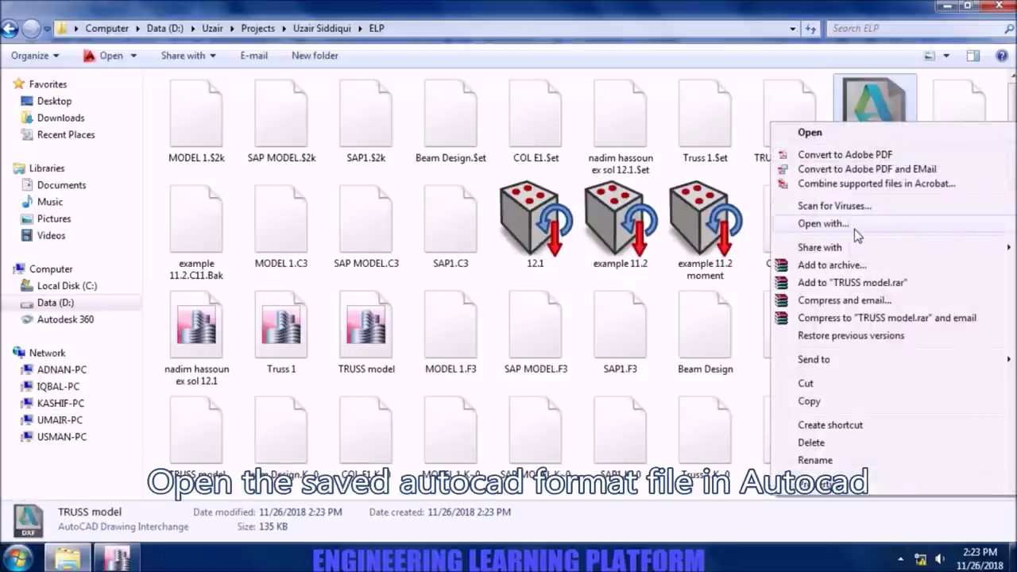
pyautogui.click(848, 225)
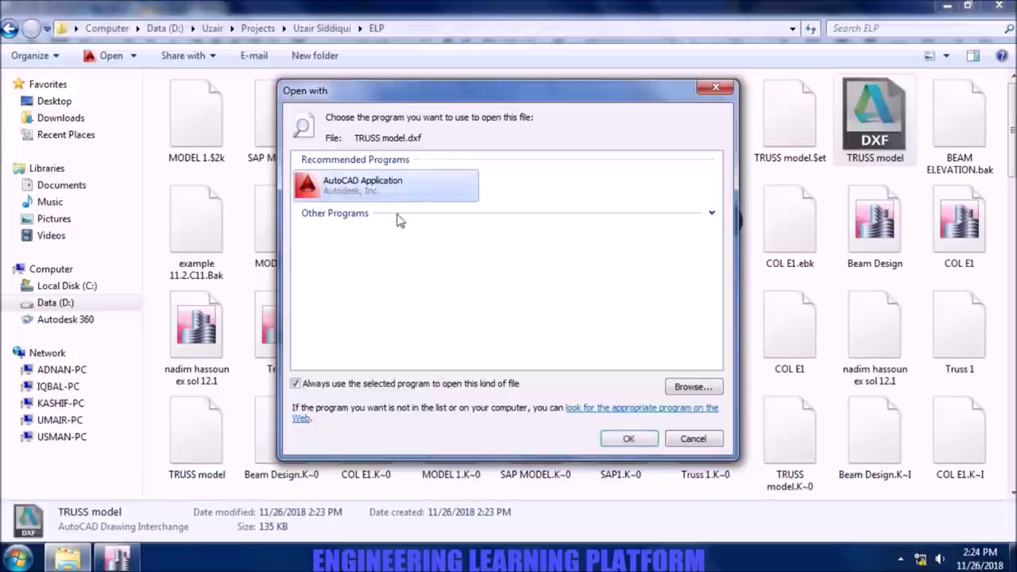
pyautogui.click(632, 438)
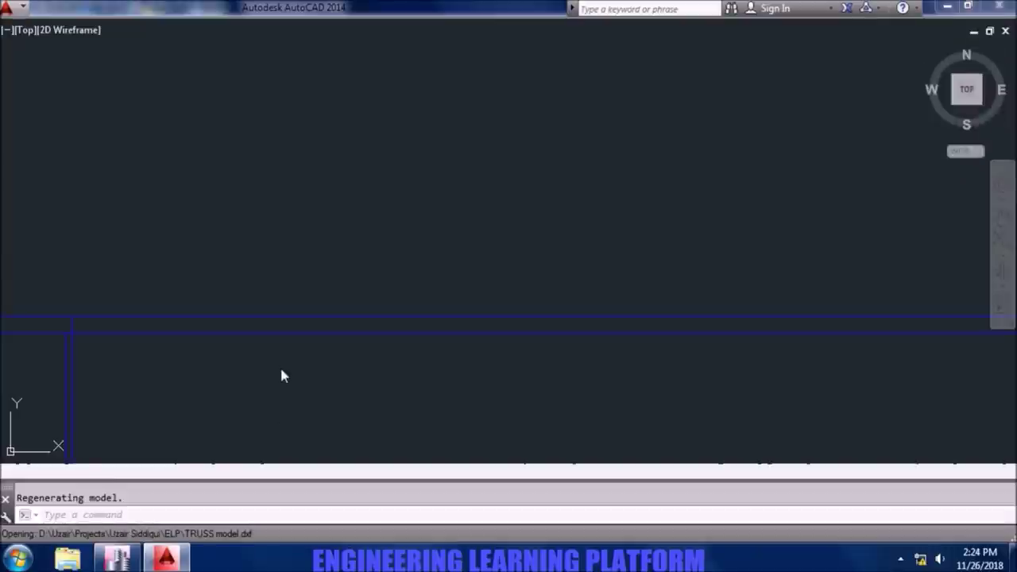
# Zoom to the drawing's extents with the ZOOM command
pyautogui.write('zoo')
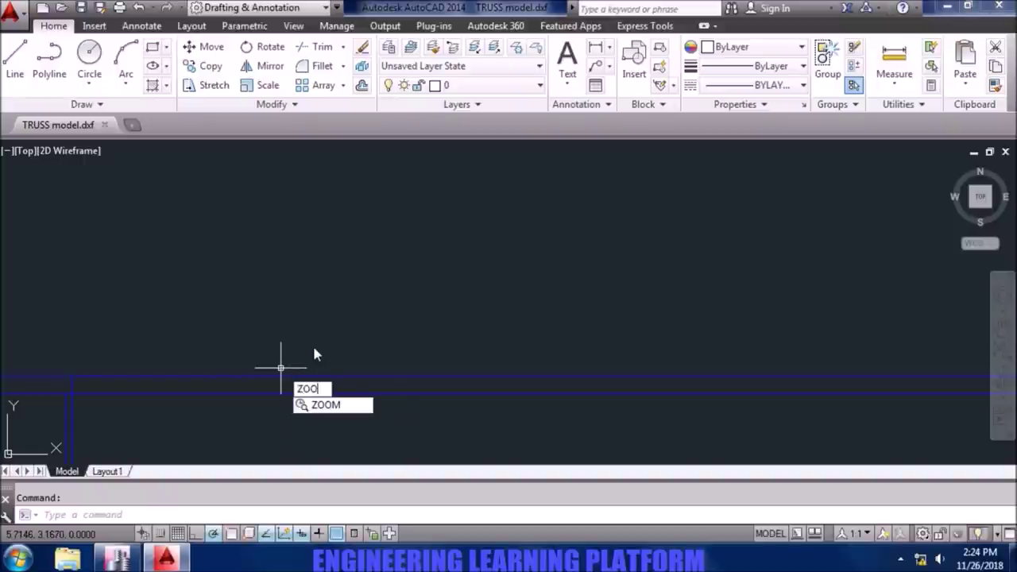
pyautogui.press('Return')
pyautogui.write('zoom')
pyautogui.press('Return')
pyautogui.click(192, 515)
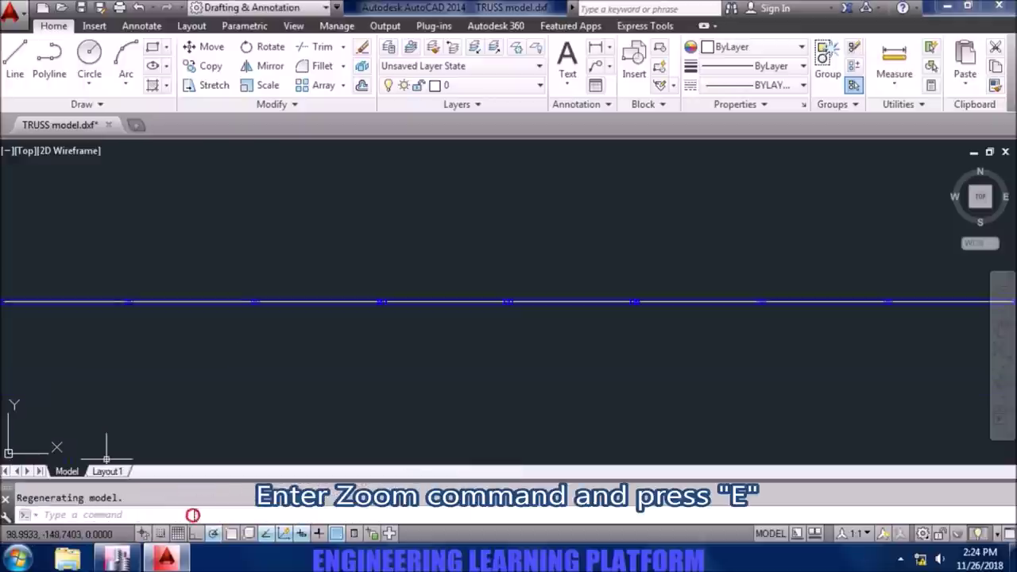
# Switch to the Front view and zoom and pan across the truss chords and diagonals
pyautogui.click(971, 211)
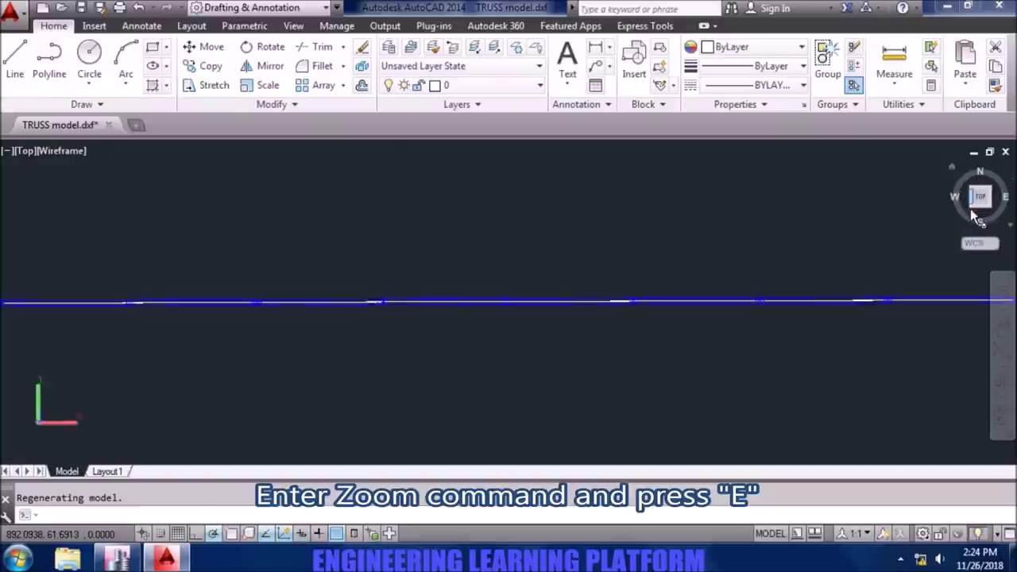
pyautogui.scroll(2, 463, 347)
pyautogui.scroll(2, 485, 286)
pyautogui.scroll(2, 461, 277)
pyautogui.scroll(2, 469, 308)
pyautogui.moveTo(469, 308)
pyautogui.mouseDown(button='middle')
pyautogui.moveTo(677, 337)
pyautogui.moveTo(738, 325)
pyautogui.moveTo(306, 329)
pyautogui.mouseUp(button='middle')
pyautogui.moveTo(886, 344); pyautogui.dragTo(400, 344, button='middle')
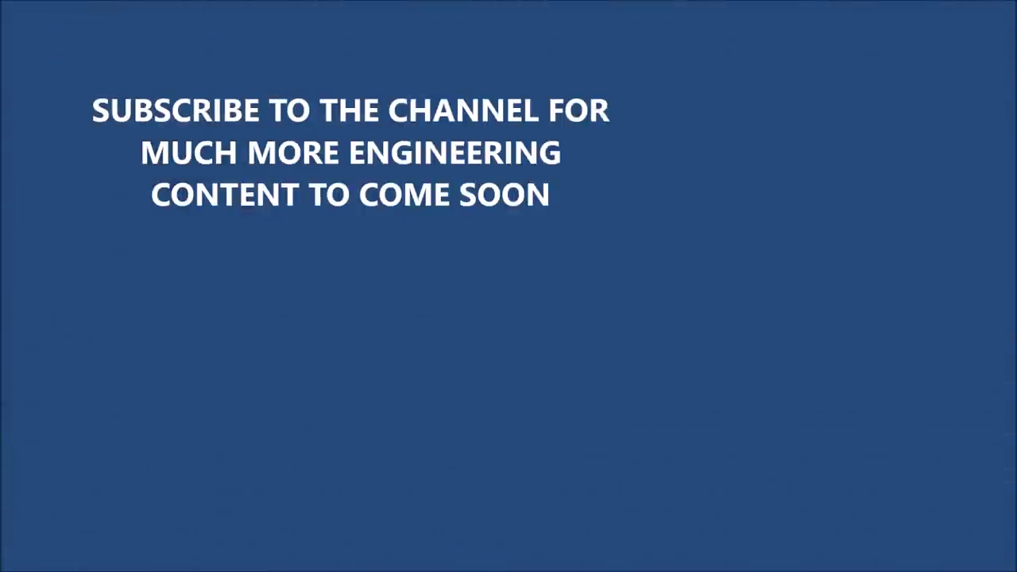